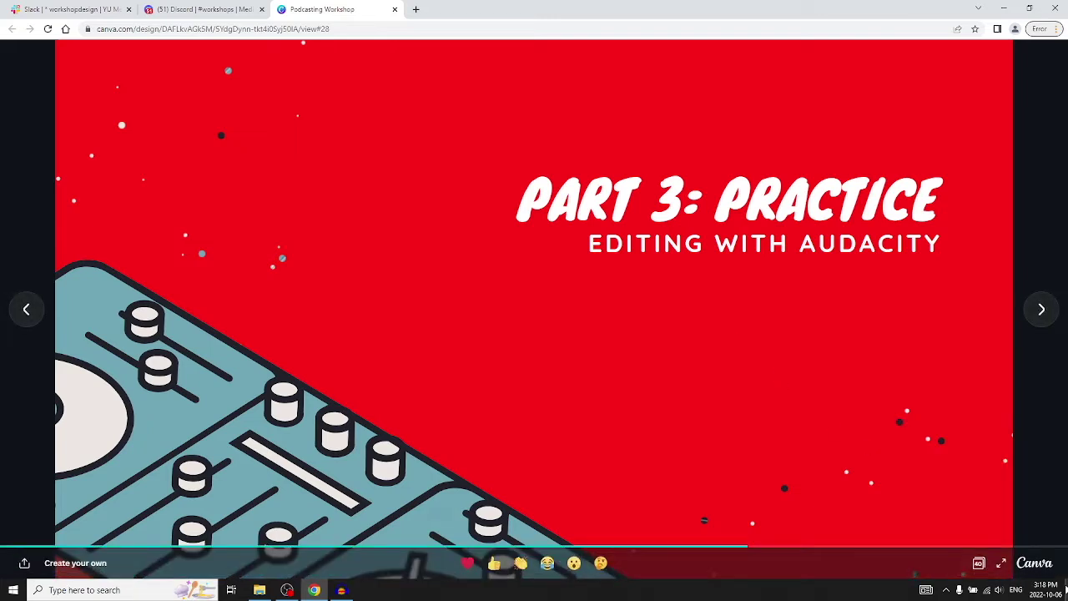
Hide the Canva slideshow to reveal the desktop with the STE-004 and STE-005 audio files.
left_click(1065, 589)
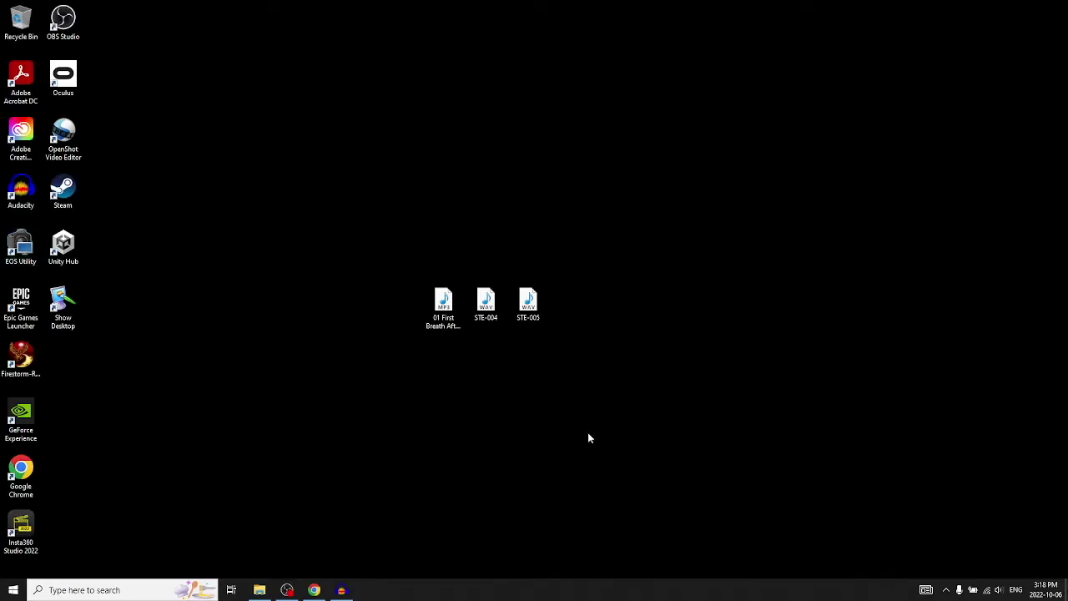
Restore the empty Audacity project window from the taskbar.
left_click(342, 589)
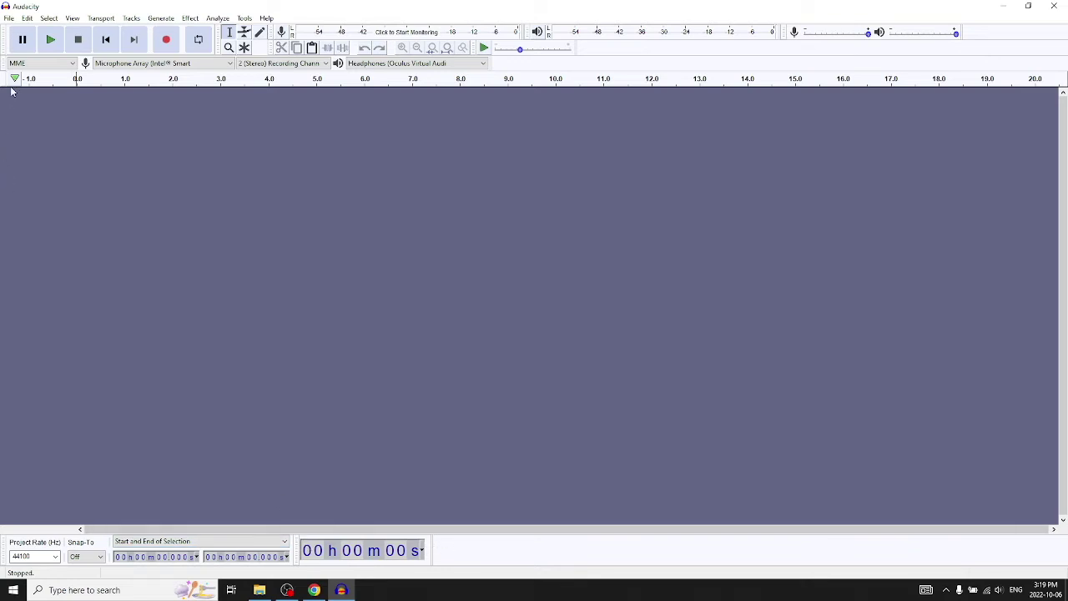
Bring up Audacity's File > Import options for adding audio files.
left_click(9, 18)
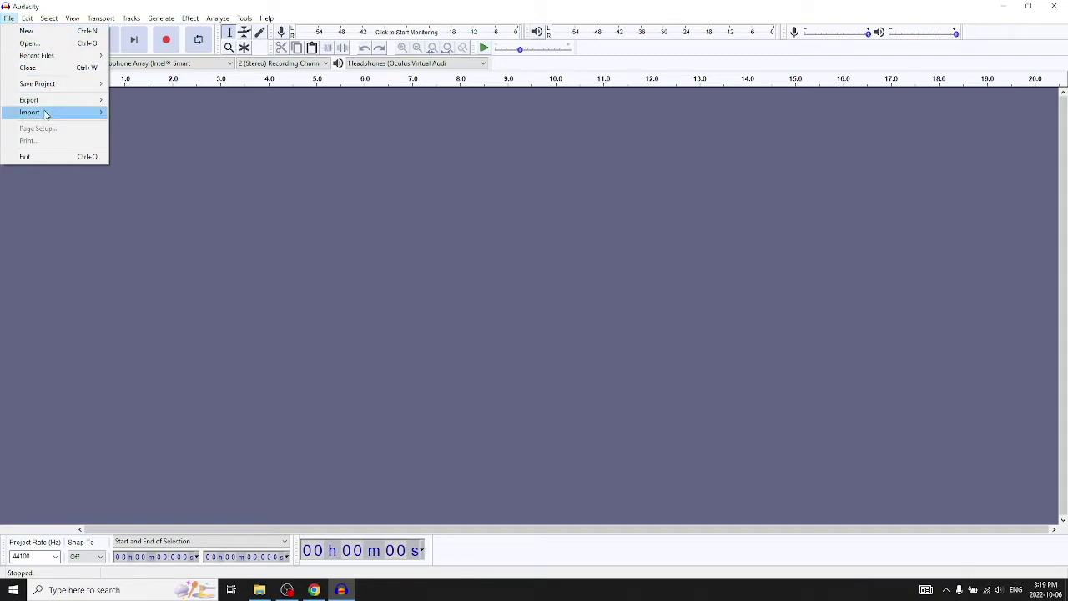
mouse_move(191, 19)
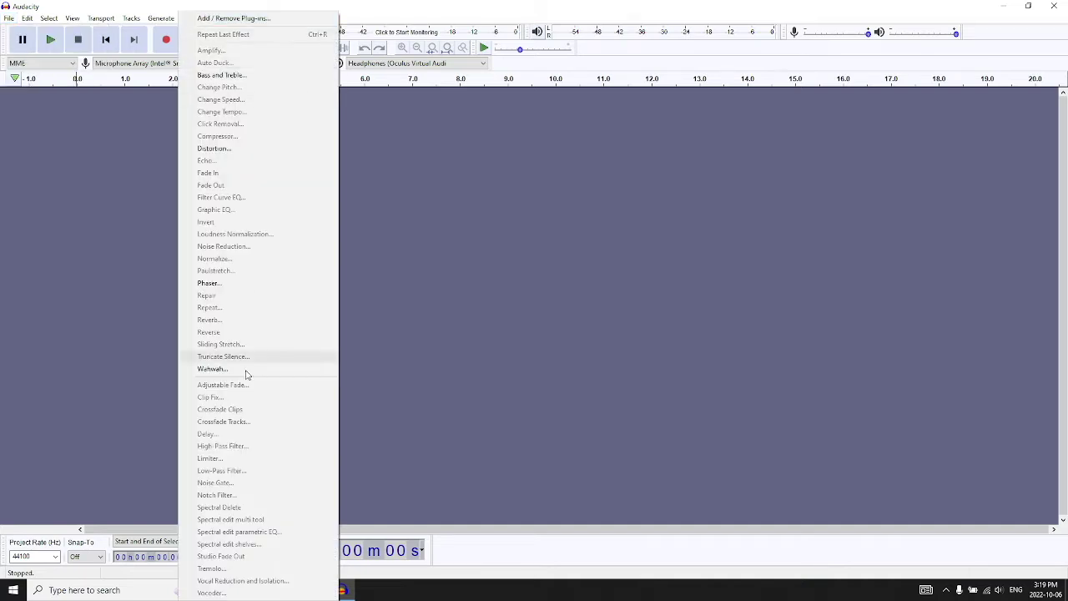
mouse_move(7, 20)
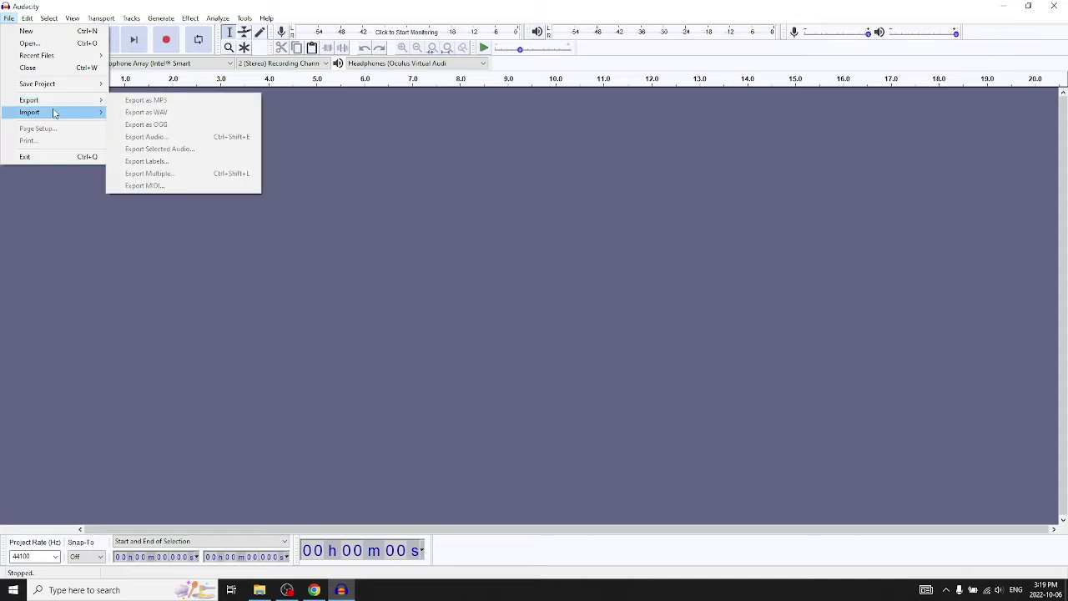
Import the STE-005 audio file from the Desktop as a stereo track.
mouse_move(56, 112)
left_click(151, 118)
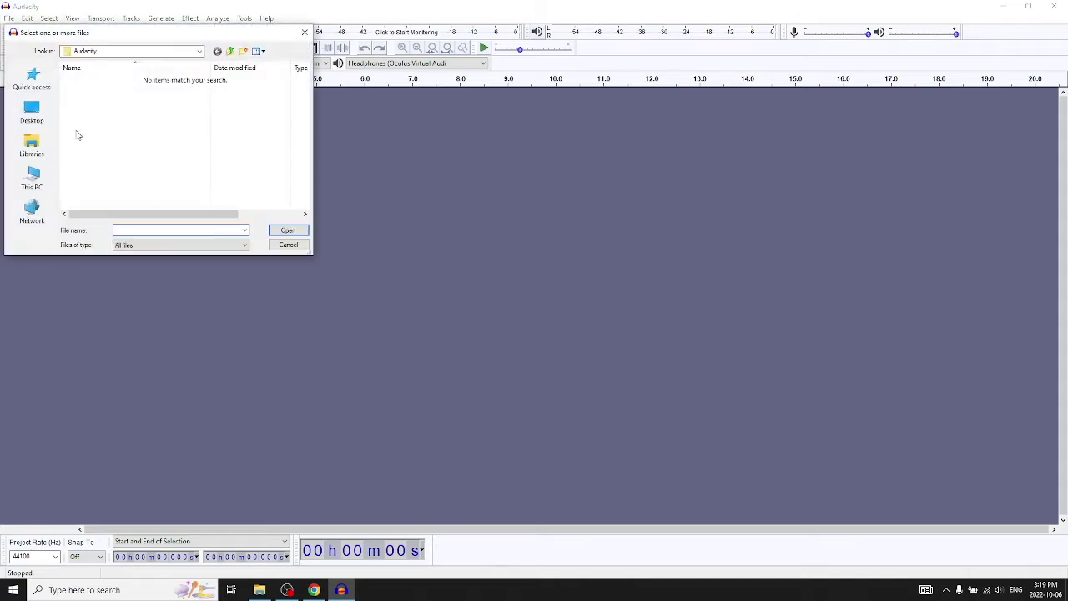
left_click(38, 117)
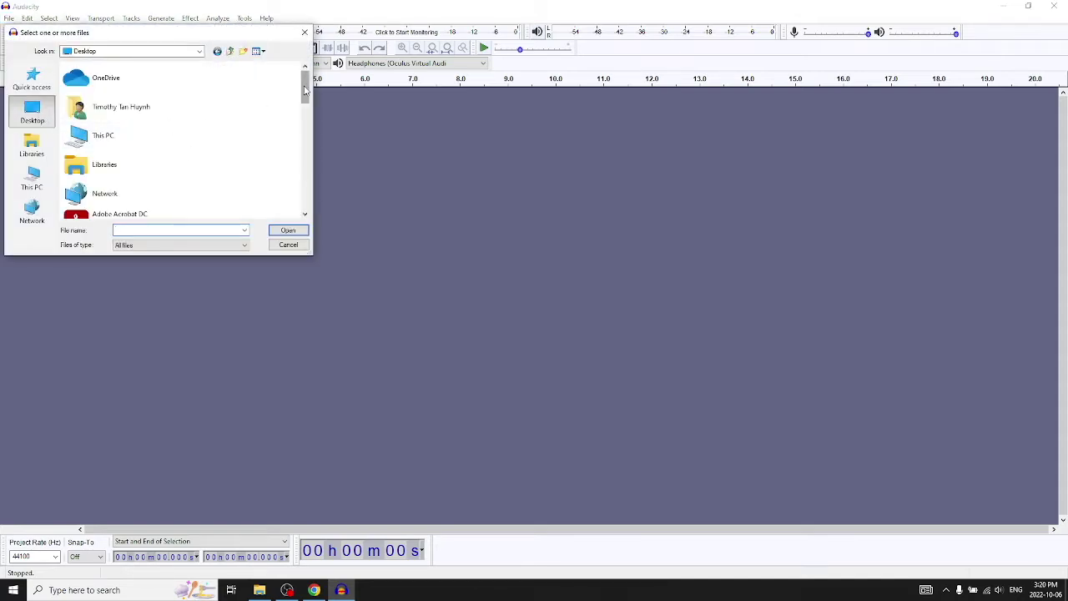
left_click_drag(305, 90, 306, 192)
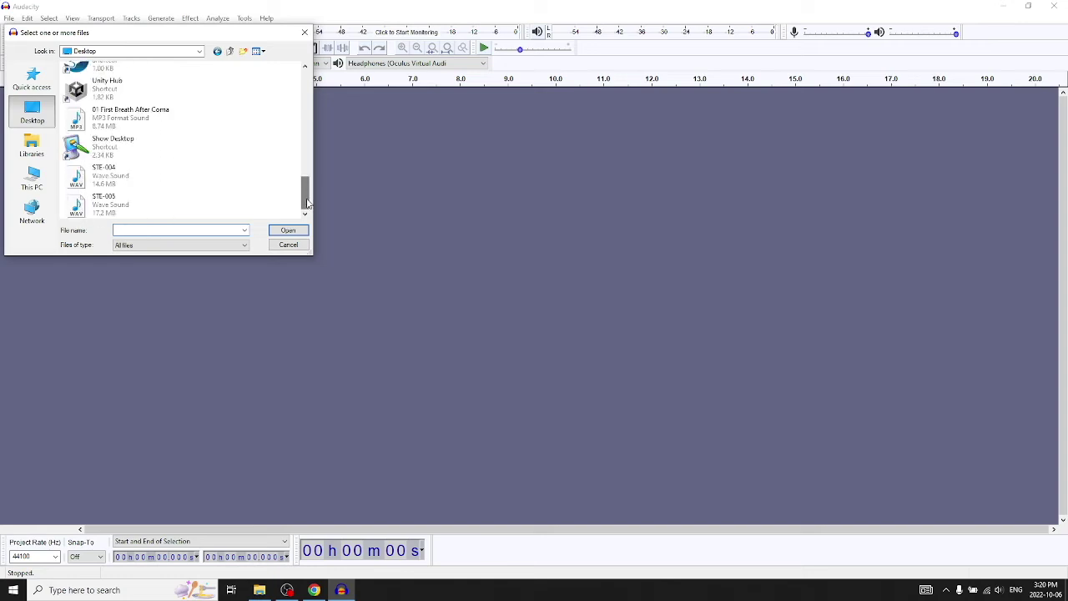
left_click(138, 200)
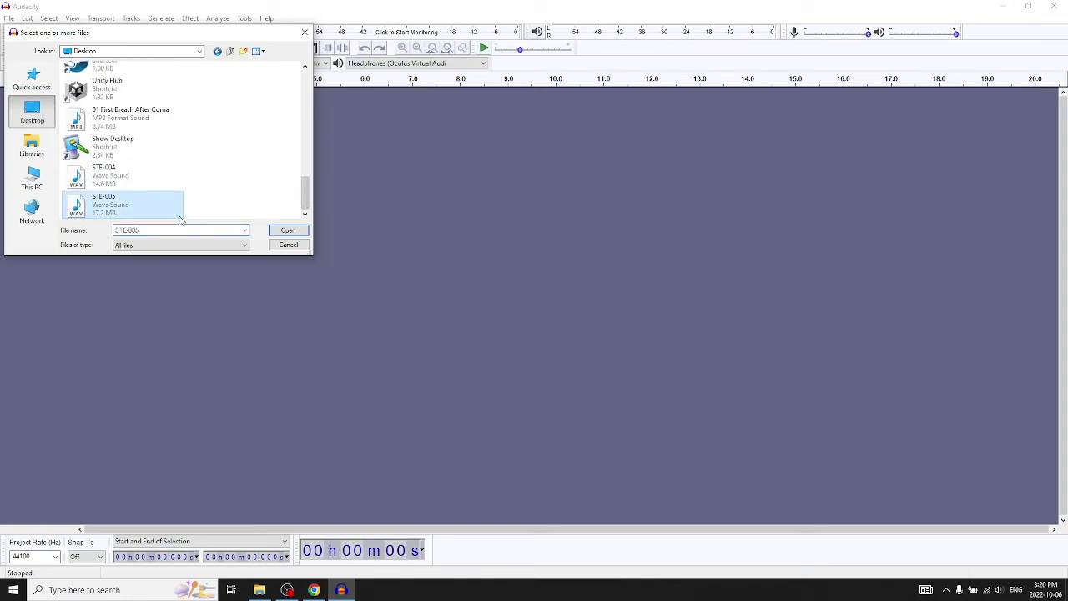
left_click(288, 231)
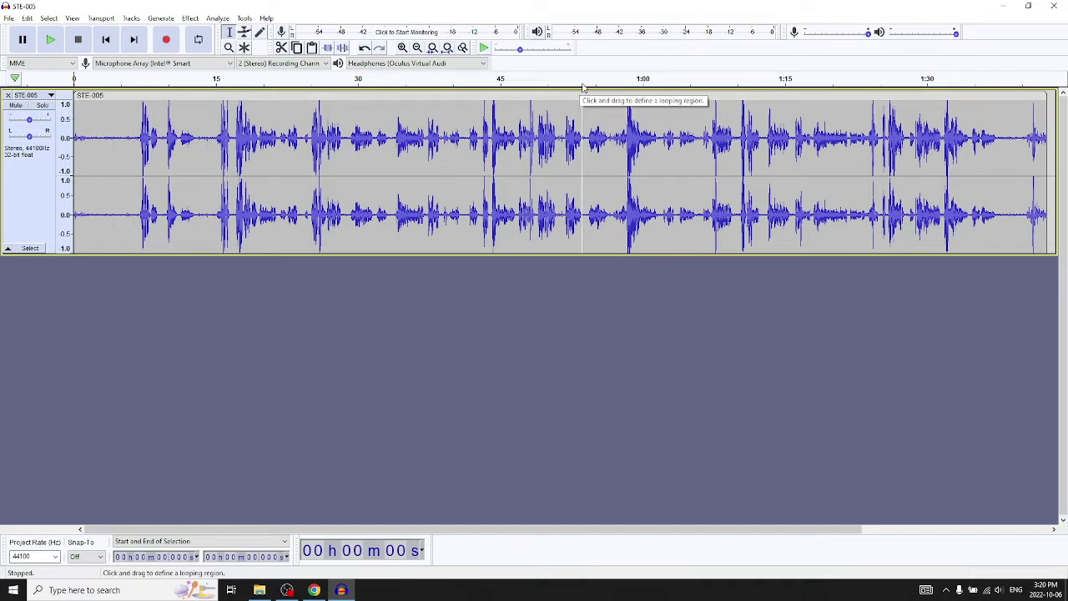
left_click(126, 80)
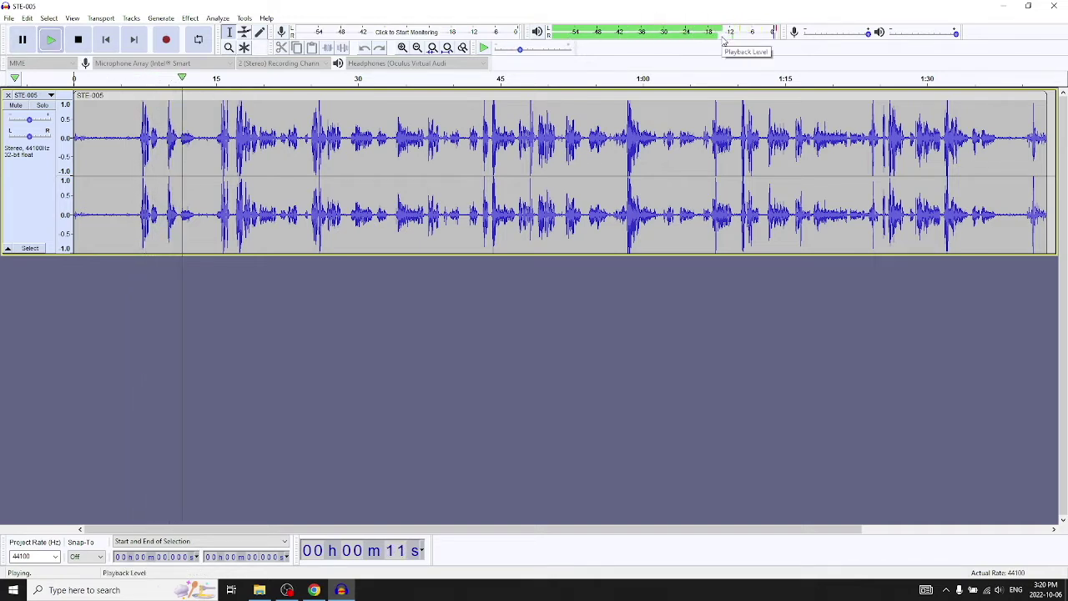
left_click(24, 42)
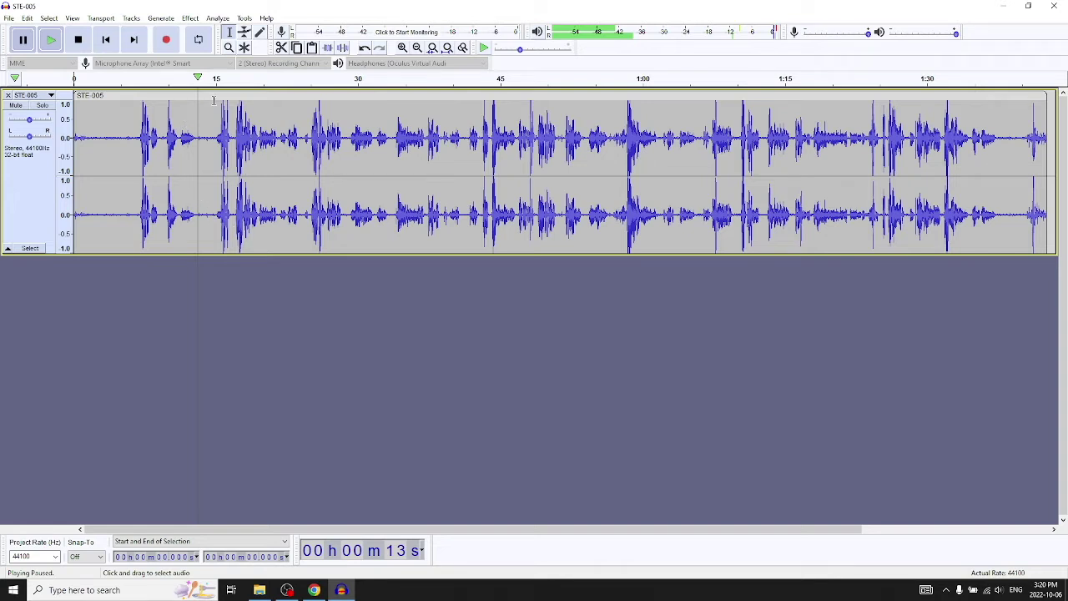
left_click(464, 84)
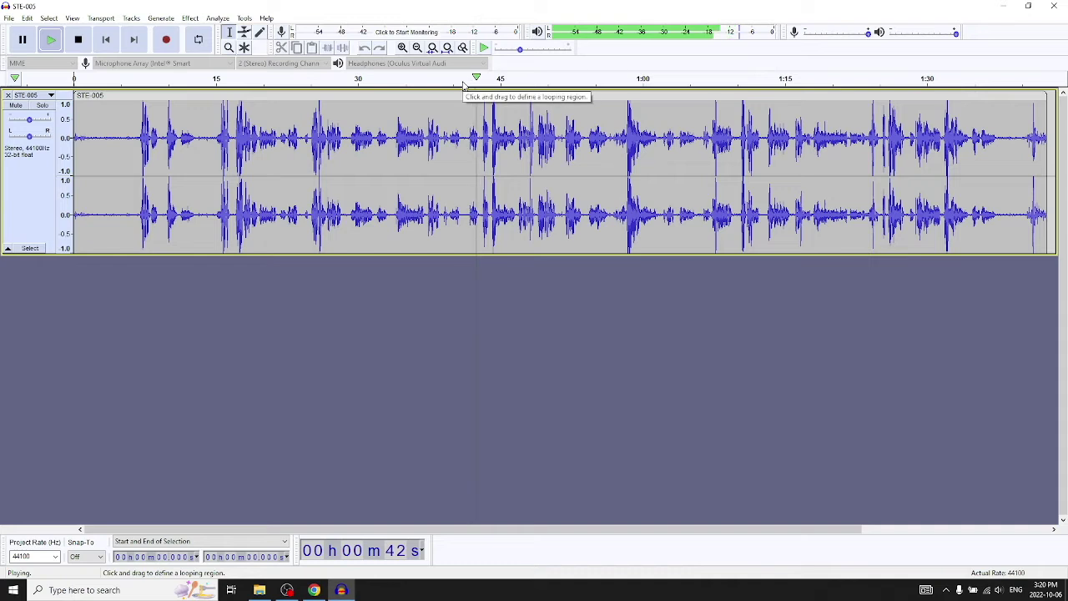
left_click(23, 40)
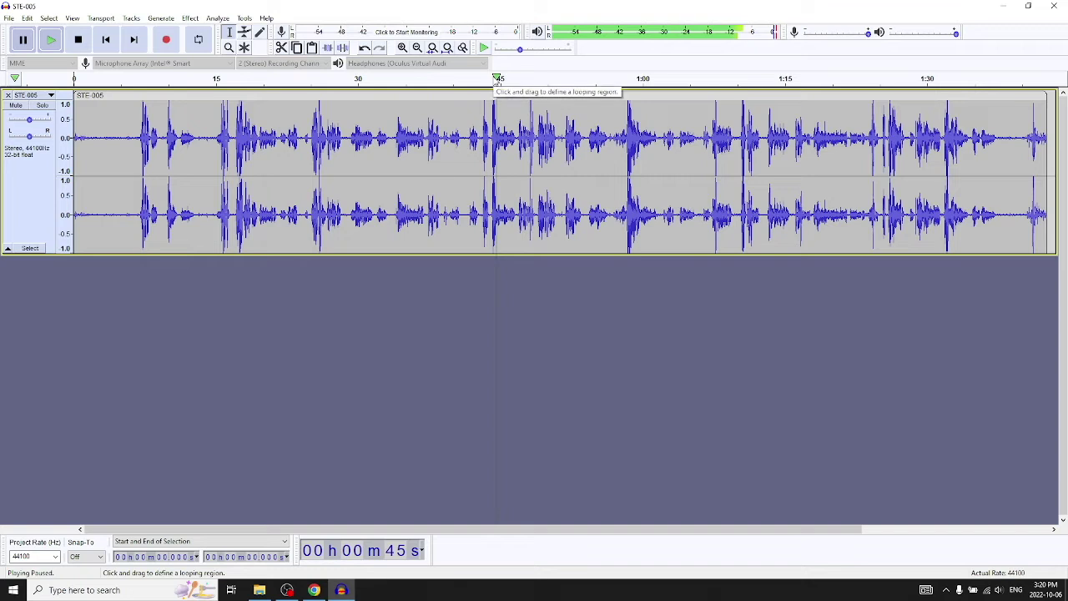
left_click(28, 43)
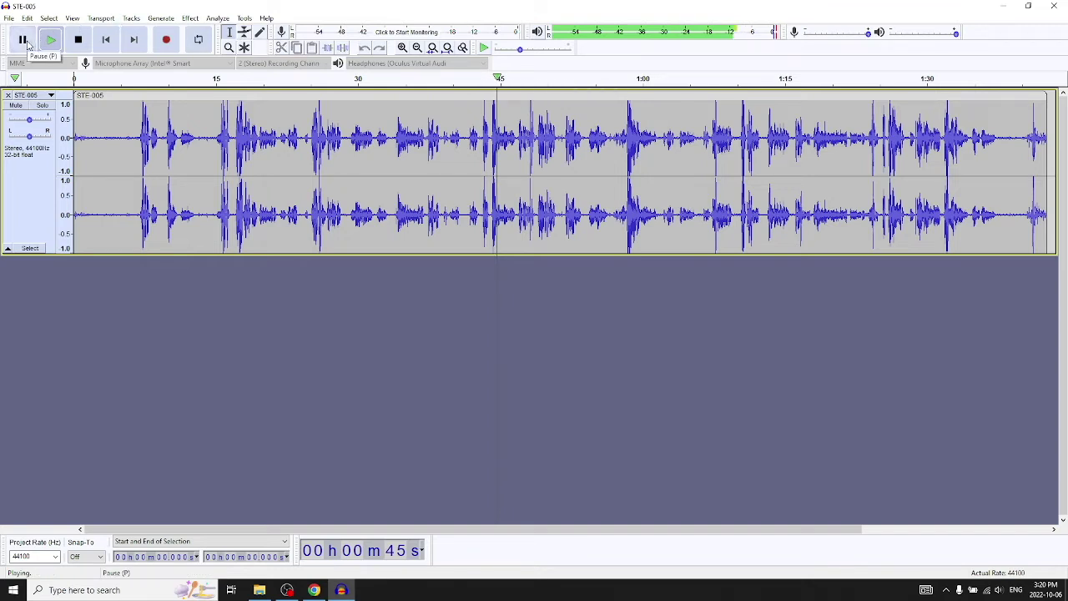
left_click(28, 44)
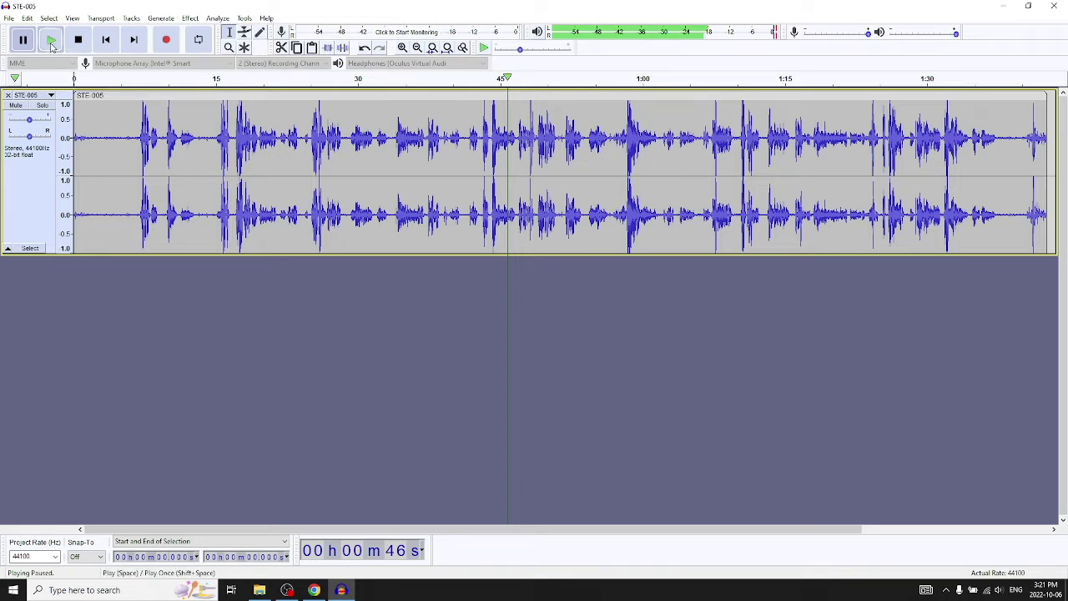
left_click(51, 46)
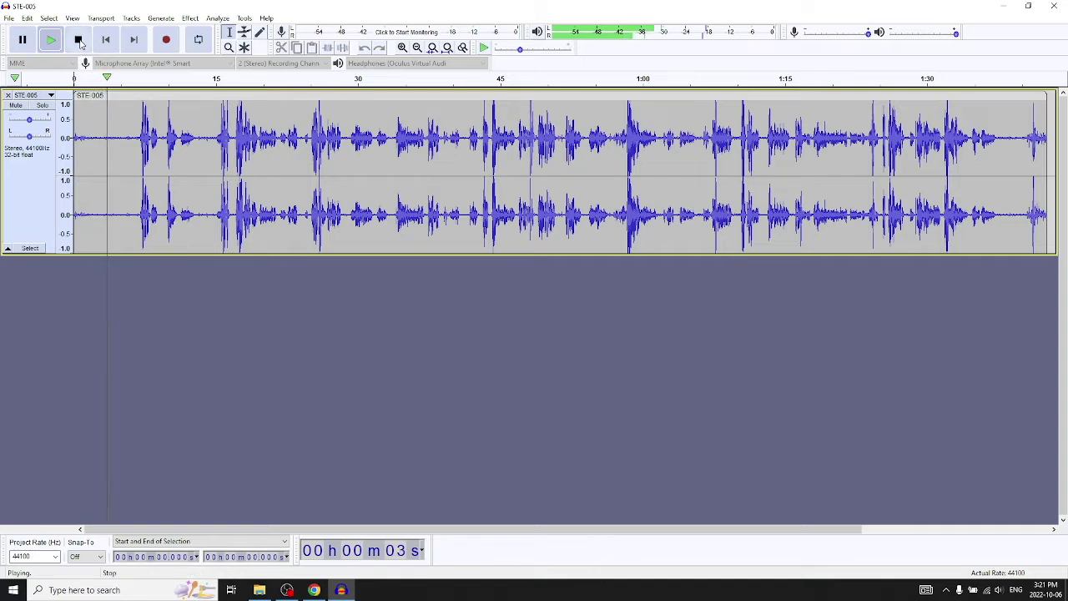
left_click(78, 41)
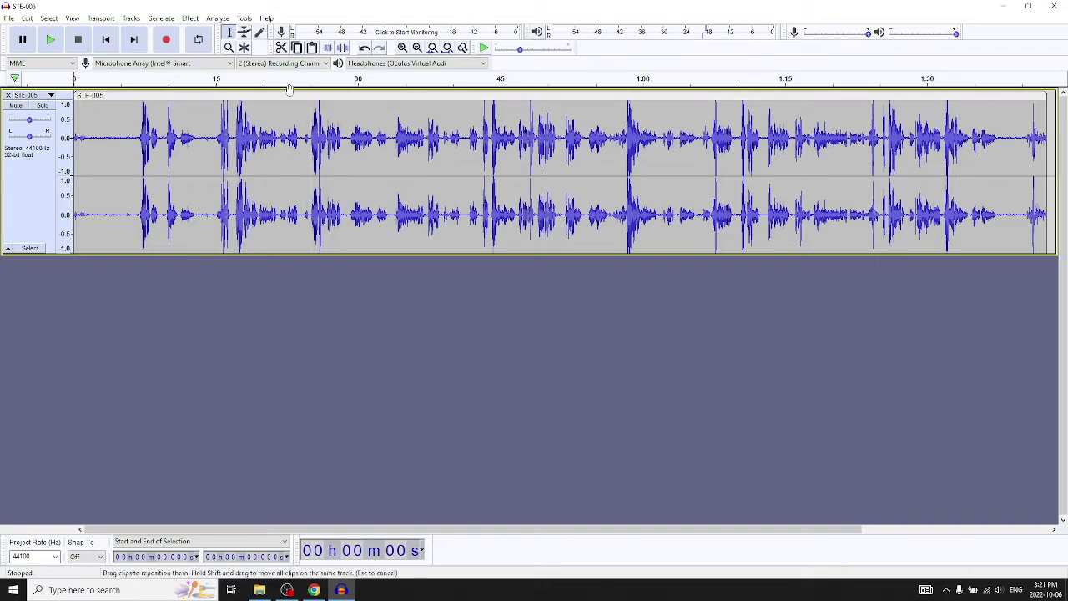
Place the cursor at points around 5 s, 24 s, 55 s, 6 s and 1:03 in the waveform.
left_click_drag(282, 97, 280, 104)
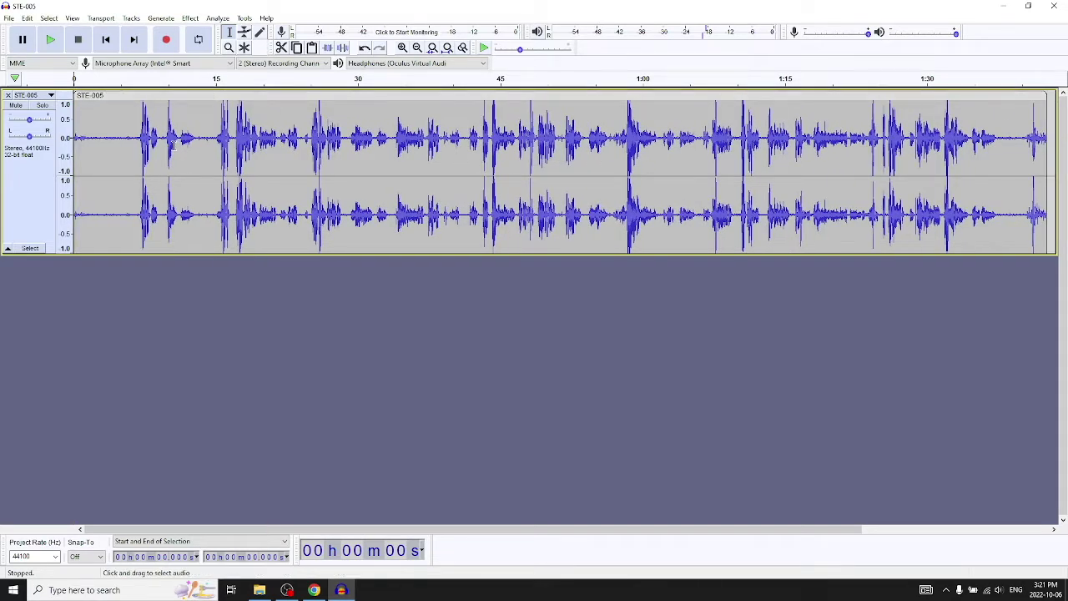
left_click(123, 122)
left_click(298, 110)
left_click(593, 126)
left_click(132, 119)
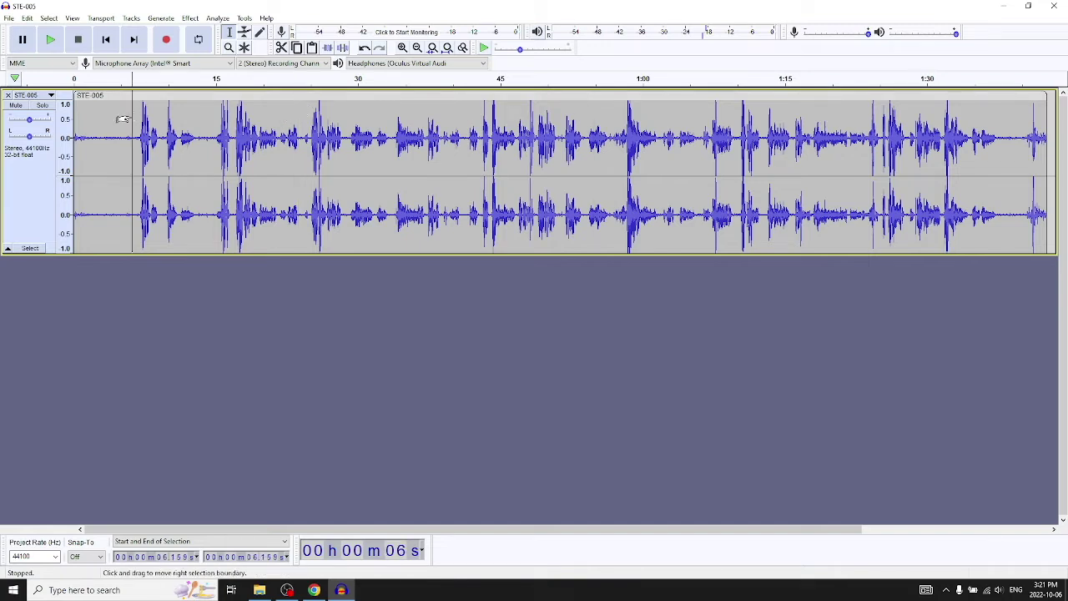
left_click(668, 119)
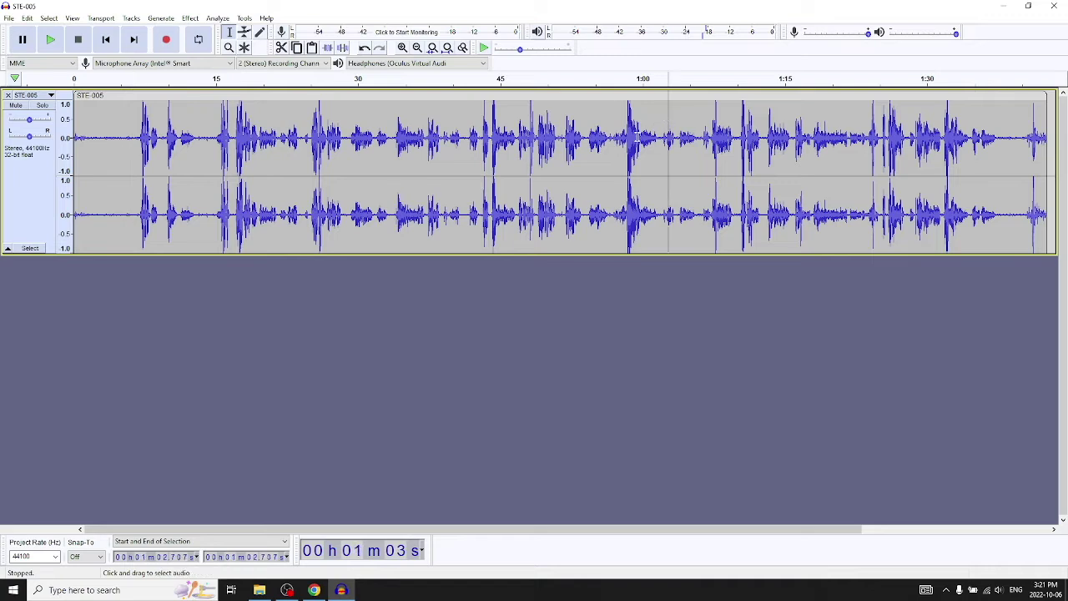
Select the whole STE-005 clip via its name bar, clear it, then double-click to reselect it.
left_click(400, 97)
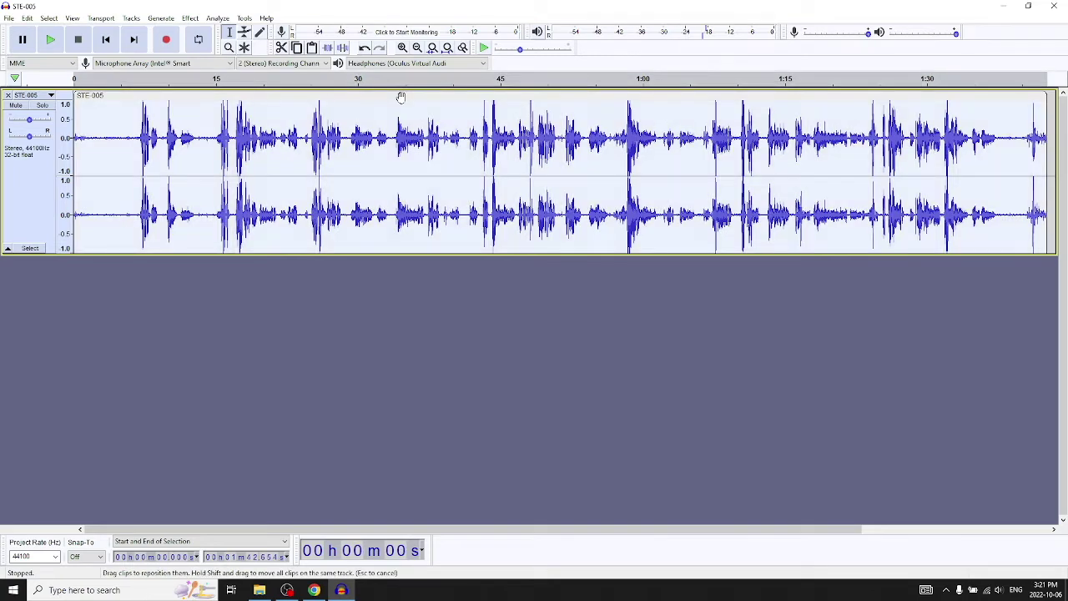
left_click(564, 319)
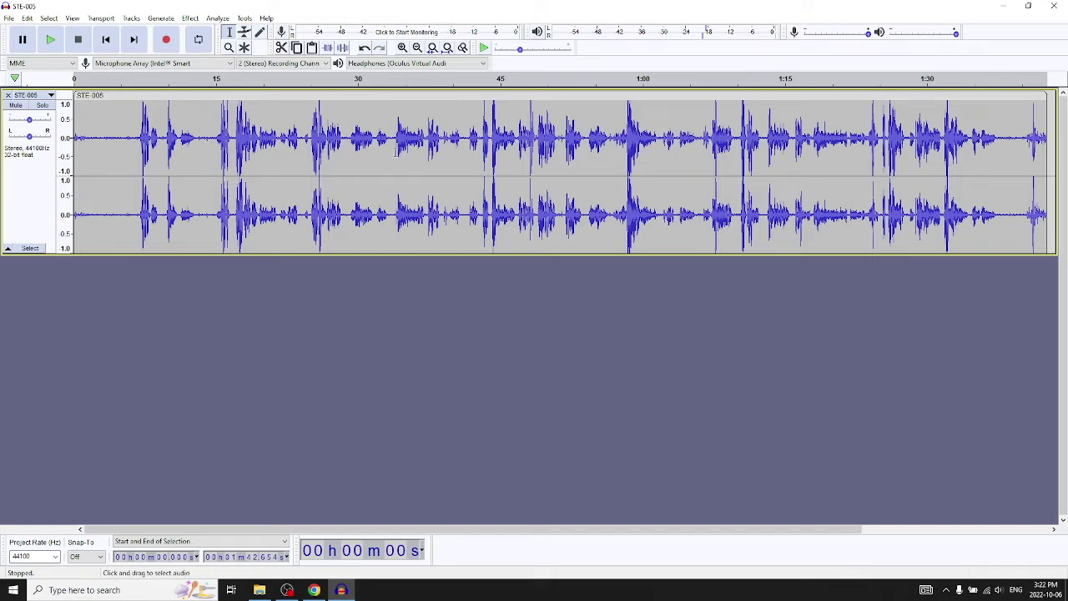
double_click(407, 124)
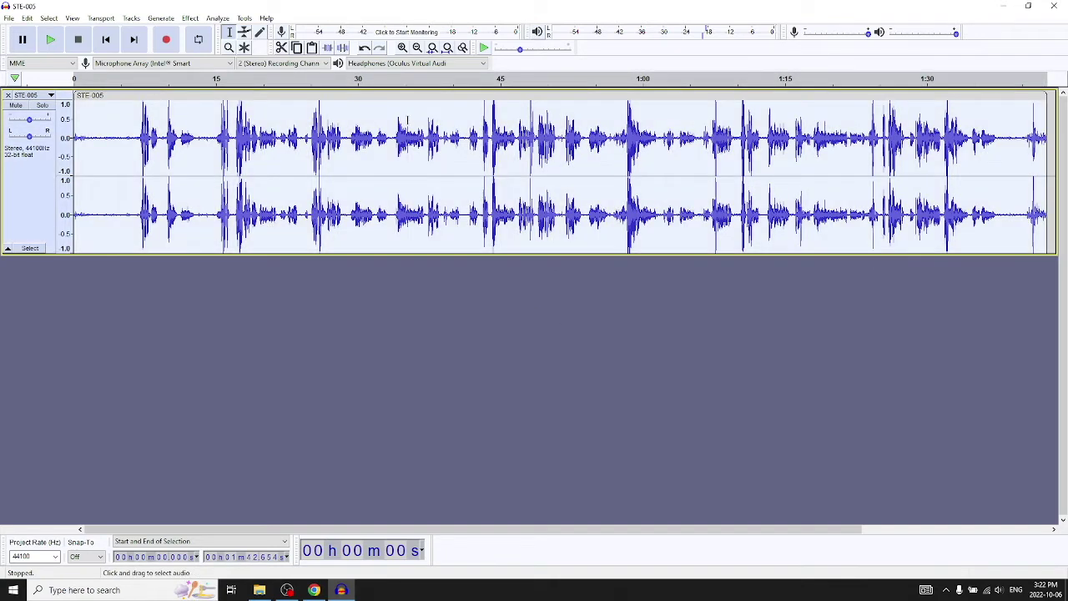
Deselect the STE-005 track, then mute and unmute it.
left_click(432, 293)
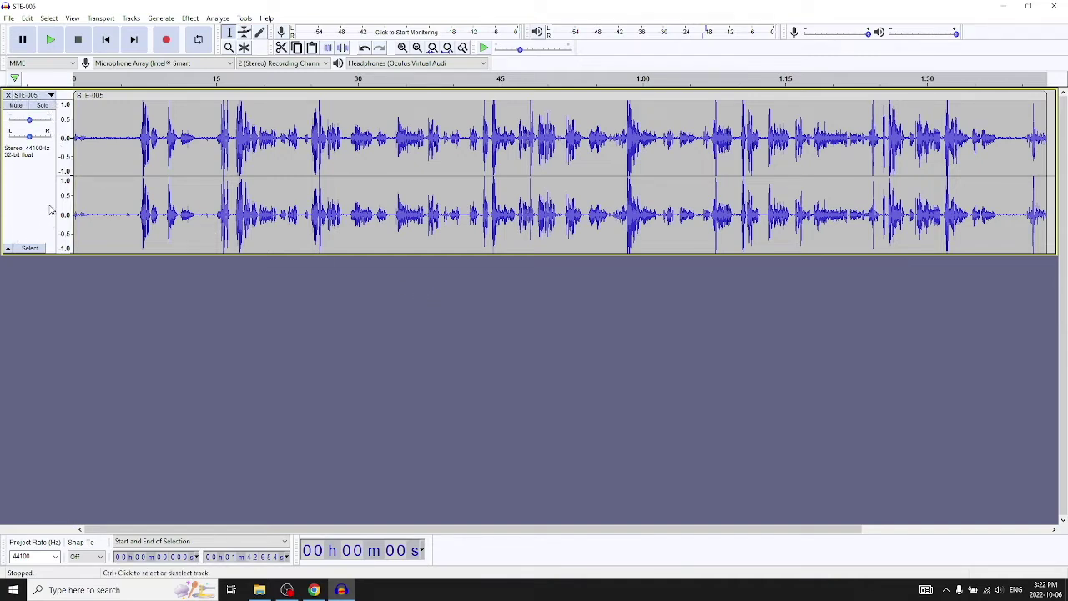
left_click(16, 106)
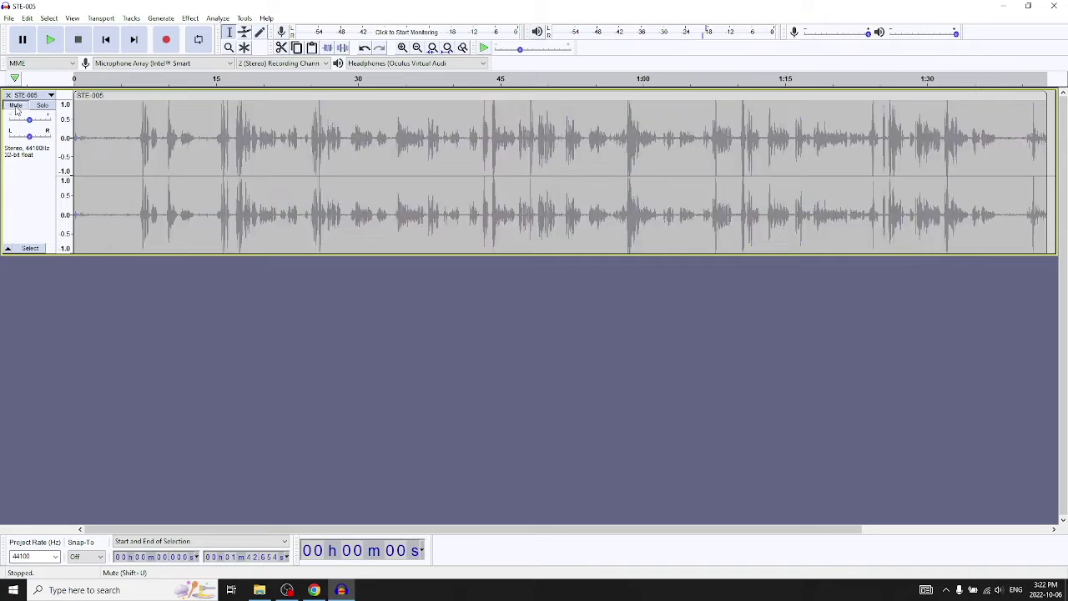
left_click(16, 106)
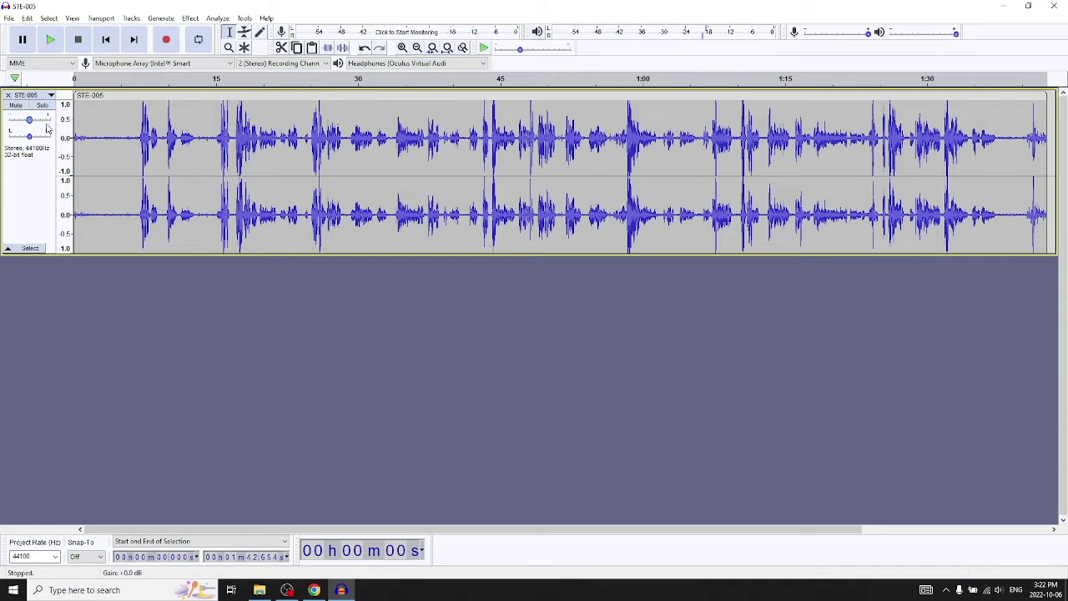
mouse_move(48, 127)
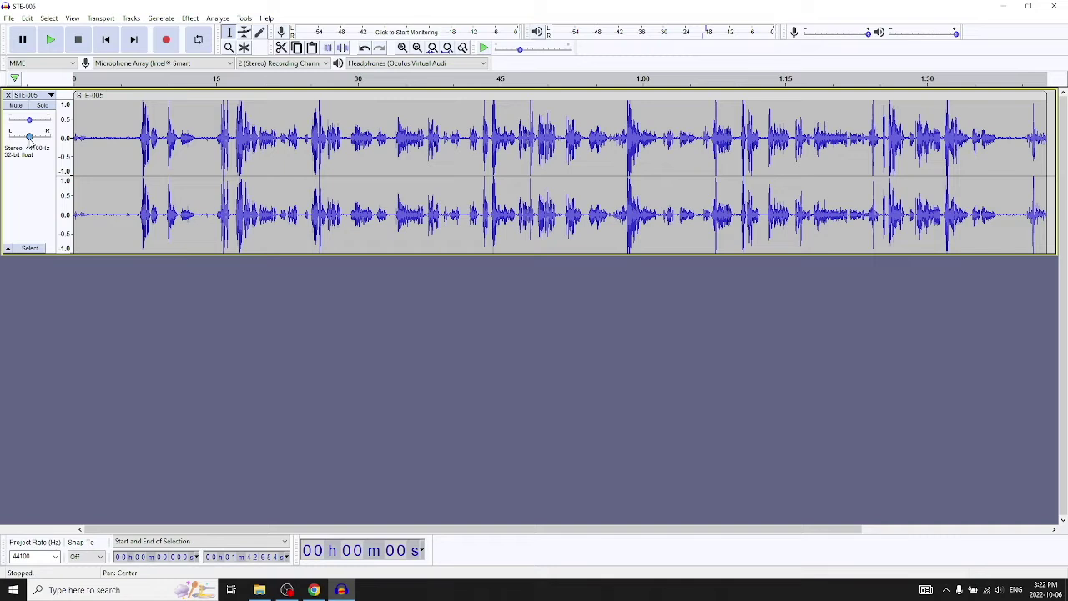
Pan the track 40% left, adjust its gain, and listen from about 7 and 9 seconds.
left_click_drag(29, 136, 30, 139)
left_click(142, 87)
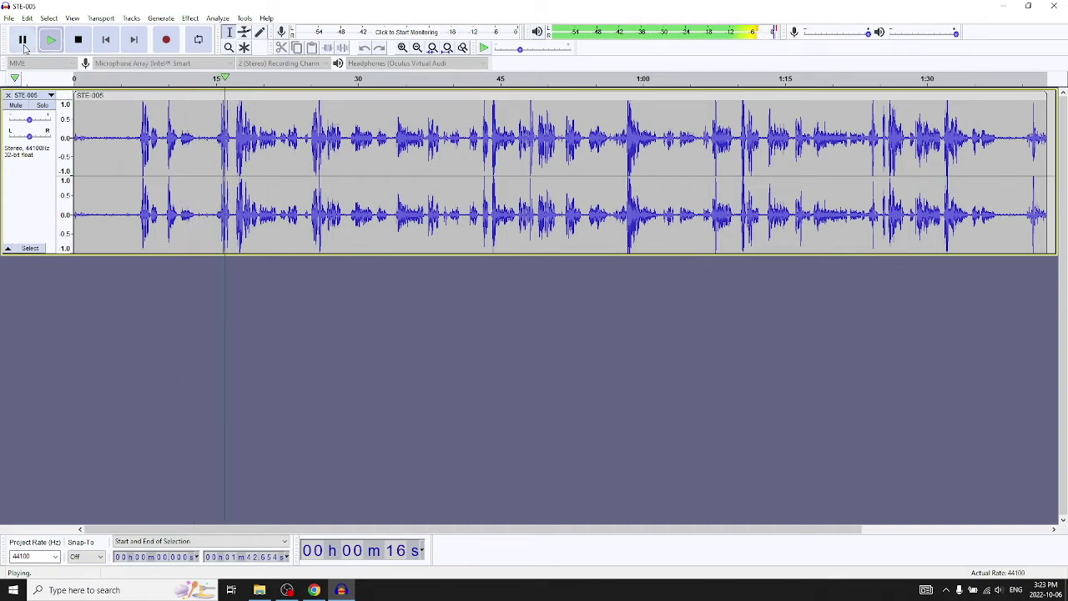
left_click(24, 42)
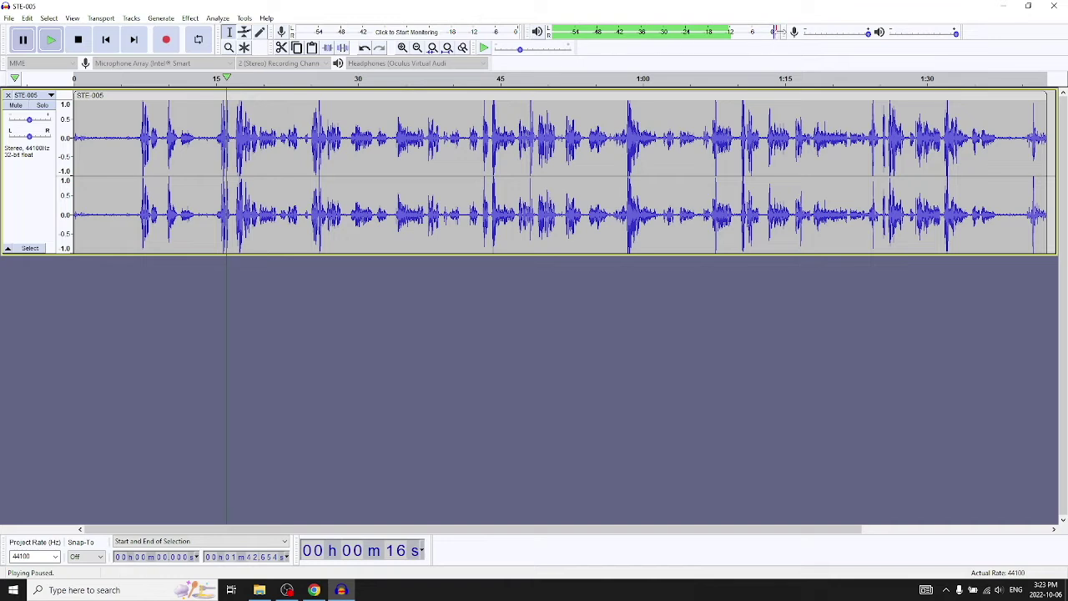
left_click_drag(785, 33, 761, 31)
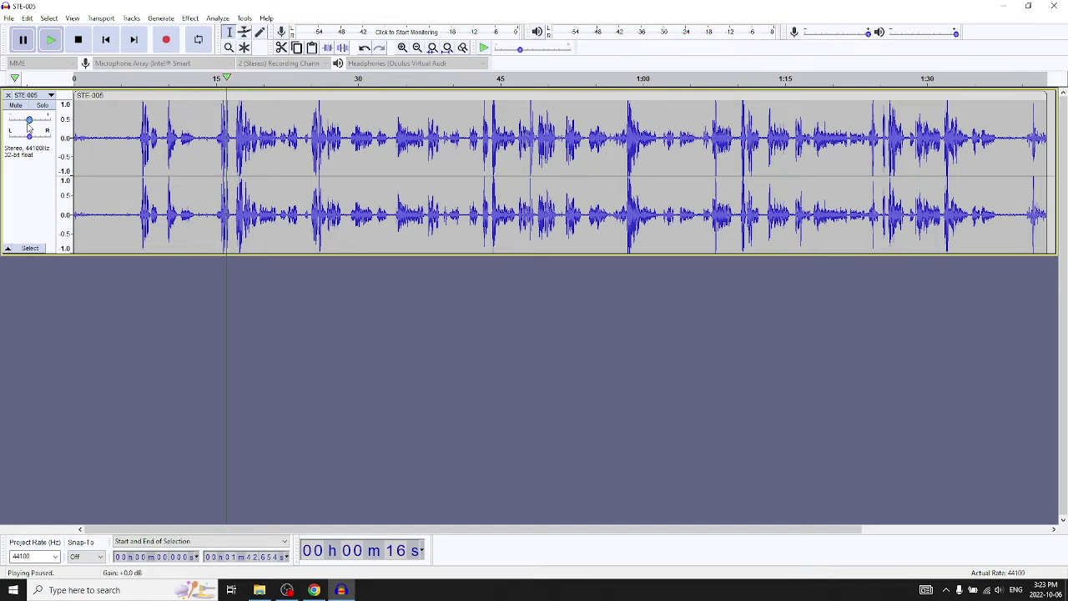
left_click_drag(28, 125, 27, 123)
left_click(156, 80)
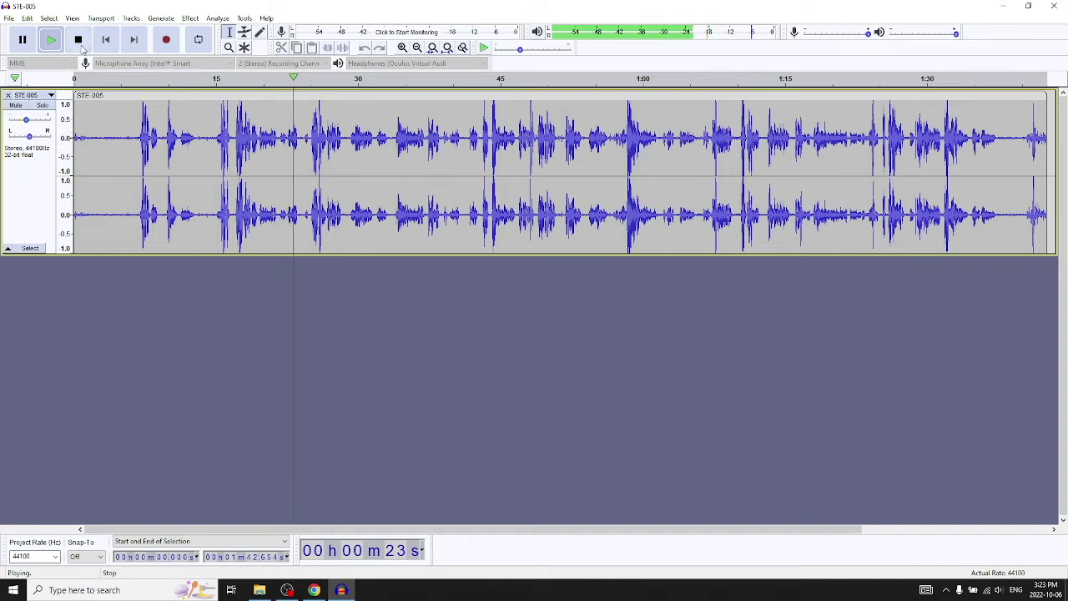
left_click(78, 39)
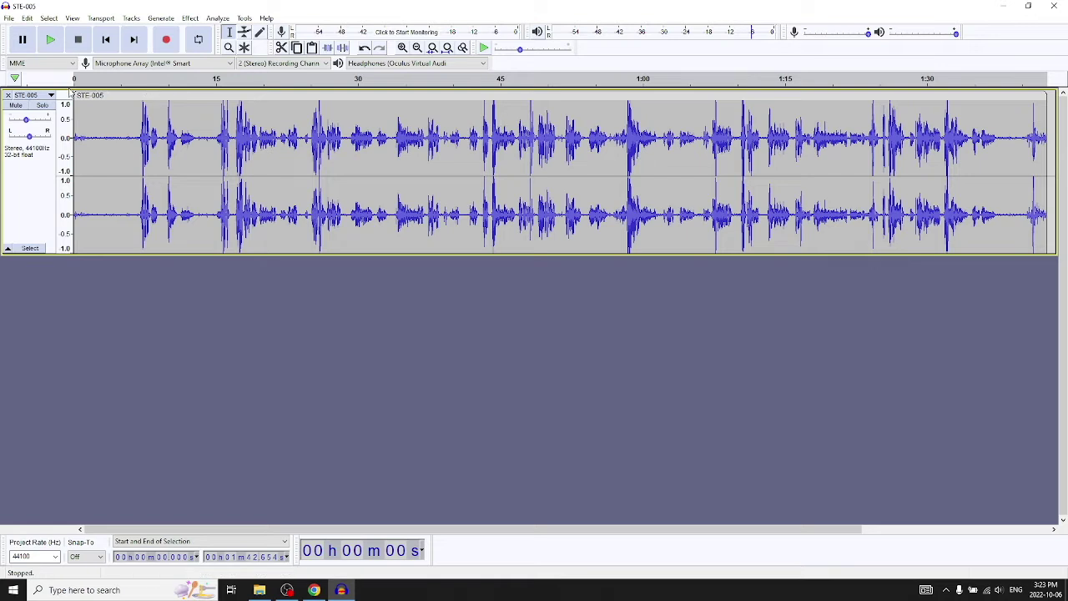
Set the edit point at 23.581 s, then select the whole STE-005 clip and open the Effect menu.
mouse_move(28, 124)
left_click(306, 118)
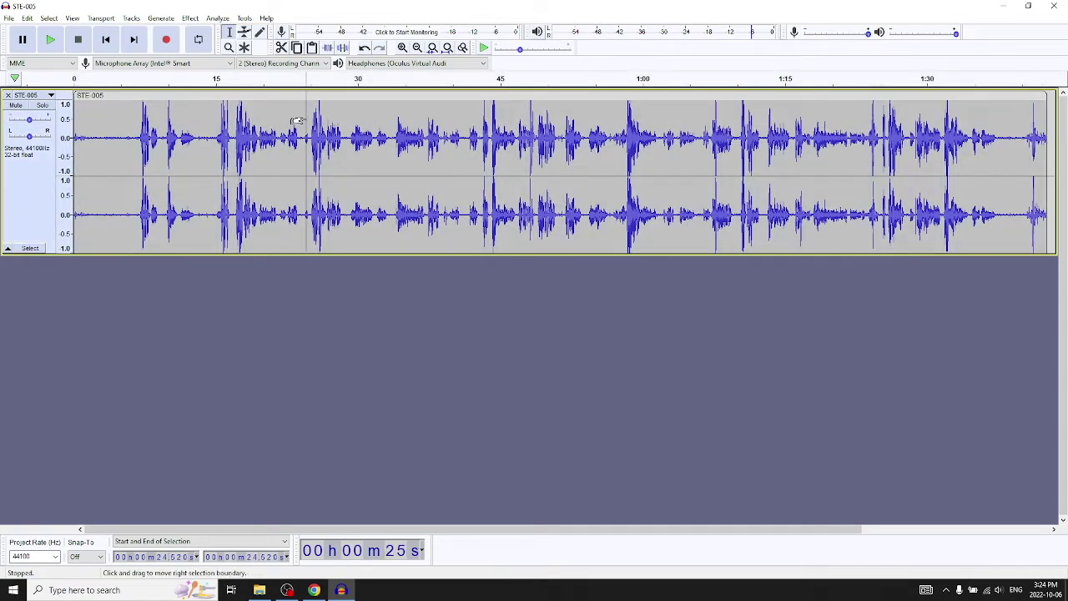
left_click(297, 122)
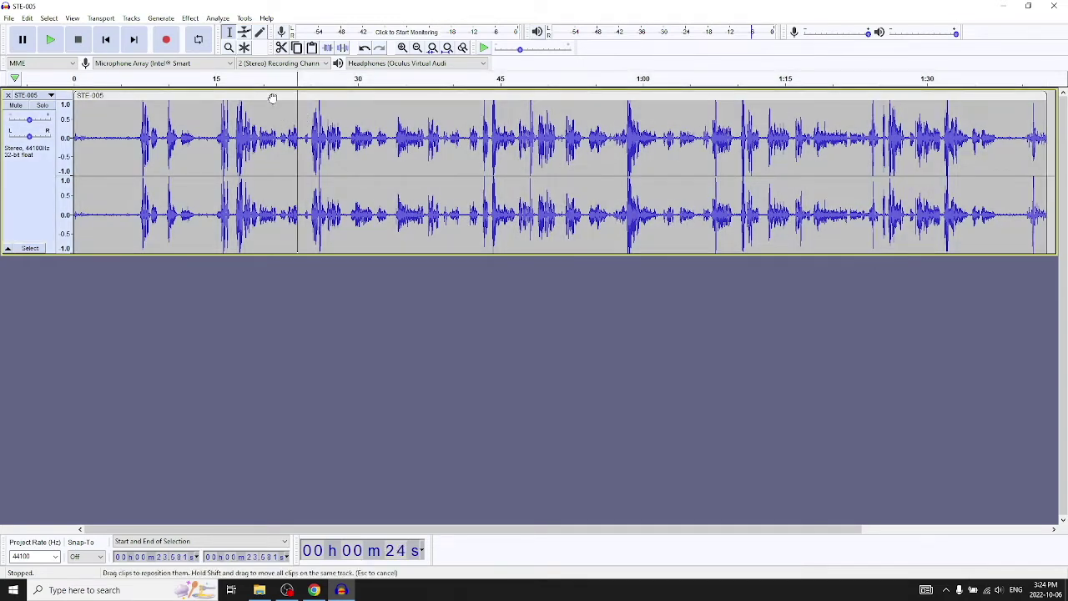
left_click(272, 98)
left_click(191, 19)
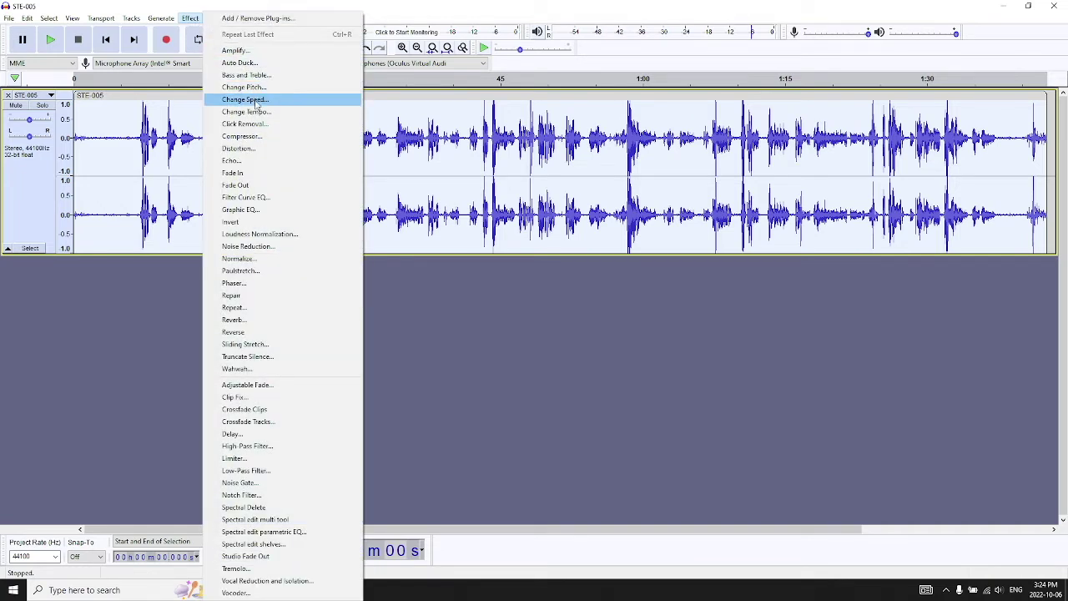
Close Noise Reduction unapplied and enter a -6 dB peak amplitude in Normalize.
left_click(282, 247)
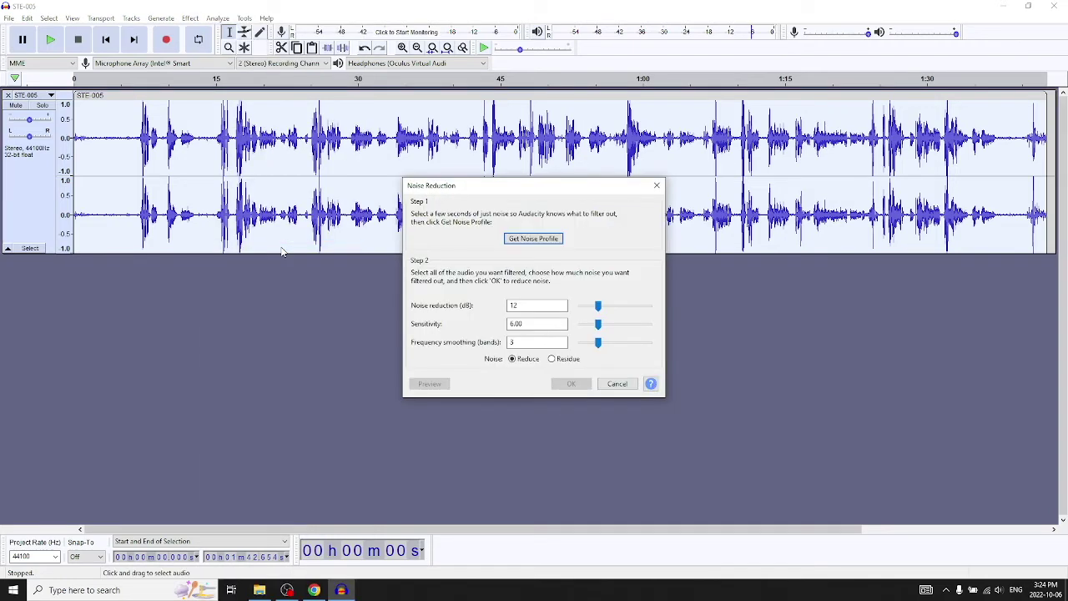
left_click(621, 384)
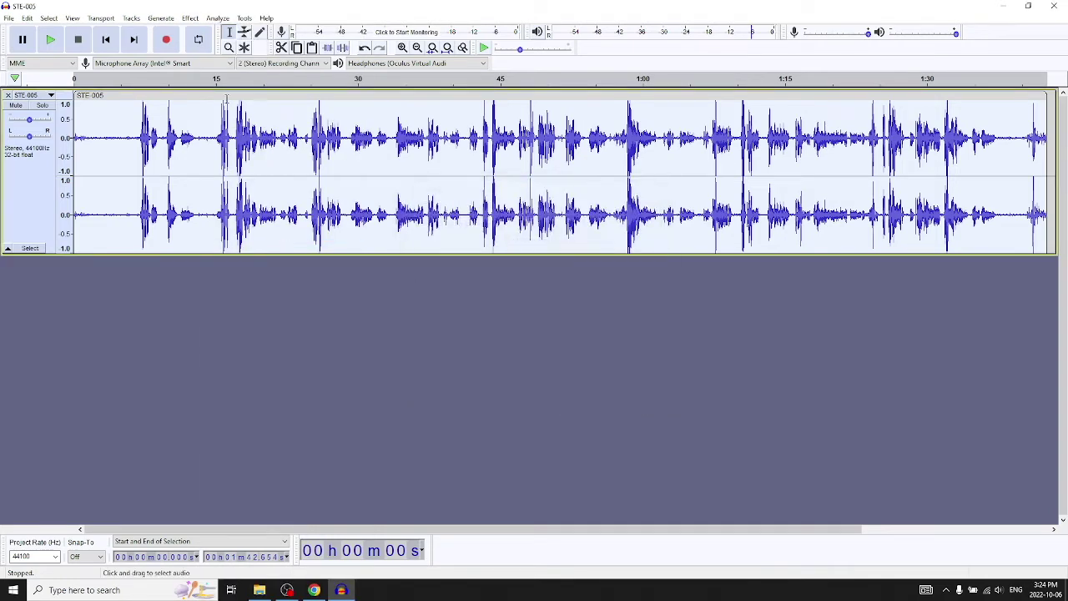
left_click(192, 19)
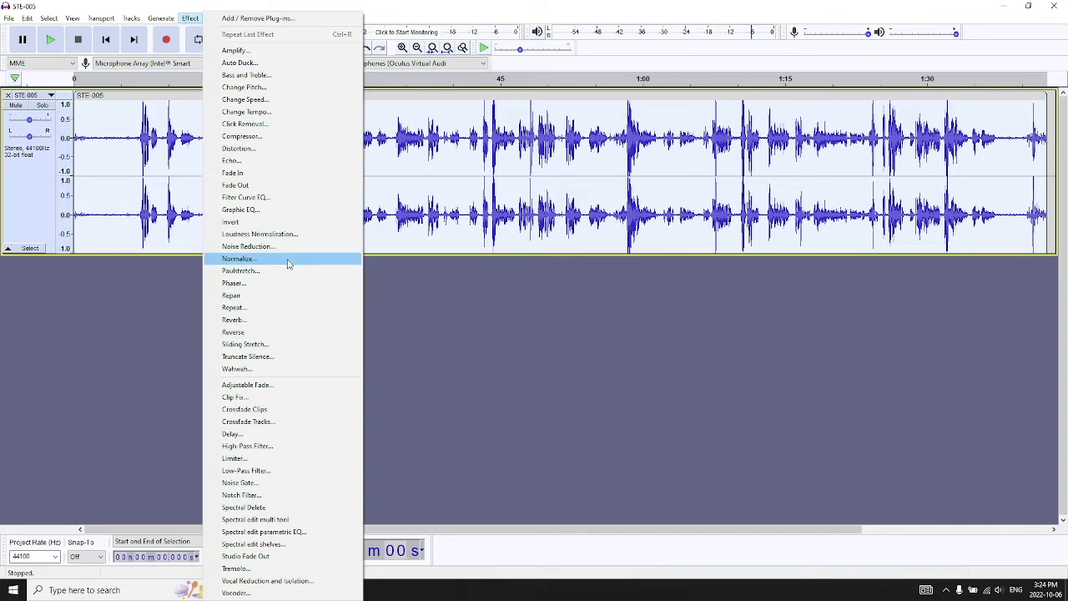
left_click(288, 260)
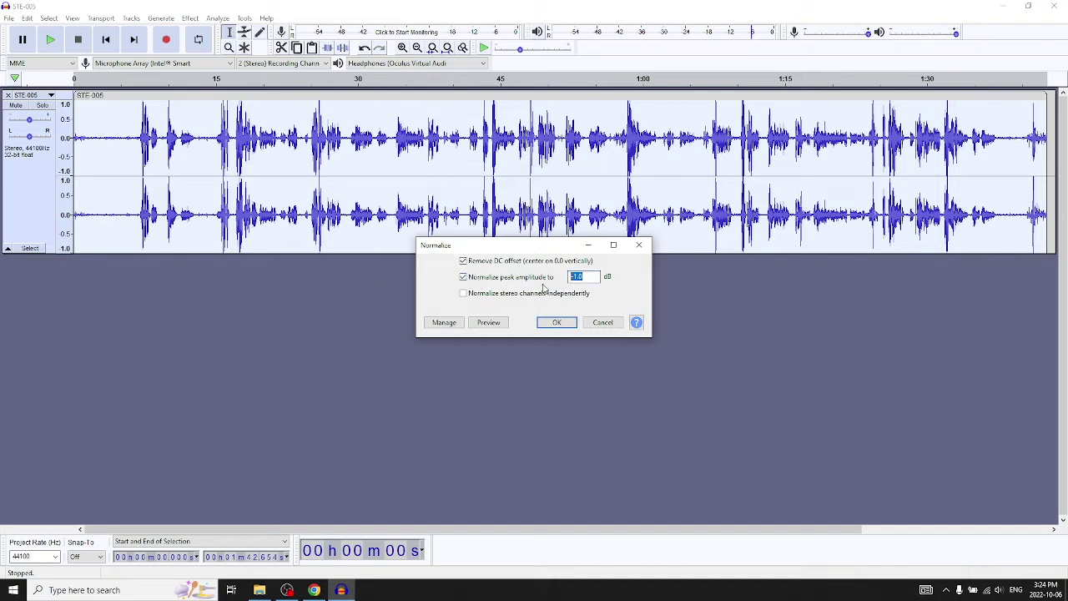
type("-6")
Preview the -6 dB normalization twice, apply it, and play the result from about 8 seconds.
left_click(488, 325)
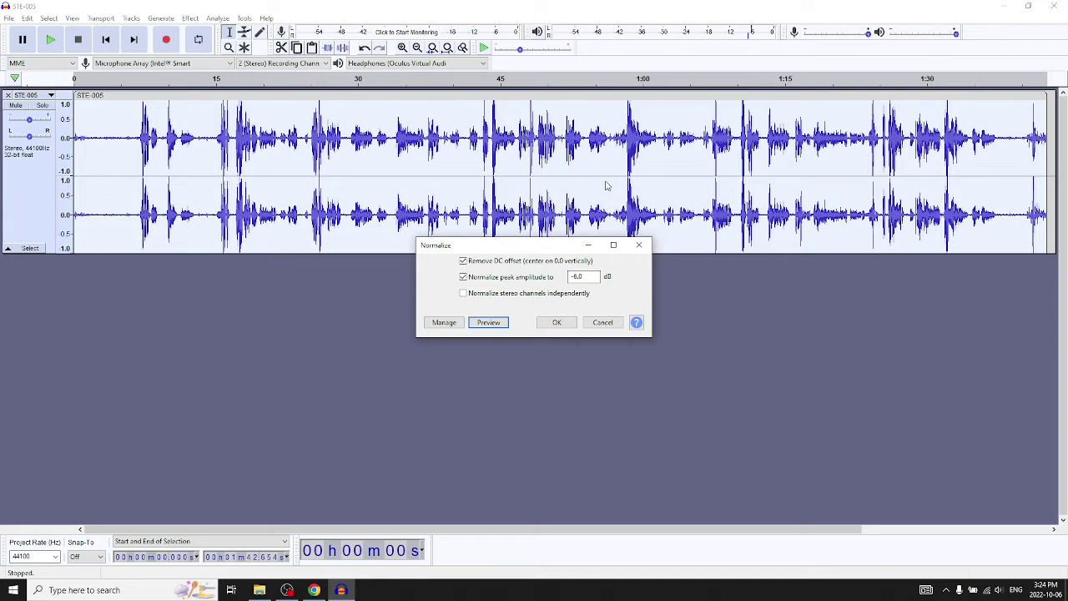
left_click(499, 324)
left_click(554, 324)
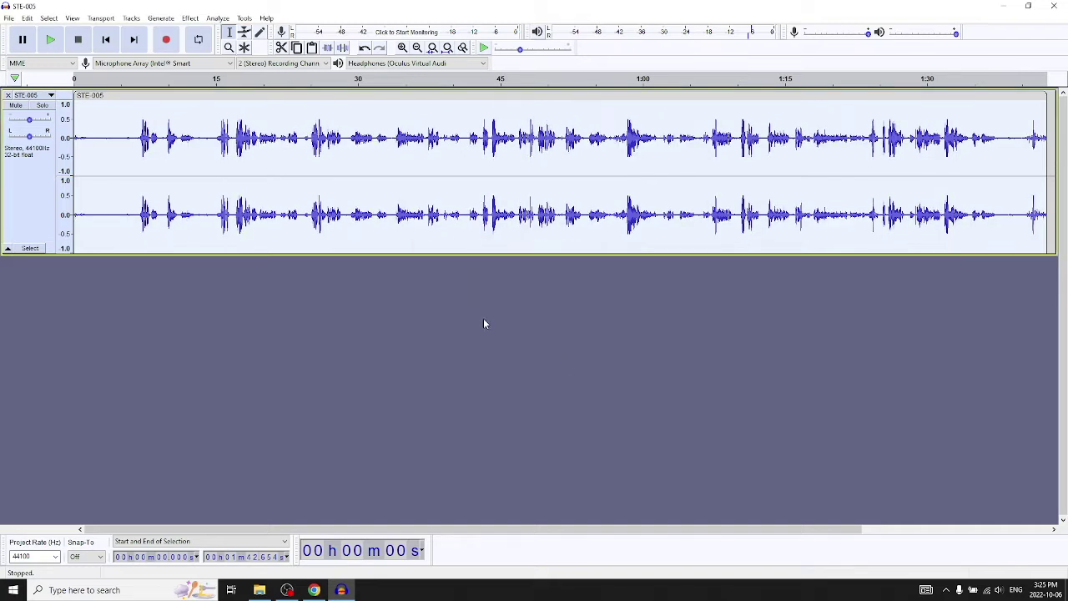
left_click(146, 80)
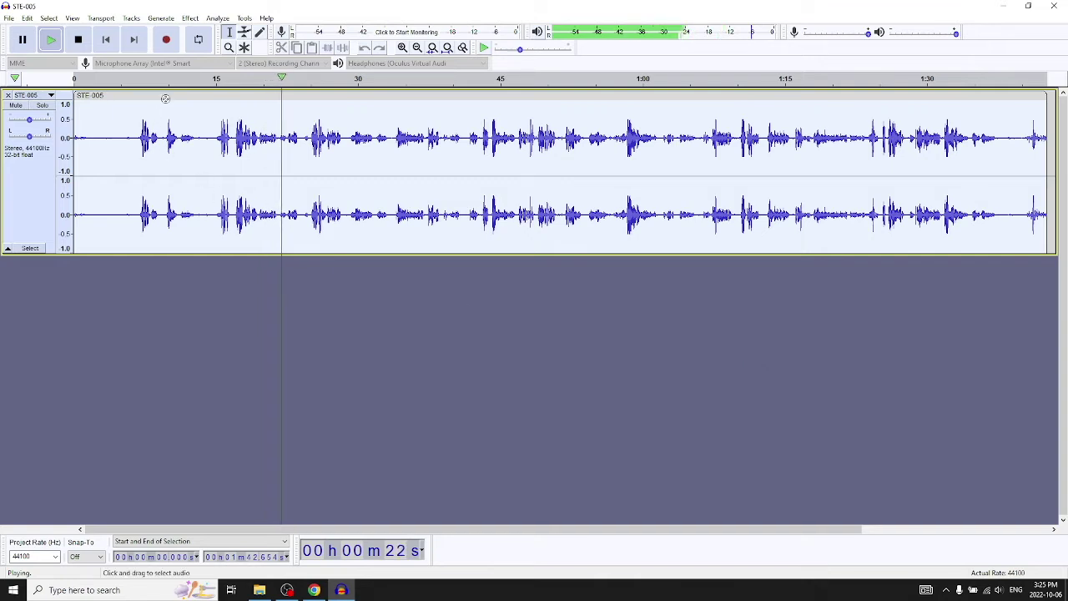
Stop playback, reselect the whole STE-005 clip, and normalize it to a -3 dB peak.
key("space")
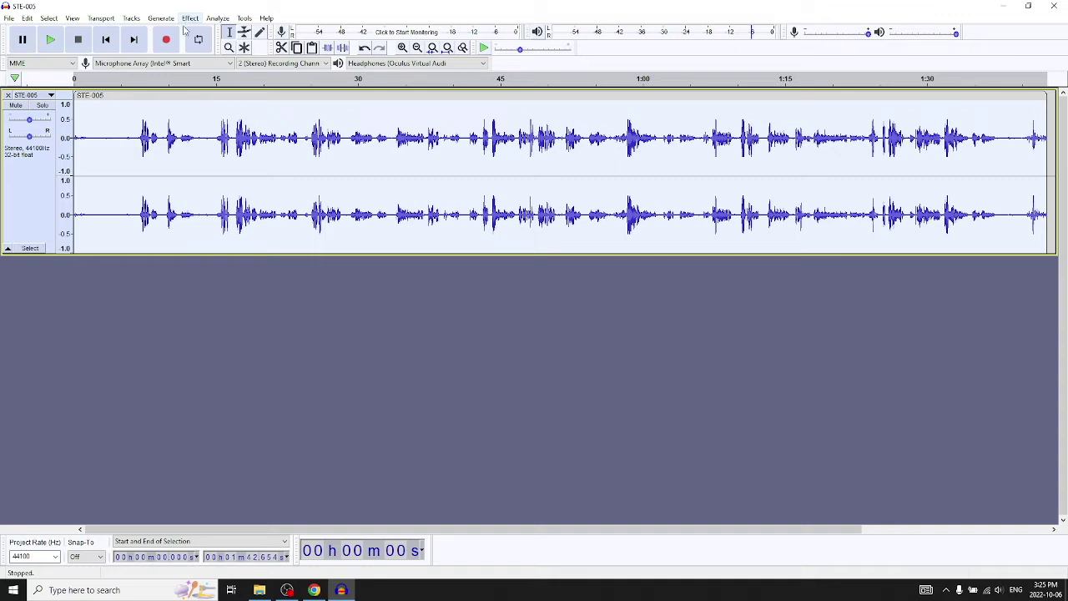
left_click(191, 310)
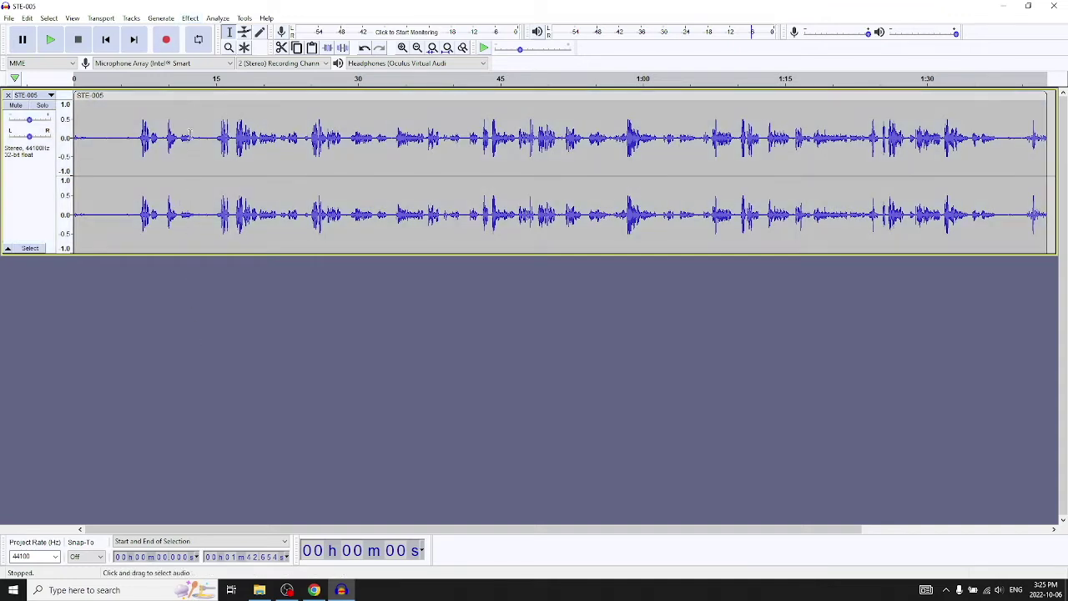
left_click(192, 96)
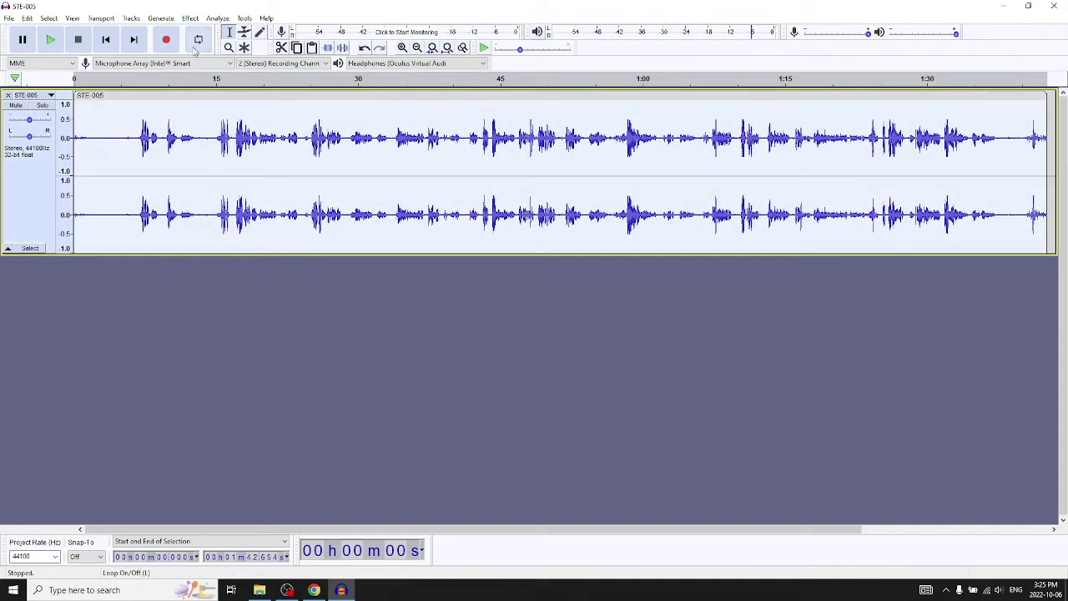
left_click(190, 18)
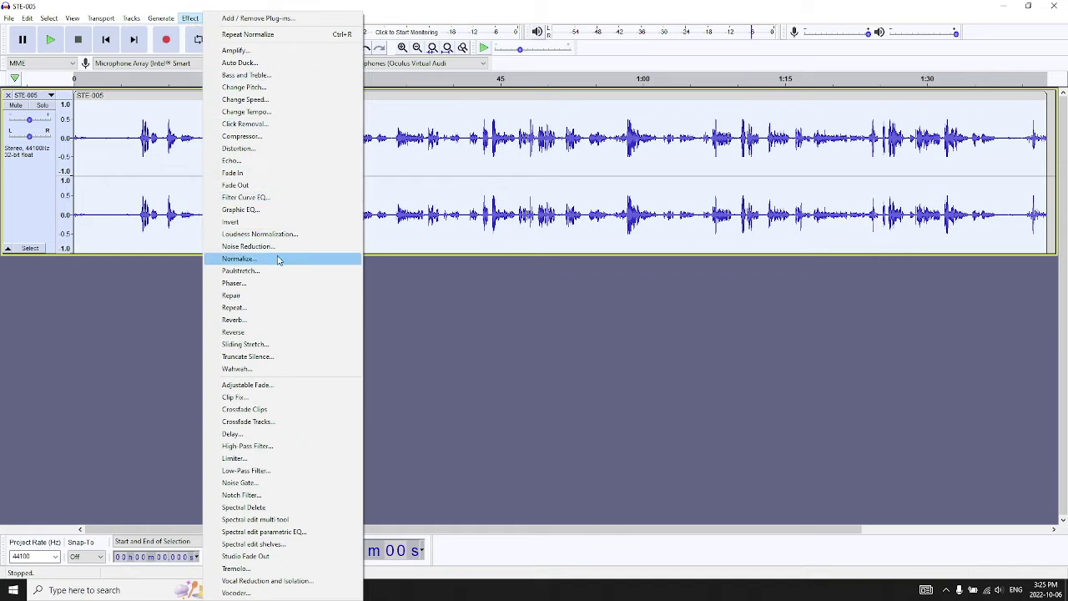
left_click(278, 258)
double_click(570, 280)
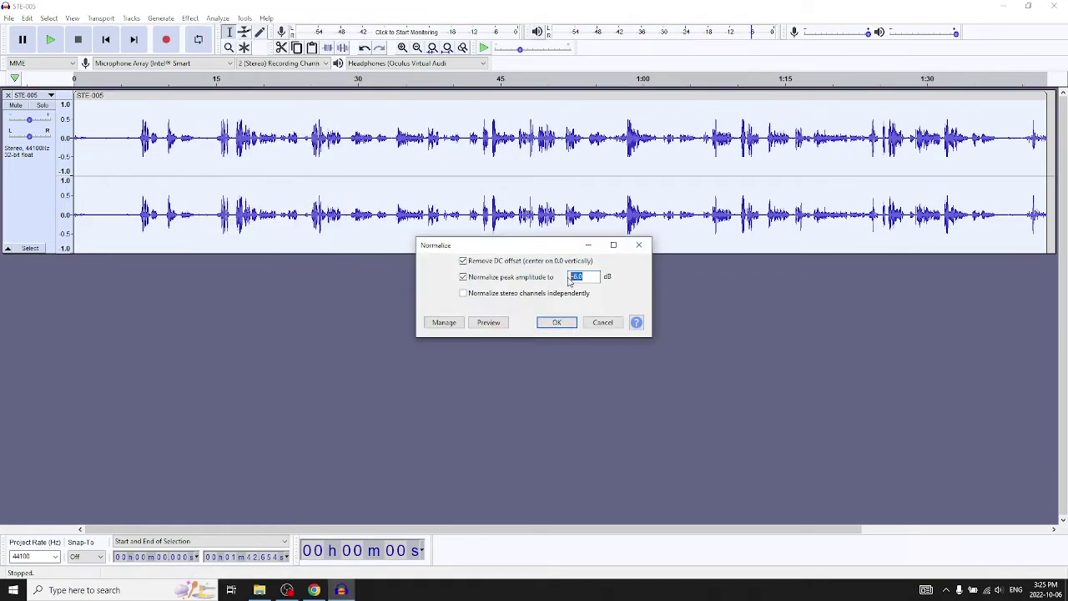
type("-")
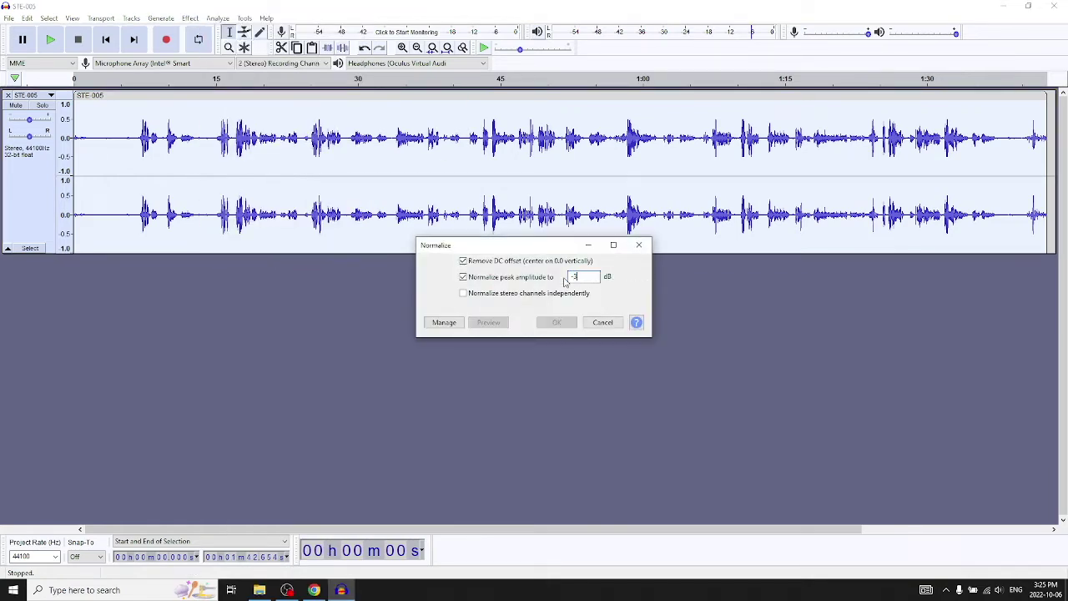
type("3")
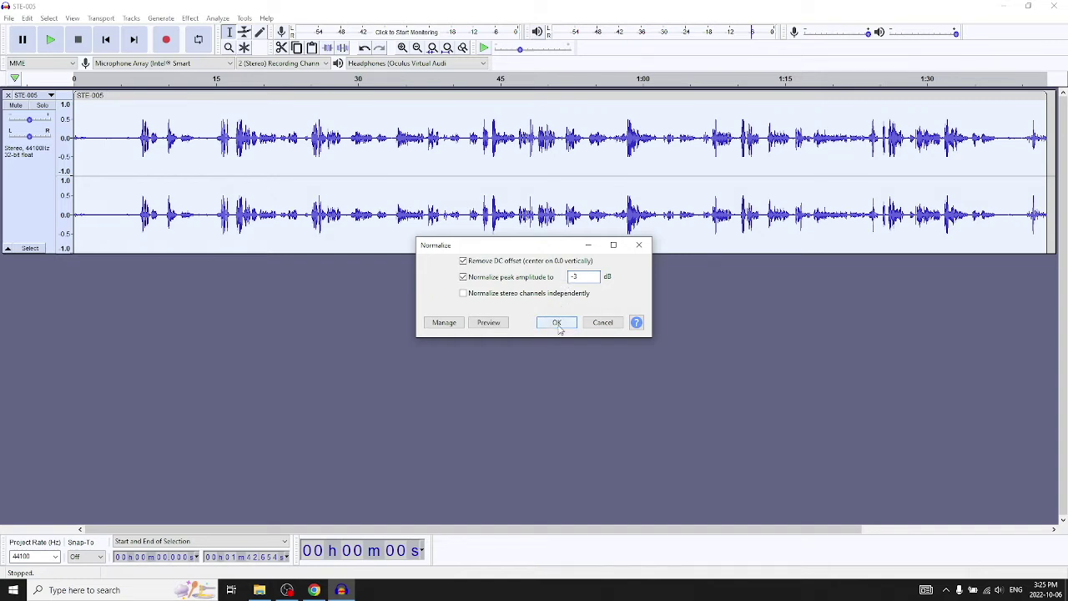
left_click(557, 324)
left_click(453, 323)
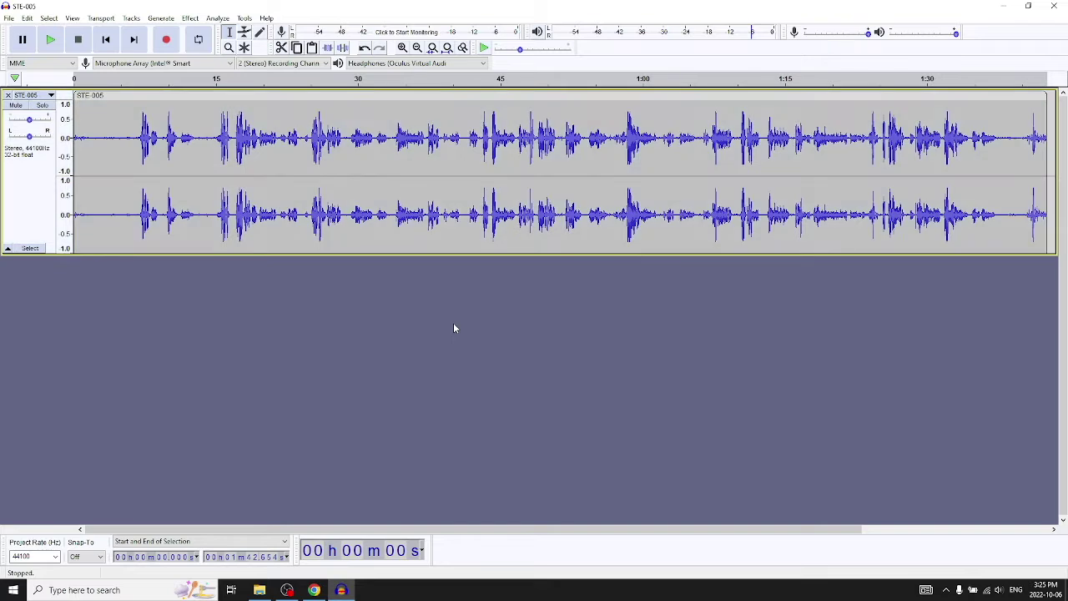
left_click(116, 101)
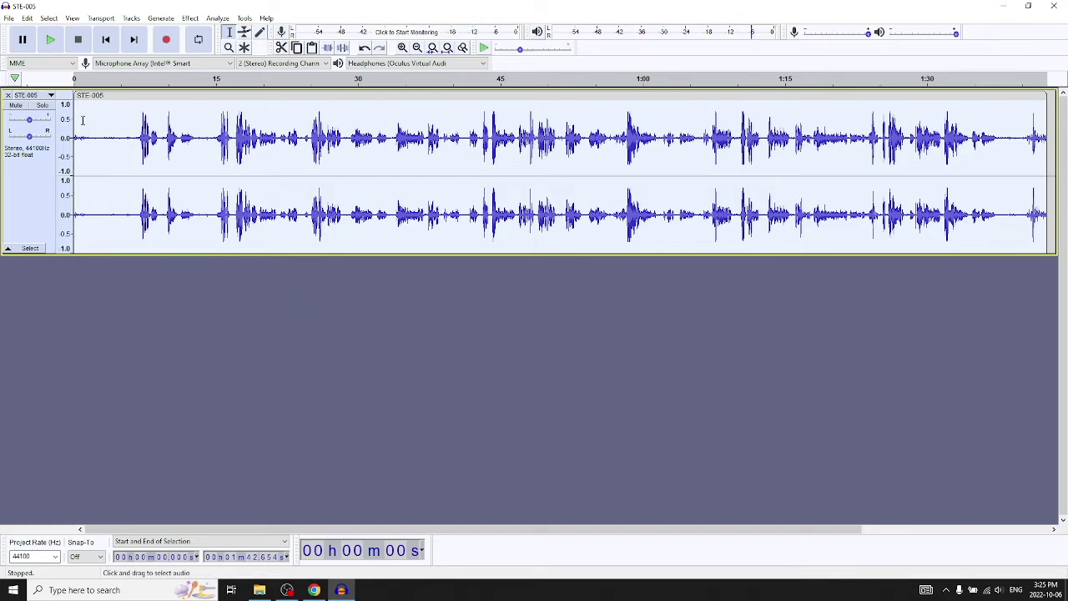
Capture the silent 0–7 s stretch as the noise profile, then select the whole track.
left_click(126, 119)
left_click(140, 121)
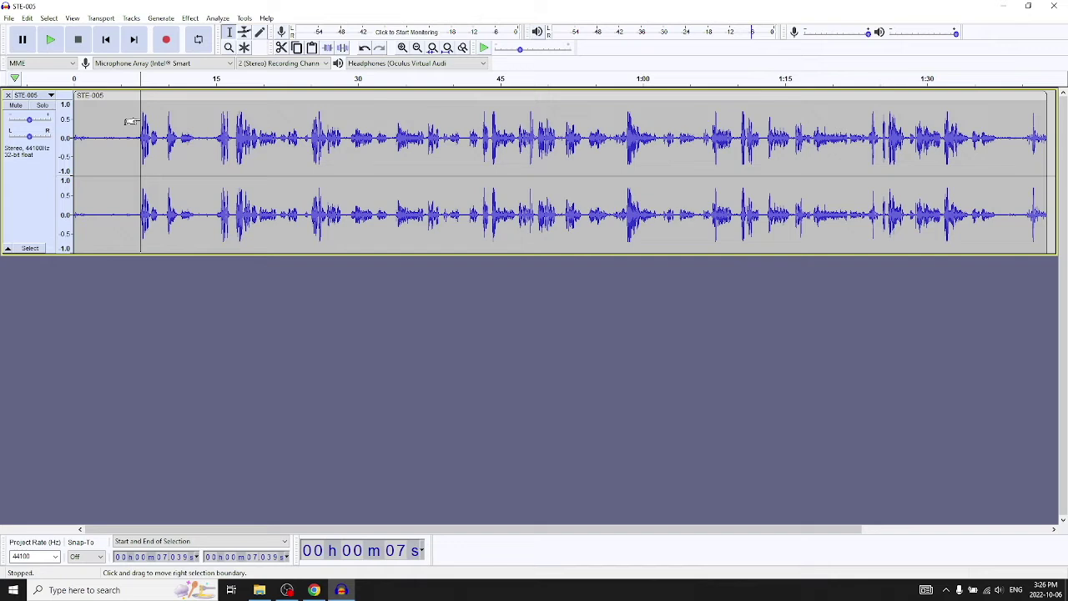
left_click_drag(126, 120, 67, 122)
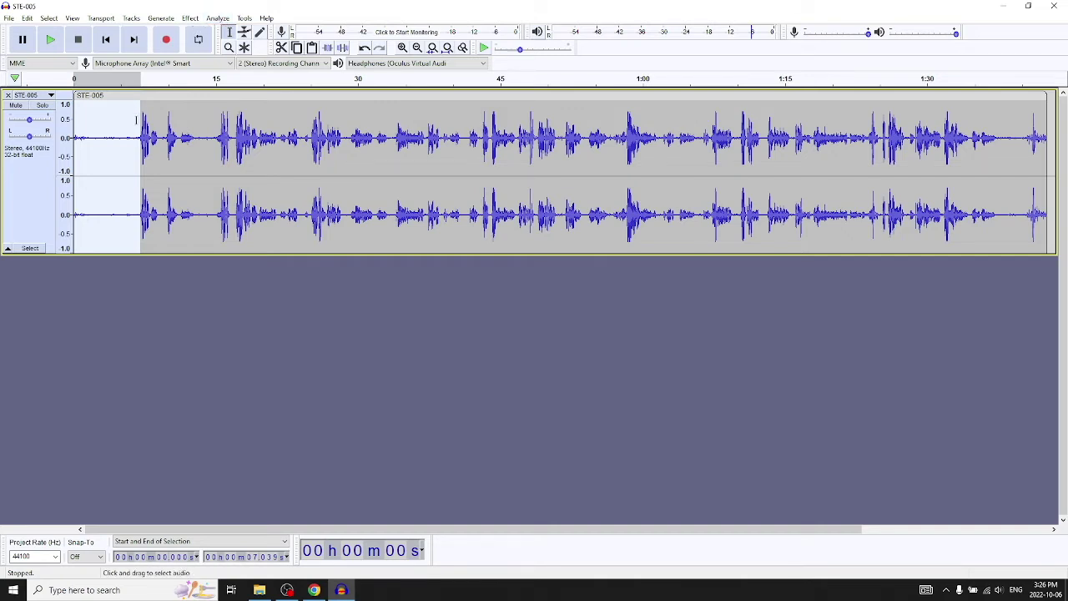
left_click(190, 18)
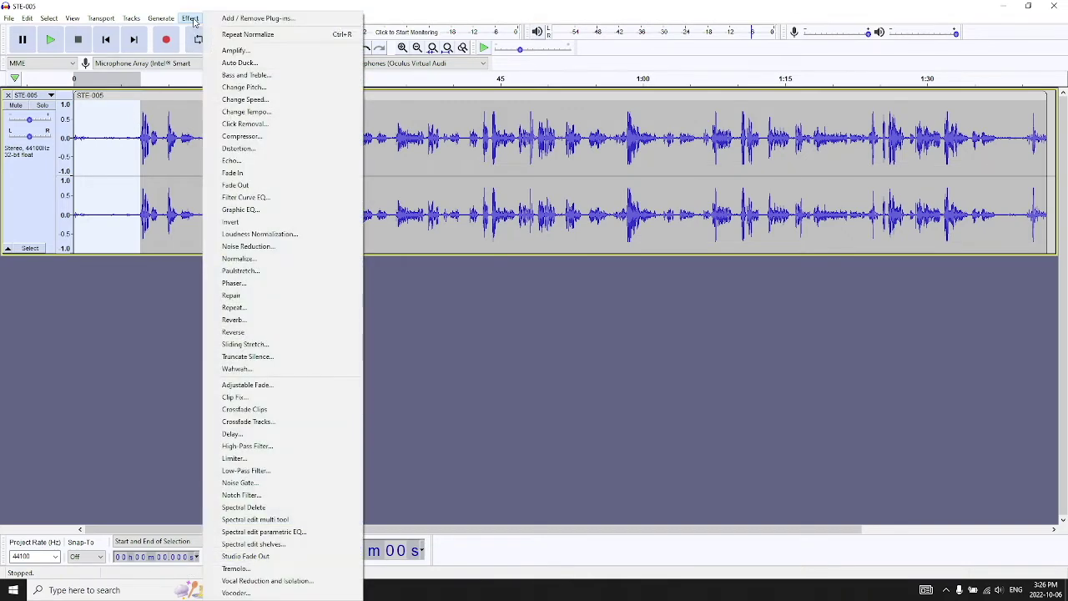
left_click(266, 248)
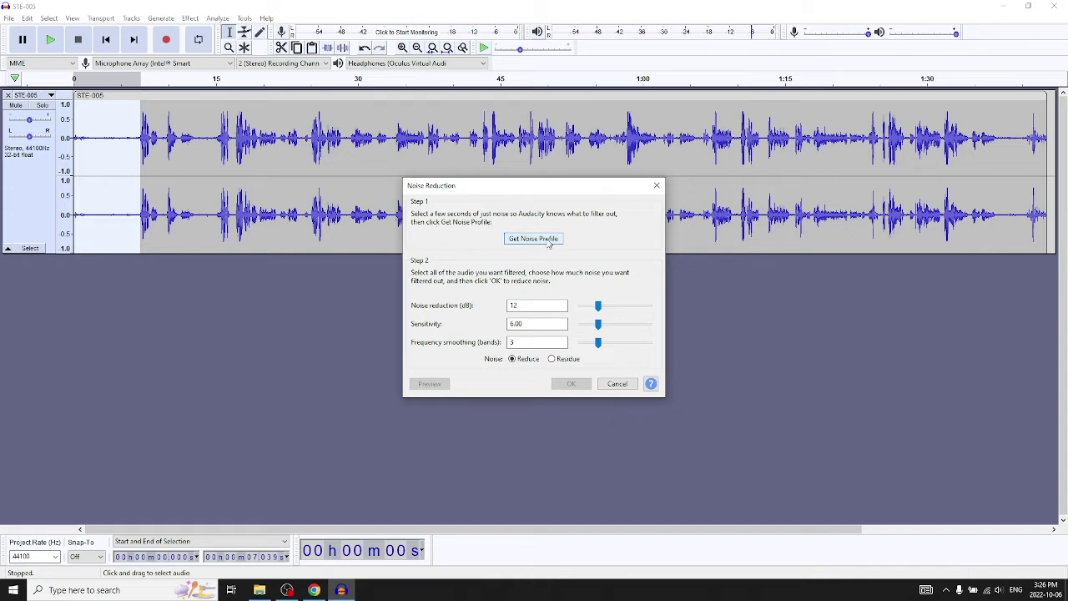
left_click(534, 239)
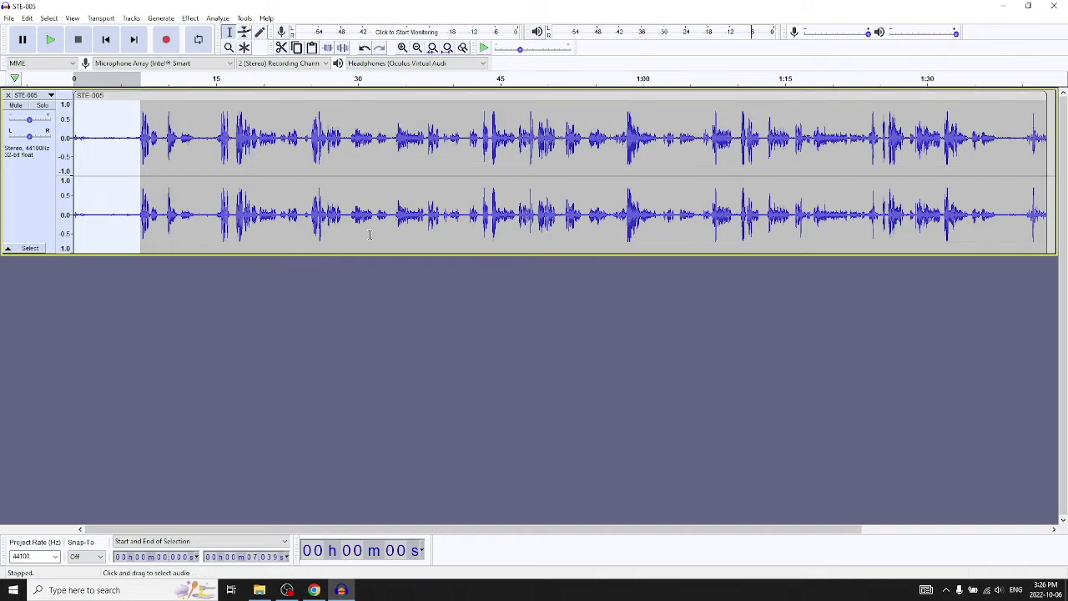
double_click(382, 121)
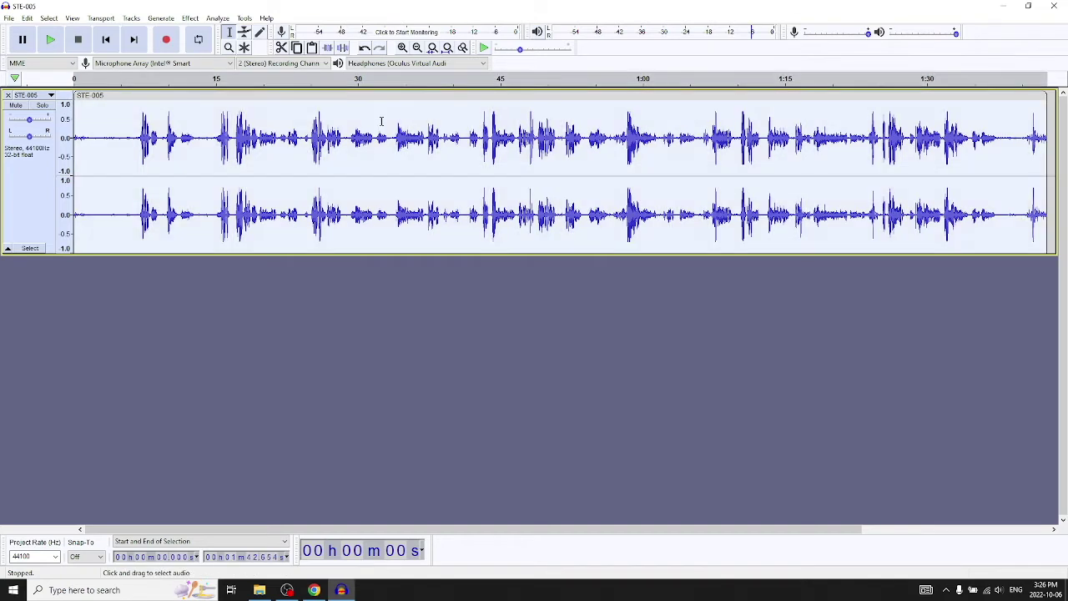
Apply Noise Reduction to the whole track with 12 dB reduction, 6.00 sensitivity and 3 smoothing bands.
left_click(190, 18)
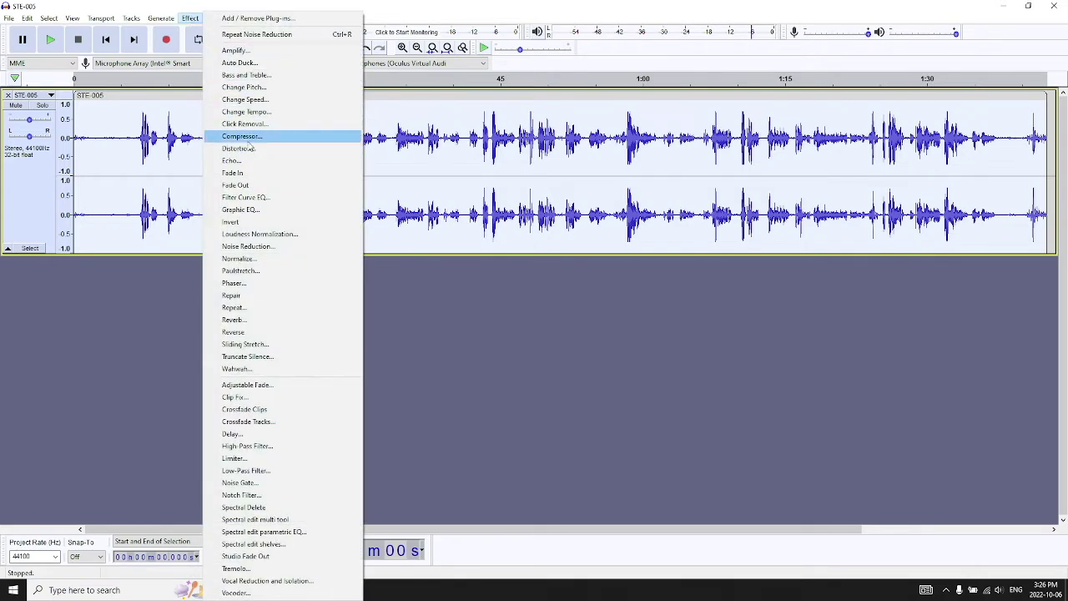
left_click(280, 247)
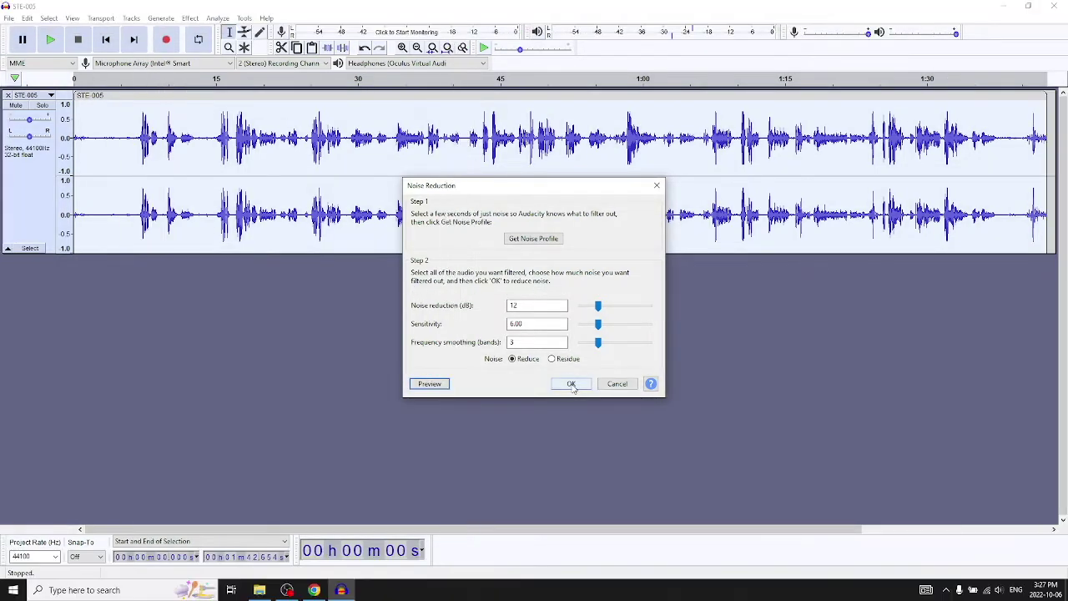
left_click(571, 384)
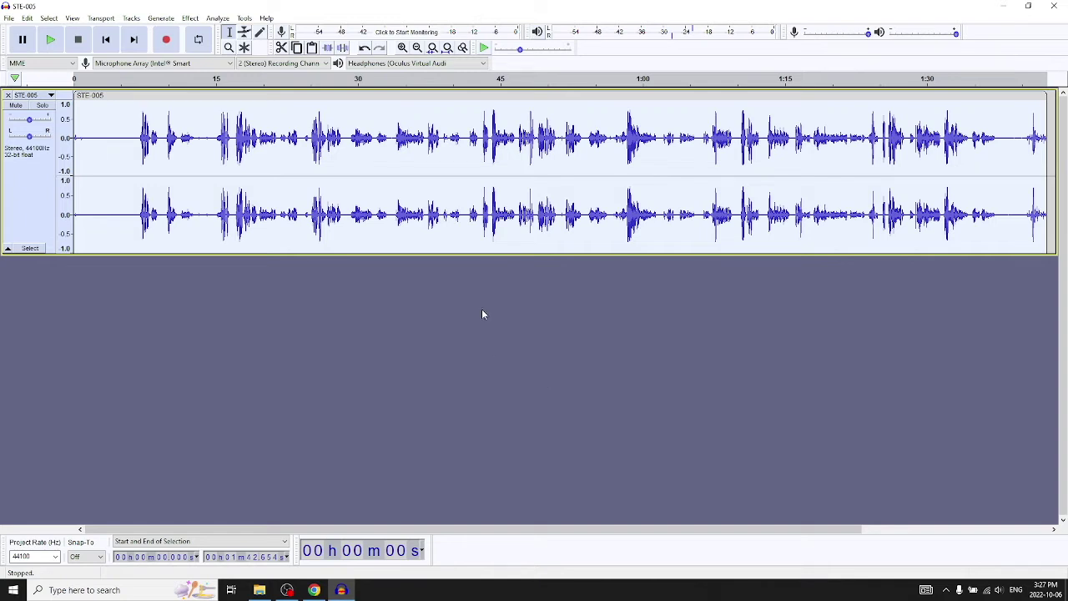
Play the cleaned recording from 15 seconds, raise the headphone volume, then stop playback.
left_click(217, 107)
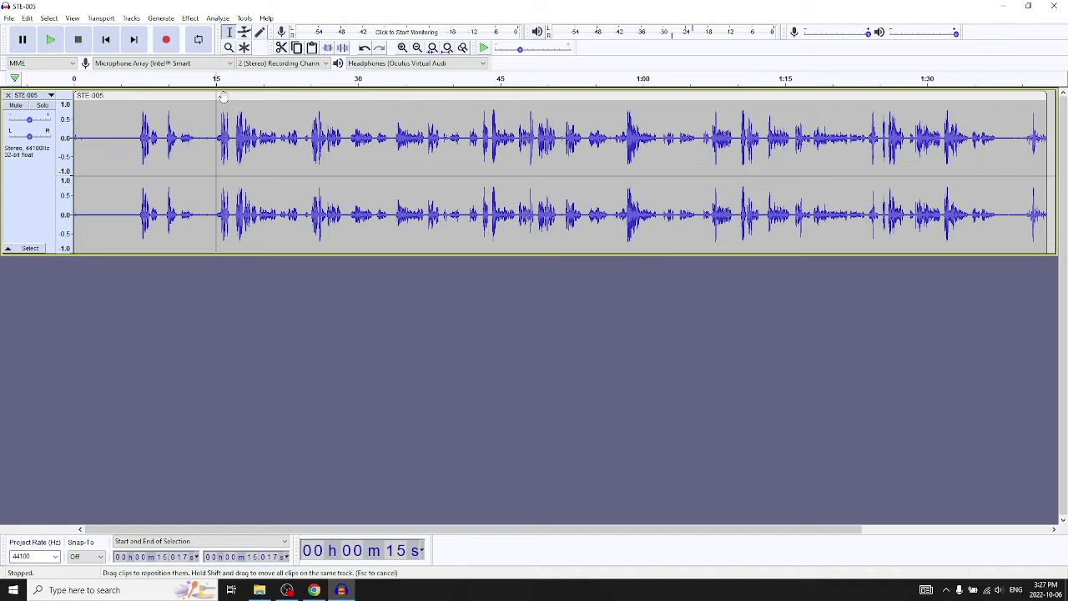
left_click(224, 98)
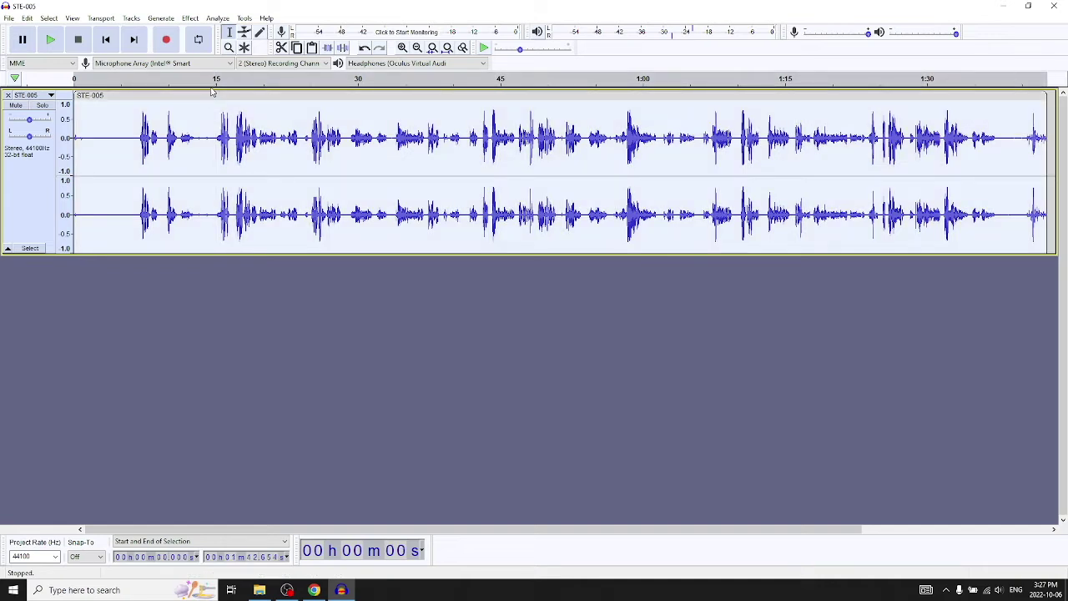
left_click(212, 87)
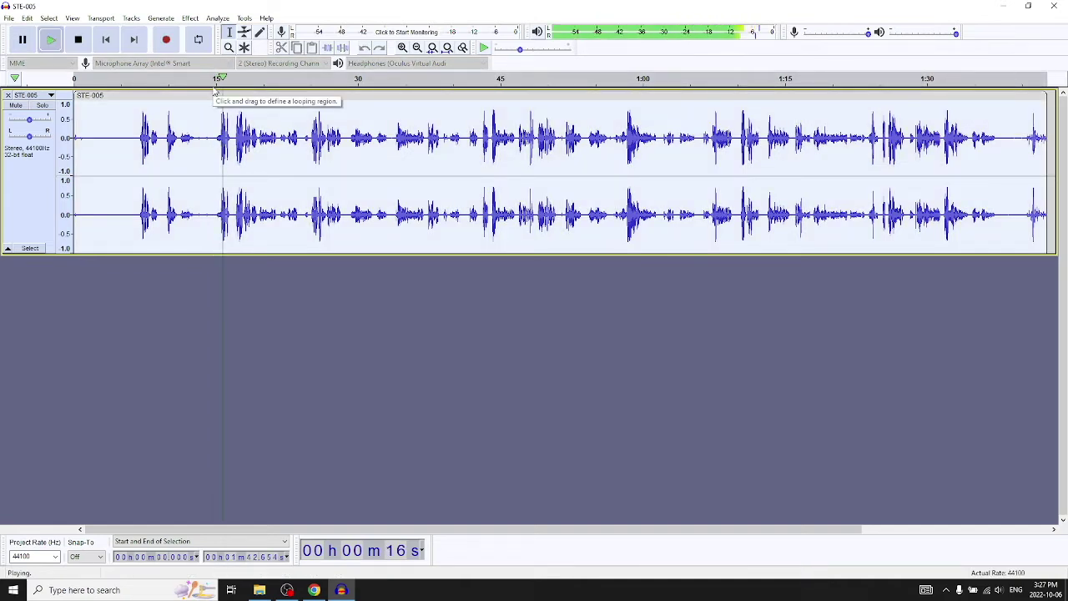
left_click(998, 589)
left_click_drag(937, 564, 957, 566)
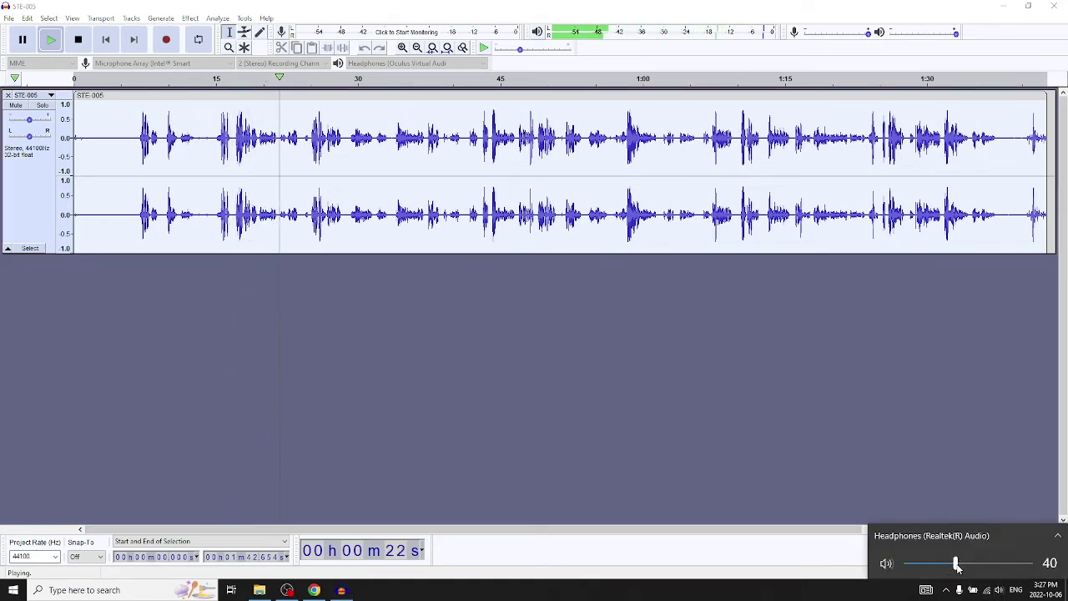
left_click(78, 39)
Replay the opening, lower the headphone volume to 35, and set the edit point at 15.6 s.
left_click(207, 101)
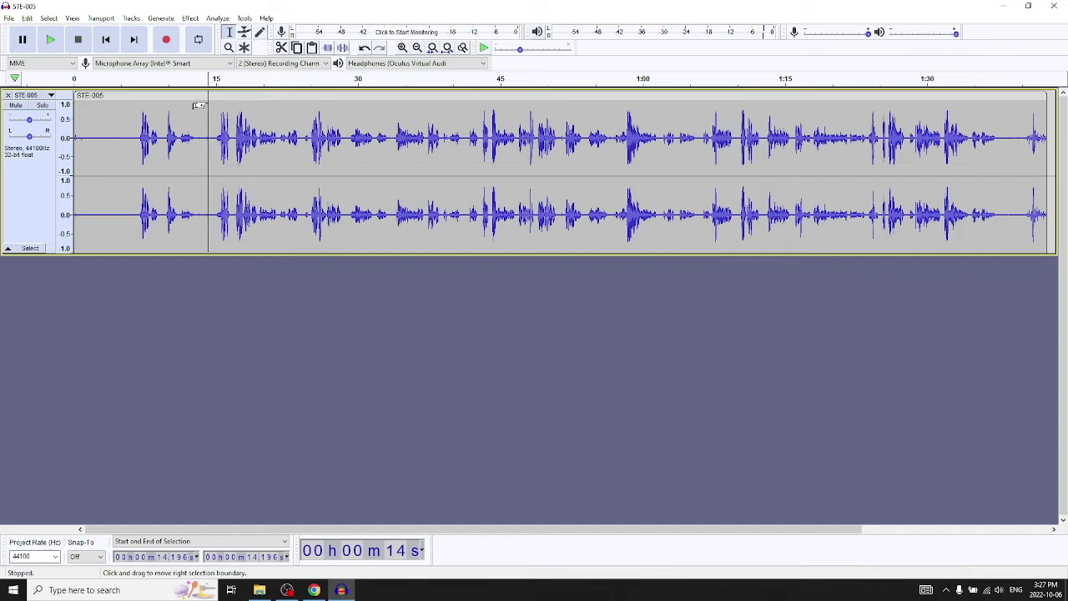
left_click(138, 86)
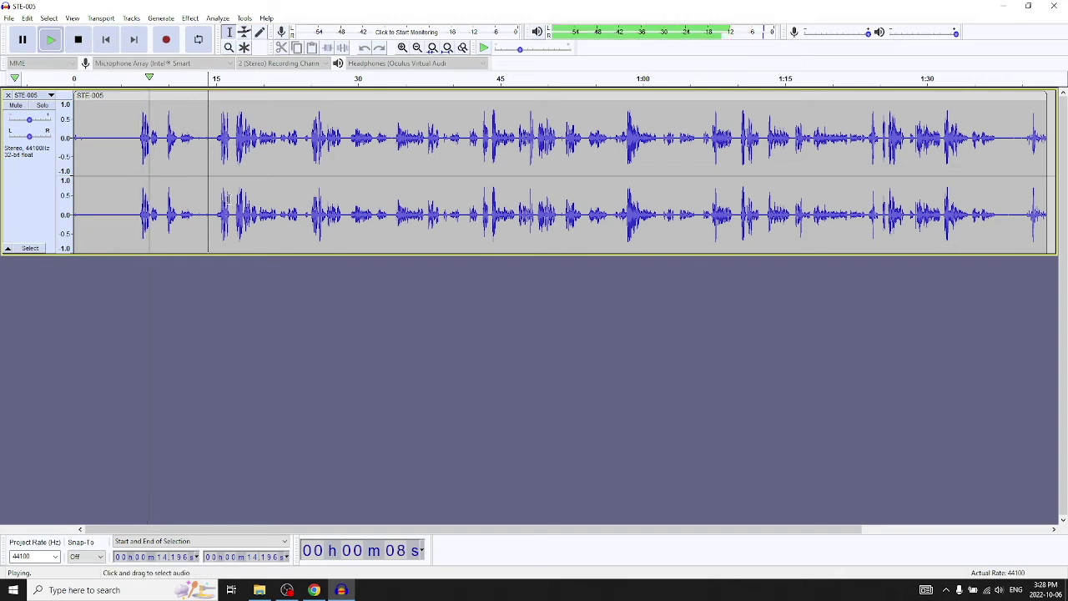
left_click(998, 590)
left_click_drag(957, 564, 956, 564)
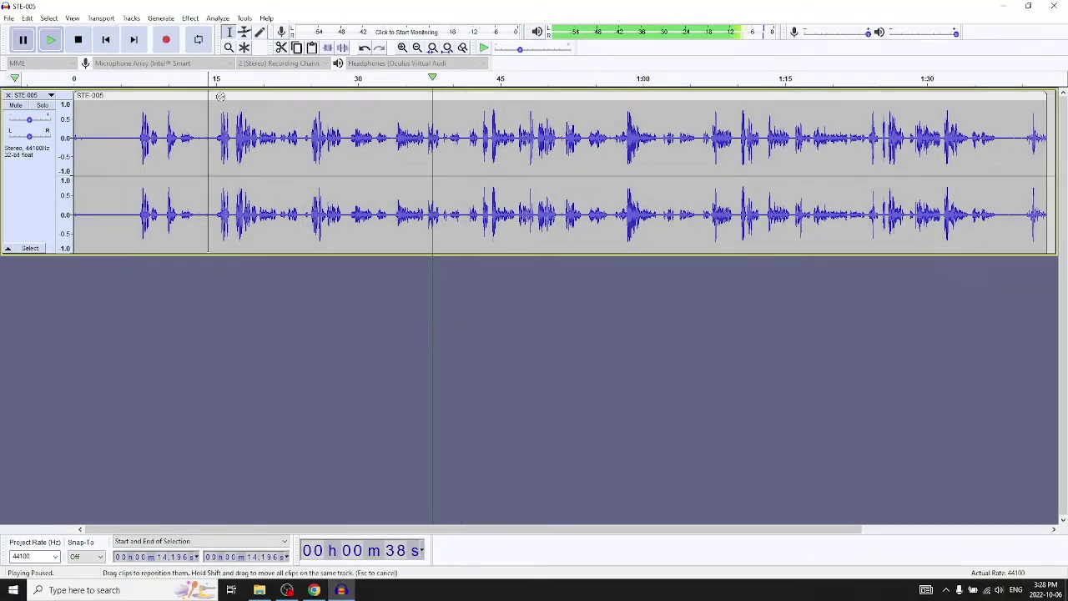
left_click(221, 107)
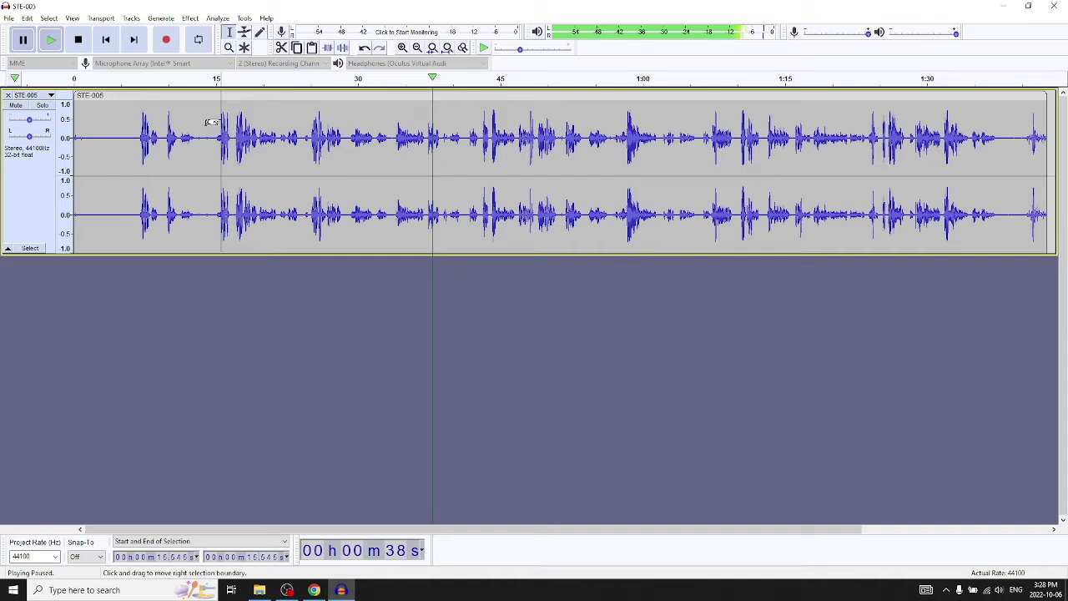
left_click_drag(211, 123, 211, 103)
Listen again from about 7 s, pause, and open the clip menu at 11.145 s.
key("space")
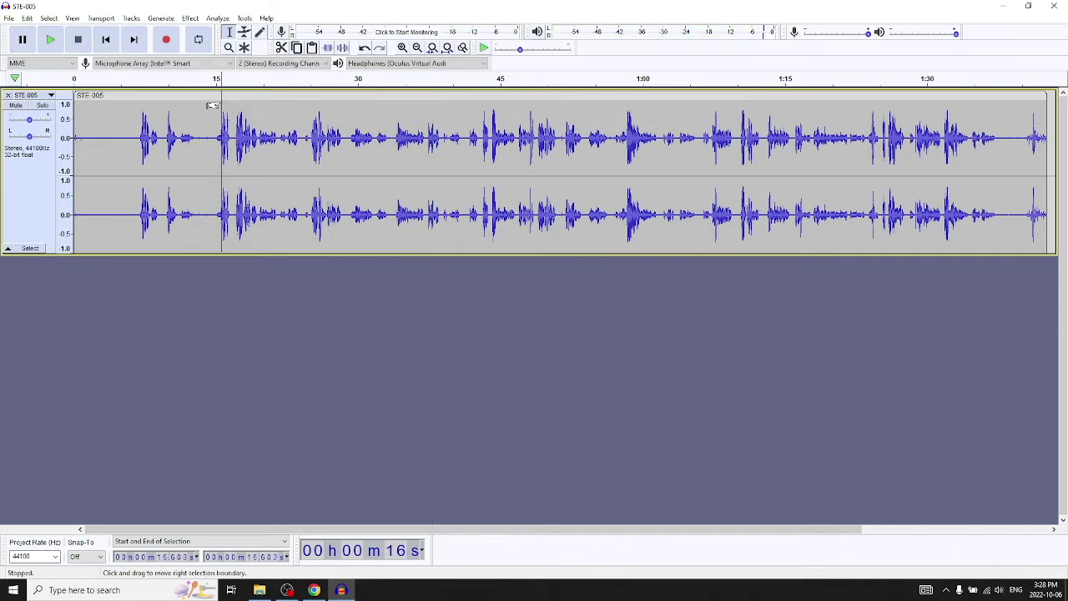
key("space")
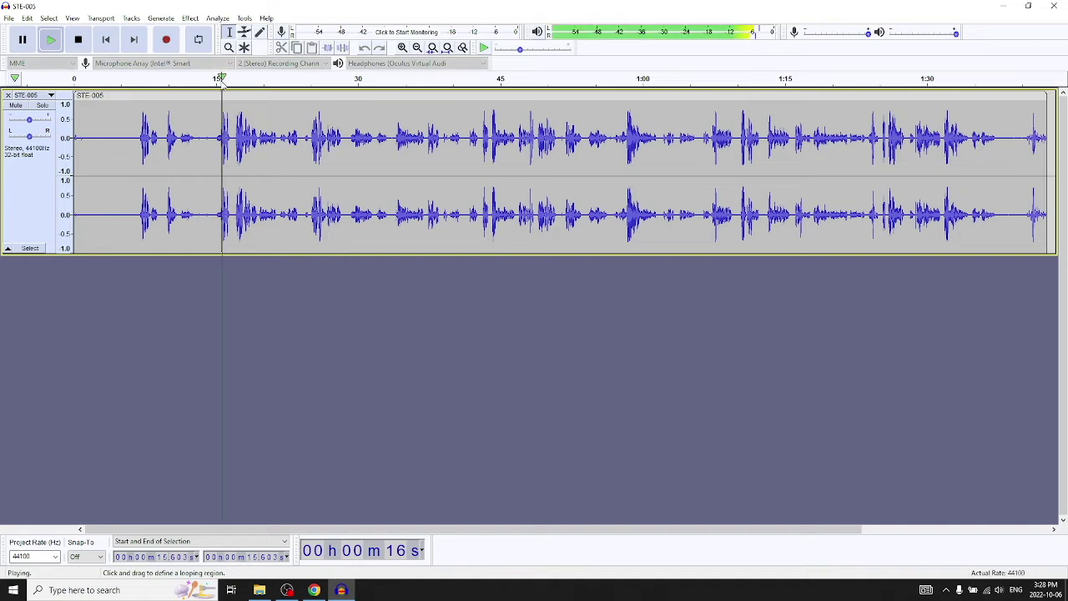
left_click(139, 83)
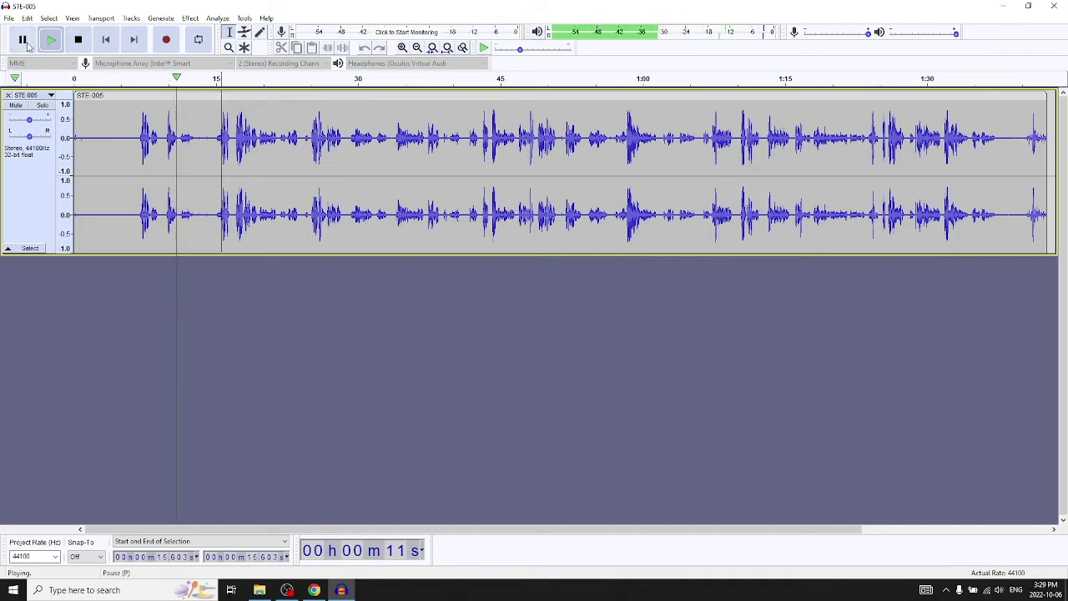
key("p")
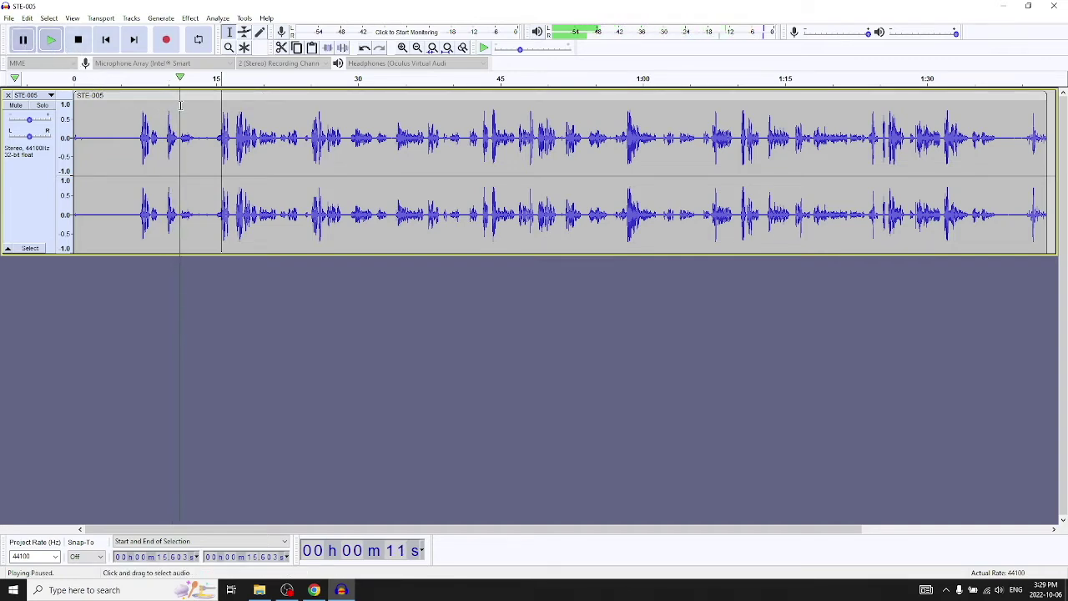
left_click(180, 104)
left_click(179, 108)
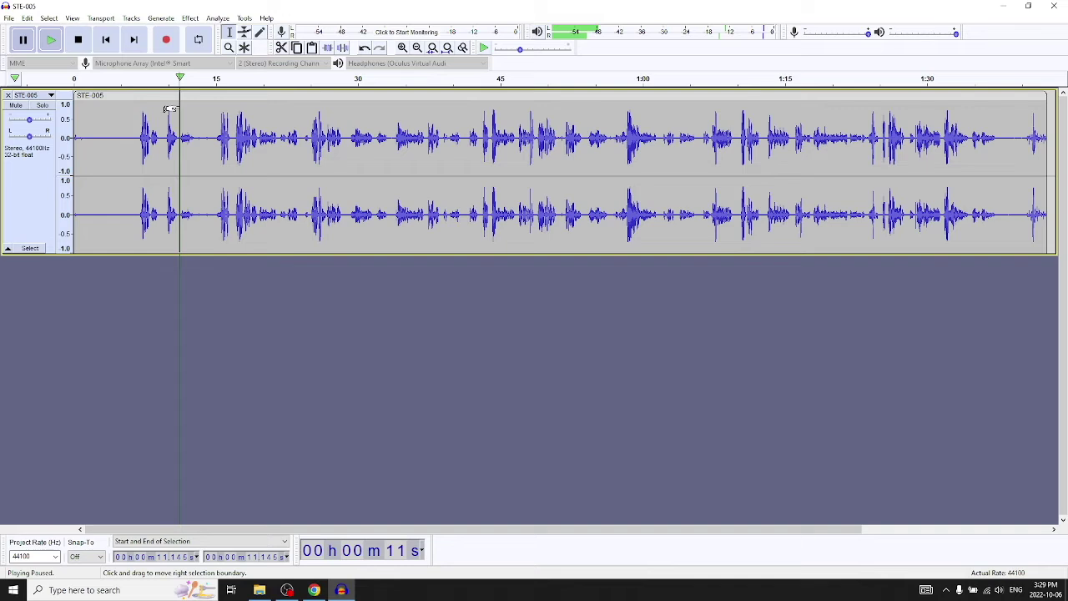
right_click(204, 110)
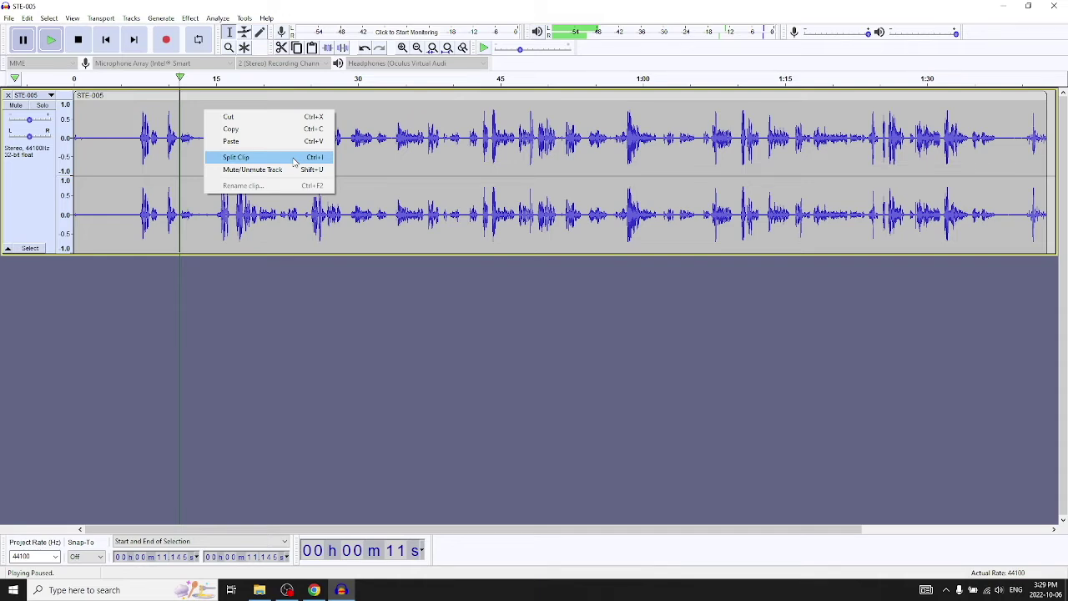
Split the clip at 11.145 s and at 6.746 s.
left_click(293, 161)
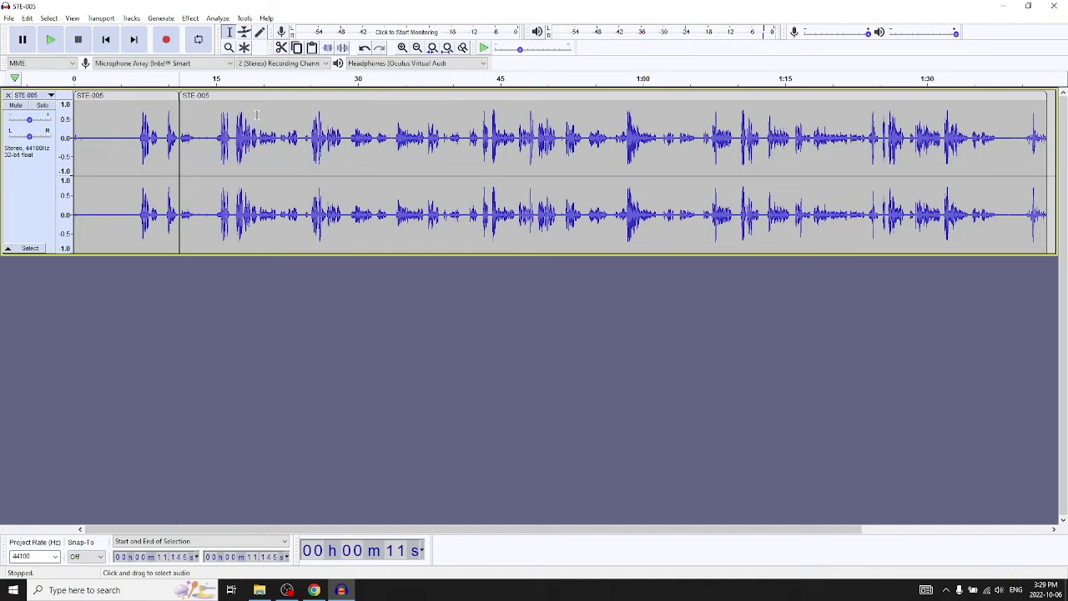
left_click(137, 113)
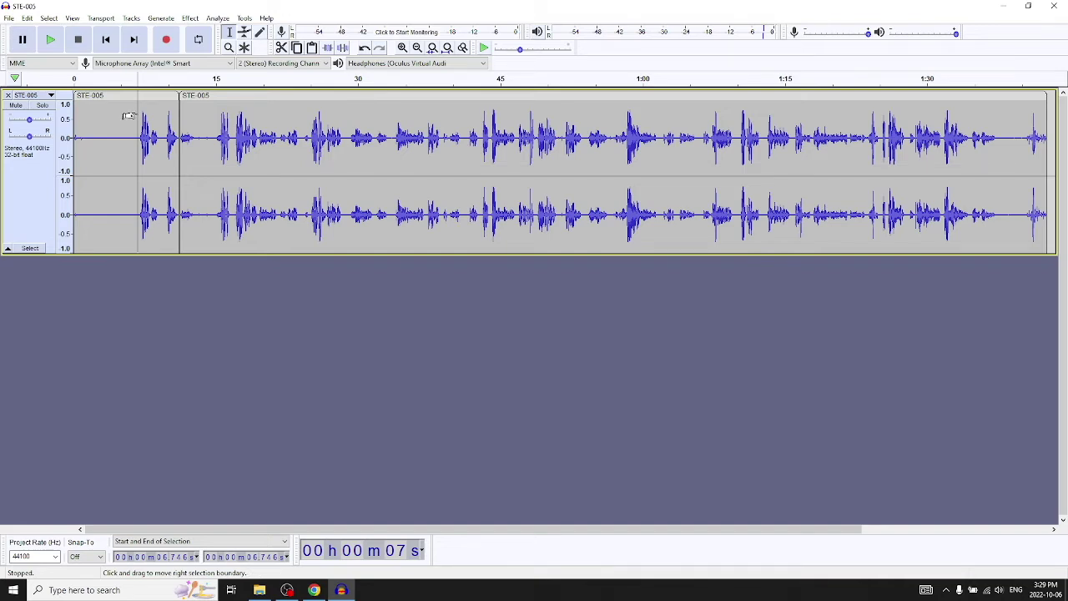
right_click(142, 112)
left_click(165, 164)
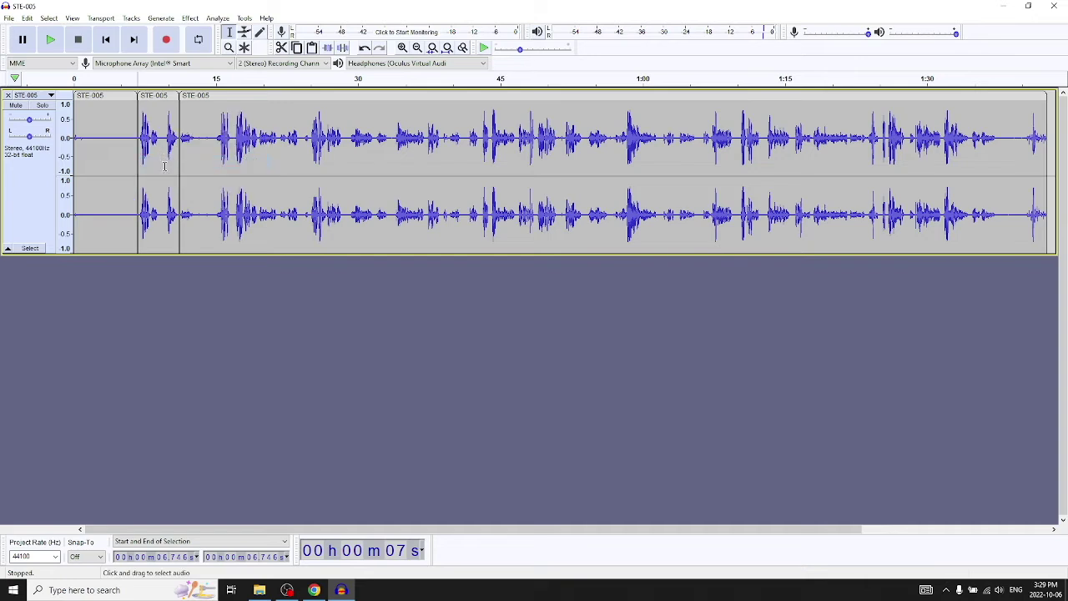
Select the silent first clip running from 0 to 6.7 seconds.
left_click(116, 98)
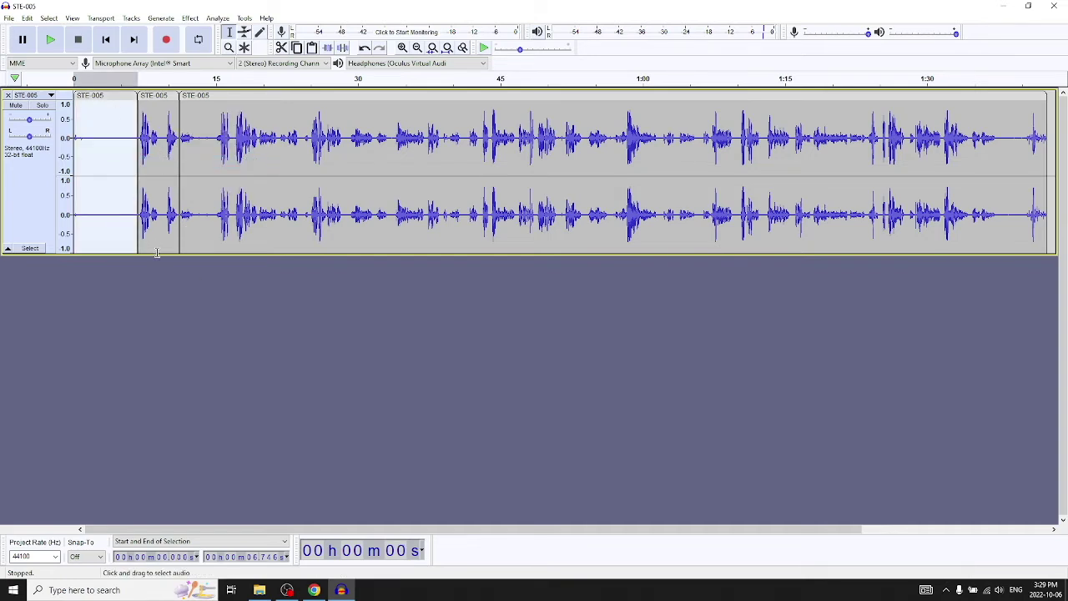
left_click(206, 340)
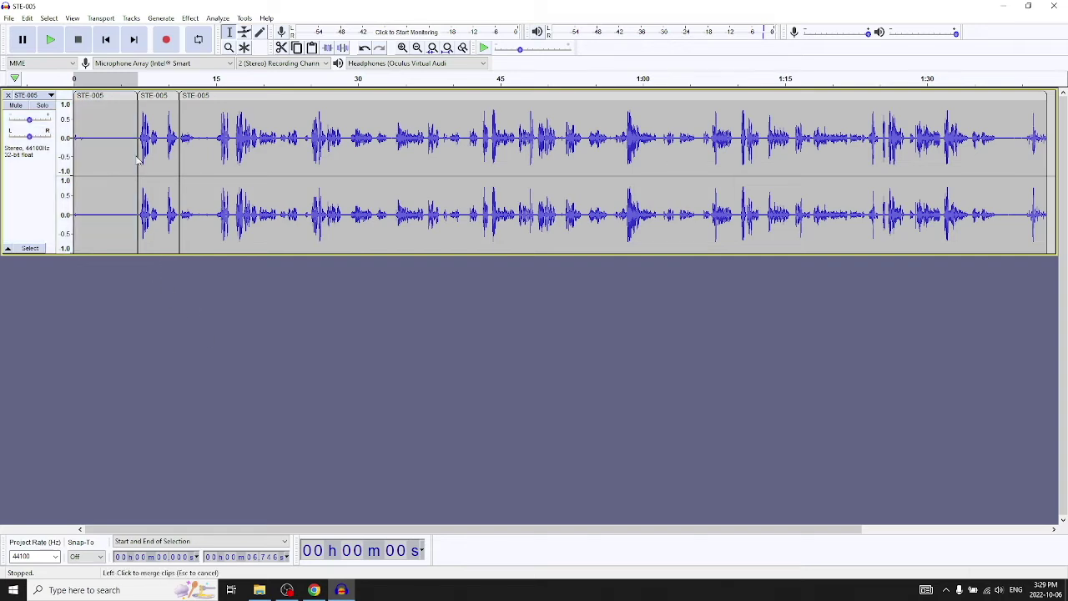
left_click(112, 97)
left_click(134, 279)
left_click(119, 165)
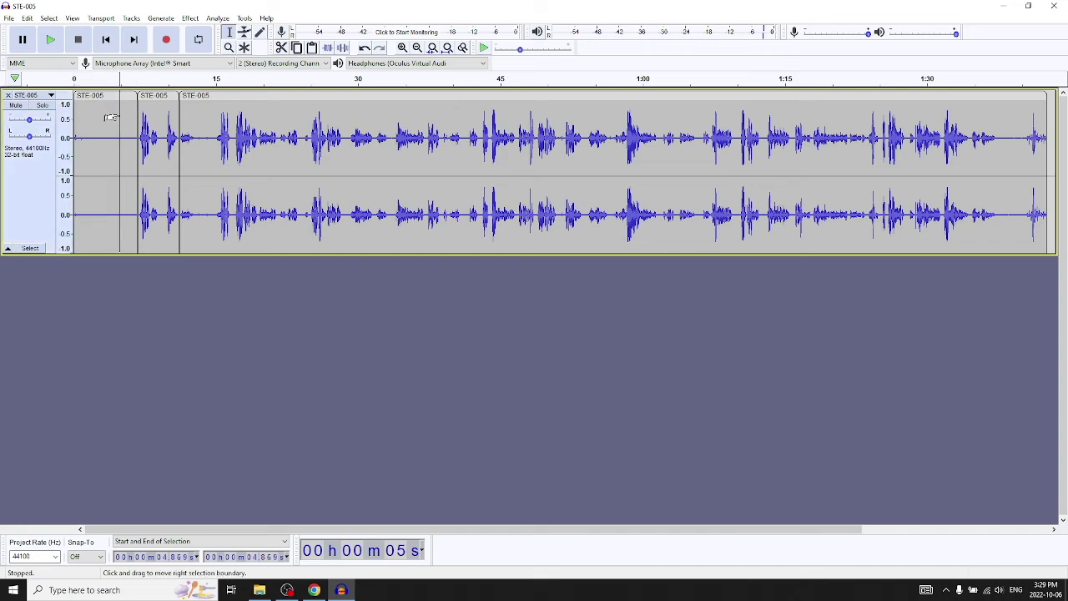
left_click(101, 97)
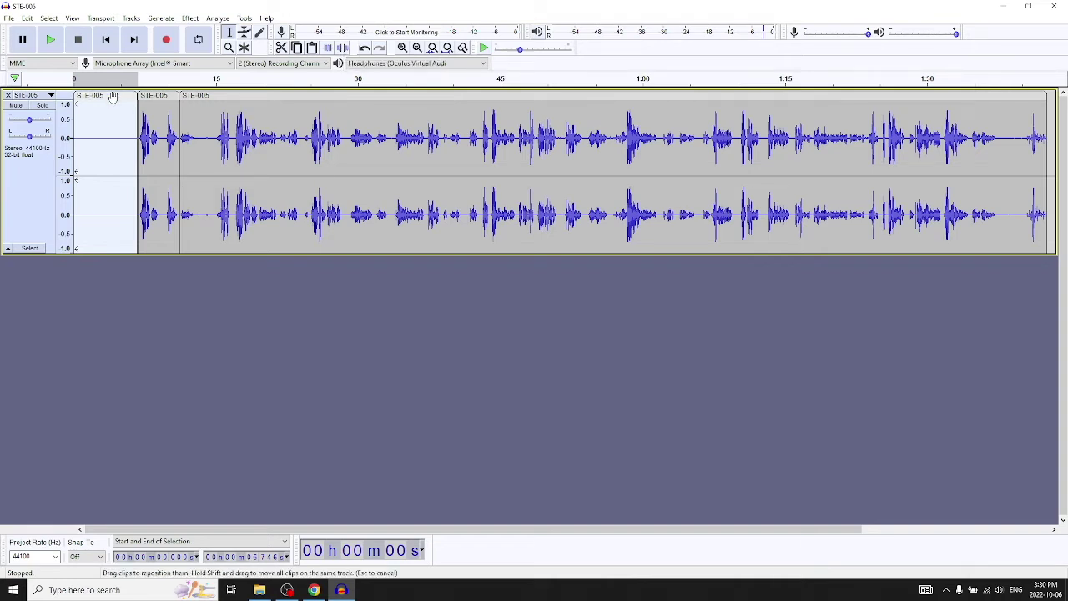
Delete the silent first clip, slide the remaining clips left, and cut the short 6.7–11.1 s clip.
key("Delete")
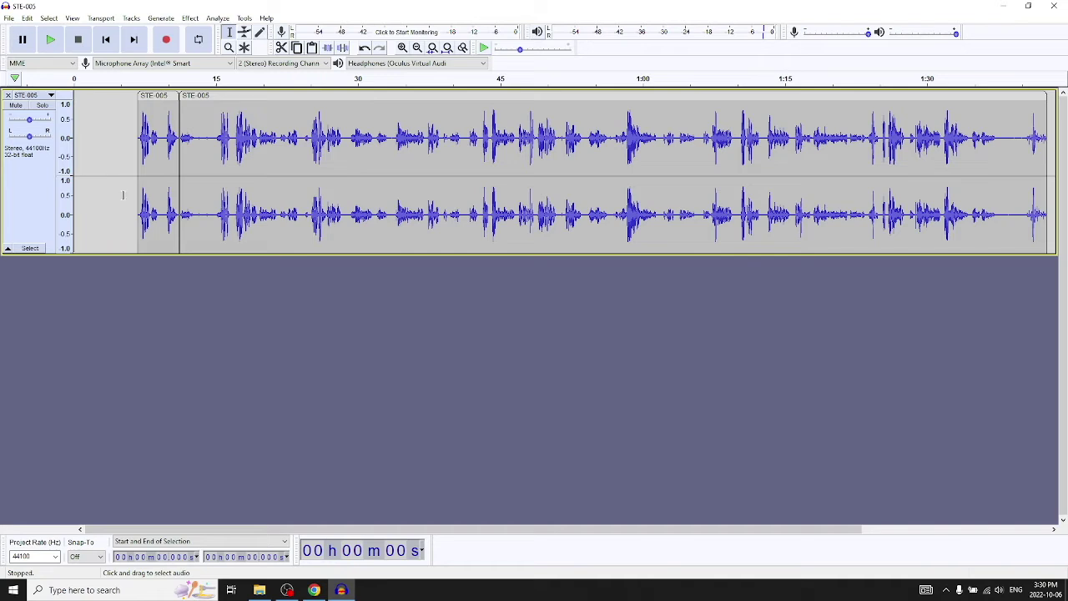
left_click(160, 96)
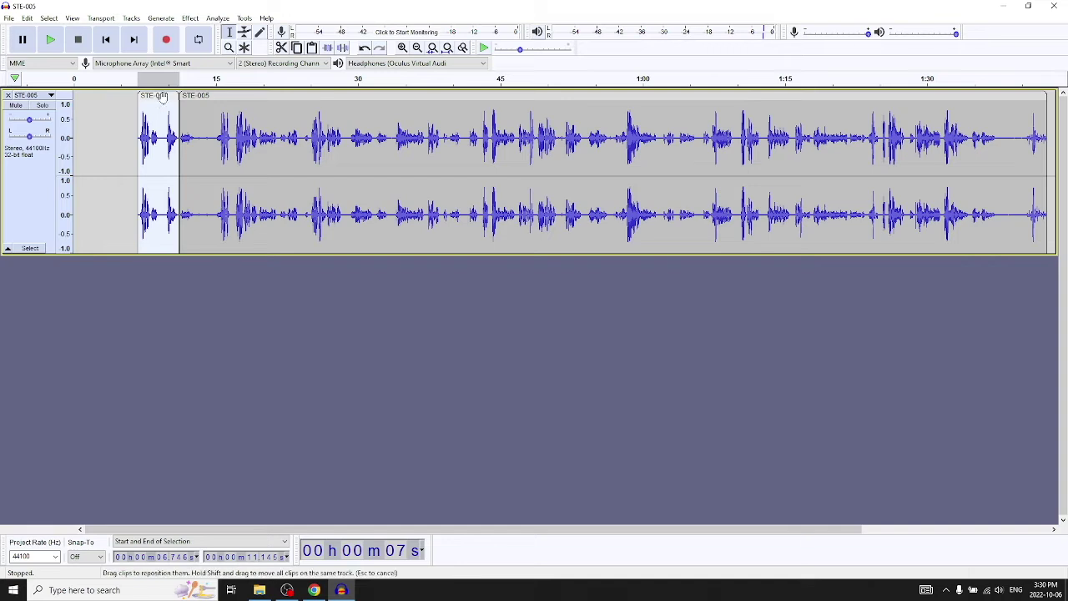
left_click(197, 269)
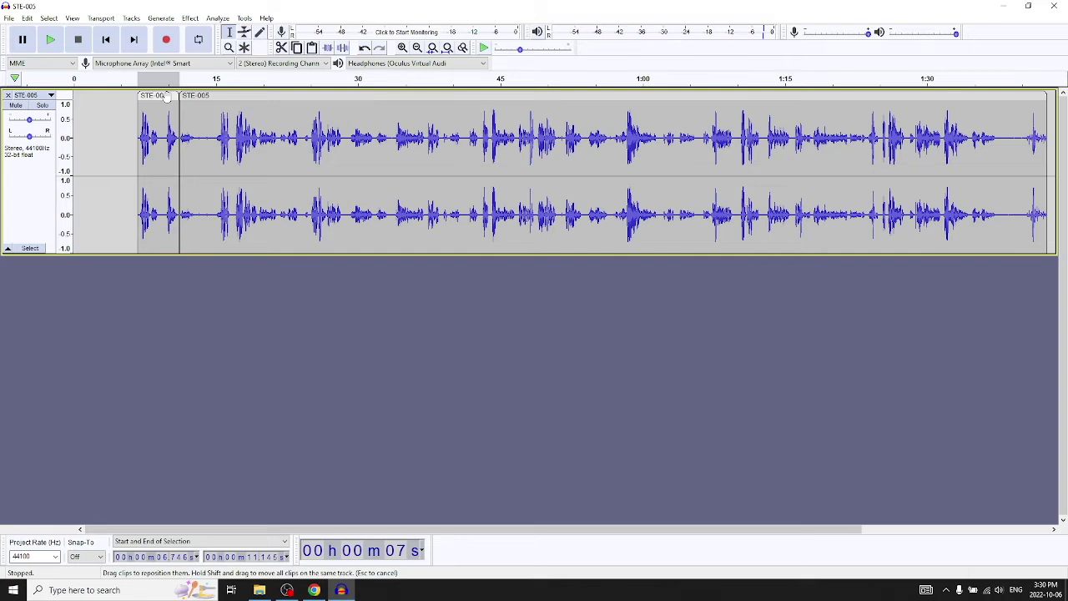
left_click_drag(166, 97, 104, 95)
left_click_drag(204, 97, 140, 97)
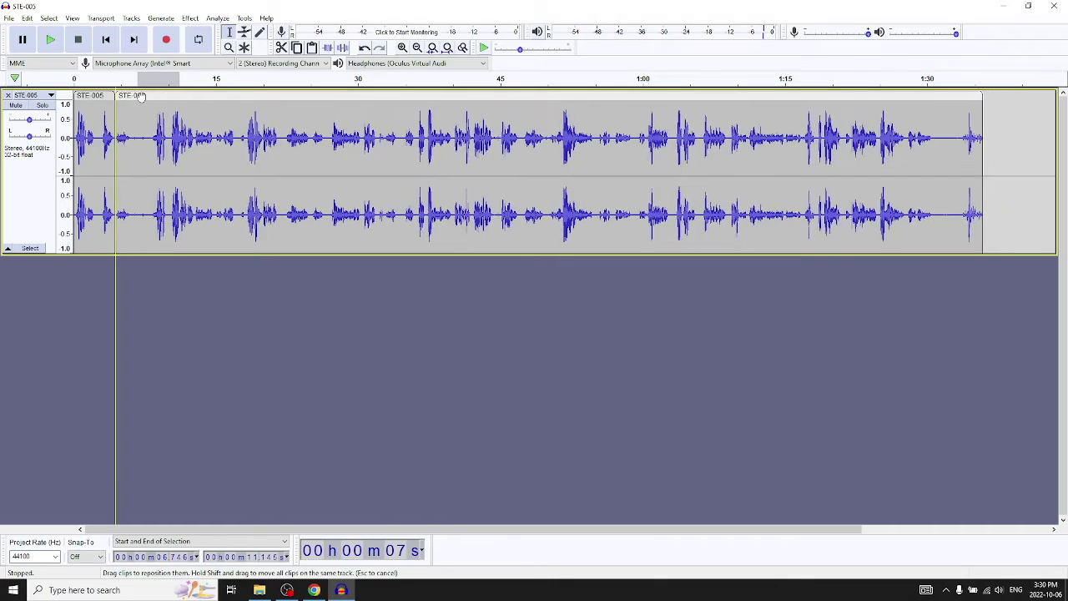
left_click(98, 97)
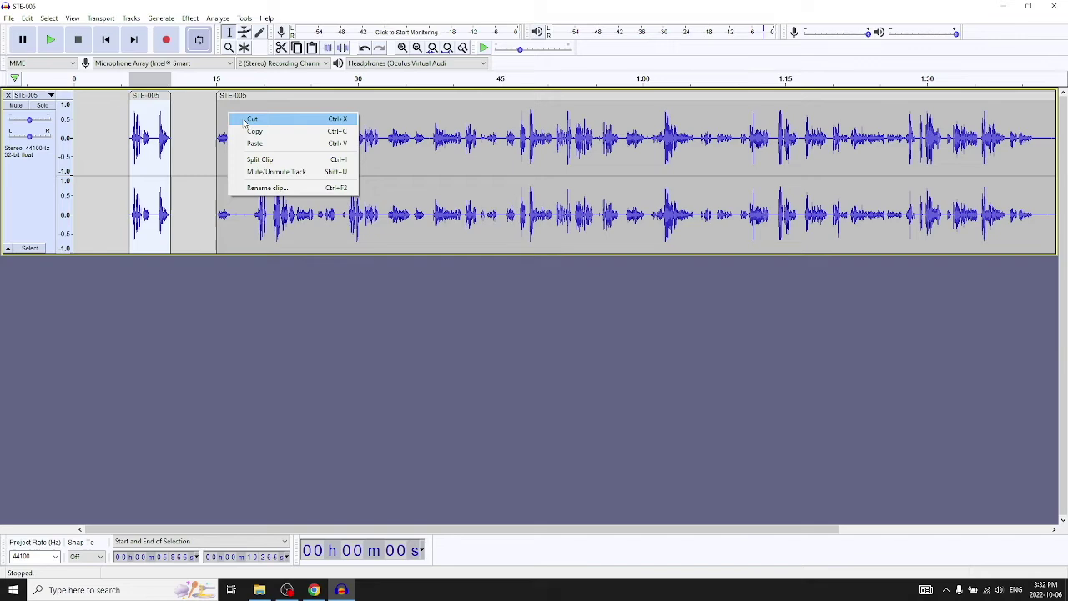
left_click(237, 115)
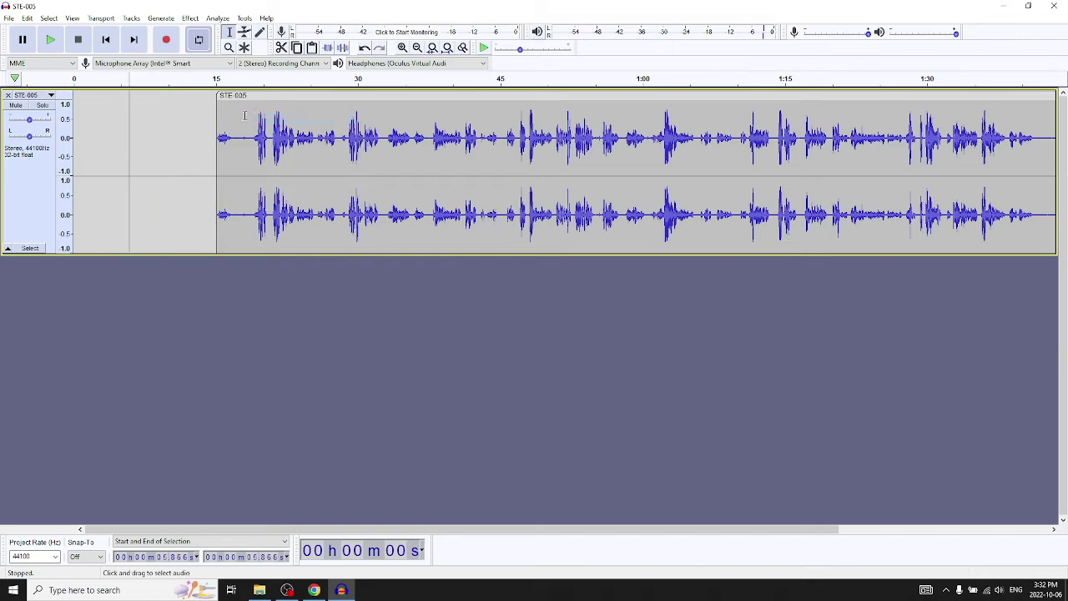
Move the main clip near the start, paste the short clip after its end, then cut it off again.
left_click_drag(244, 114, 119, 114)
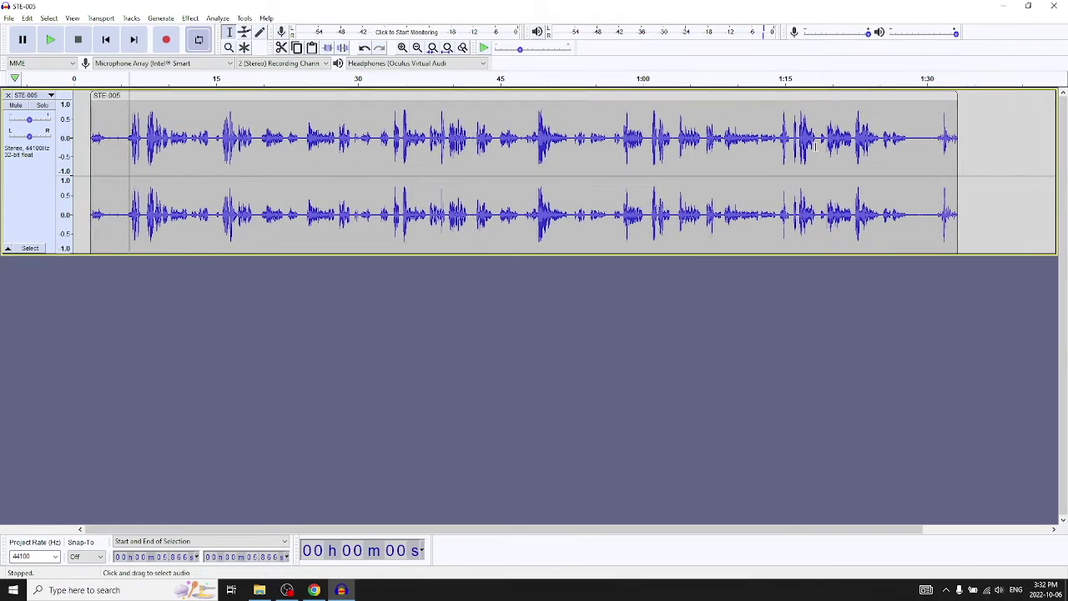
left_click(982, 121)
right_click(982, 123)
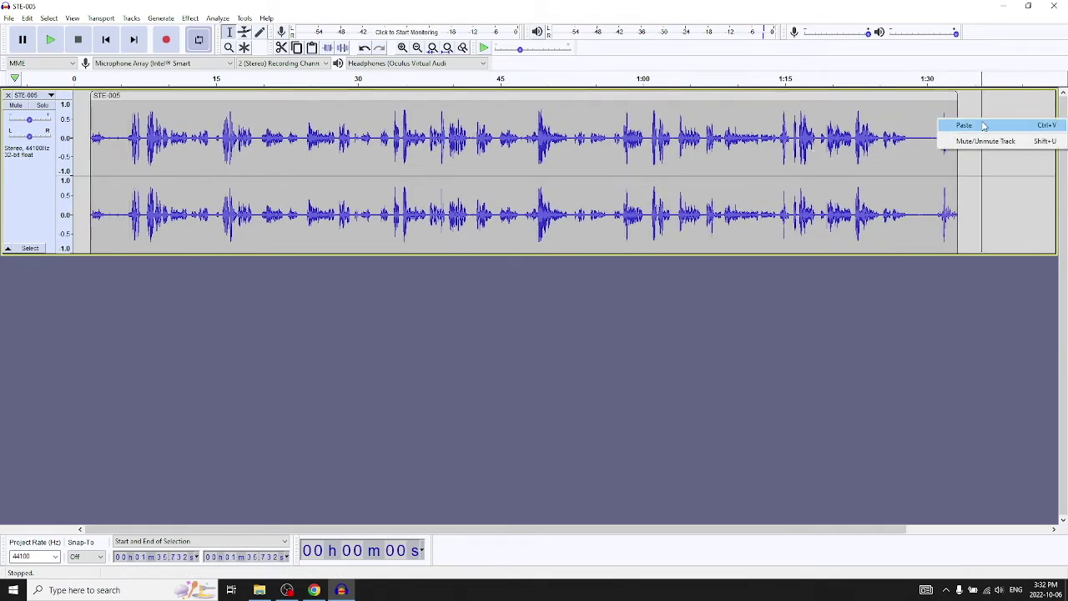
left_click(981, 126)
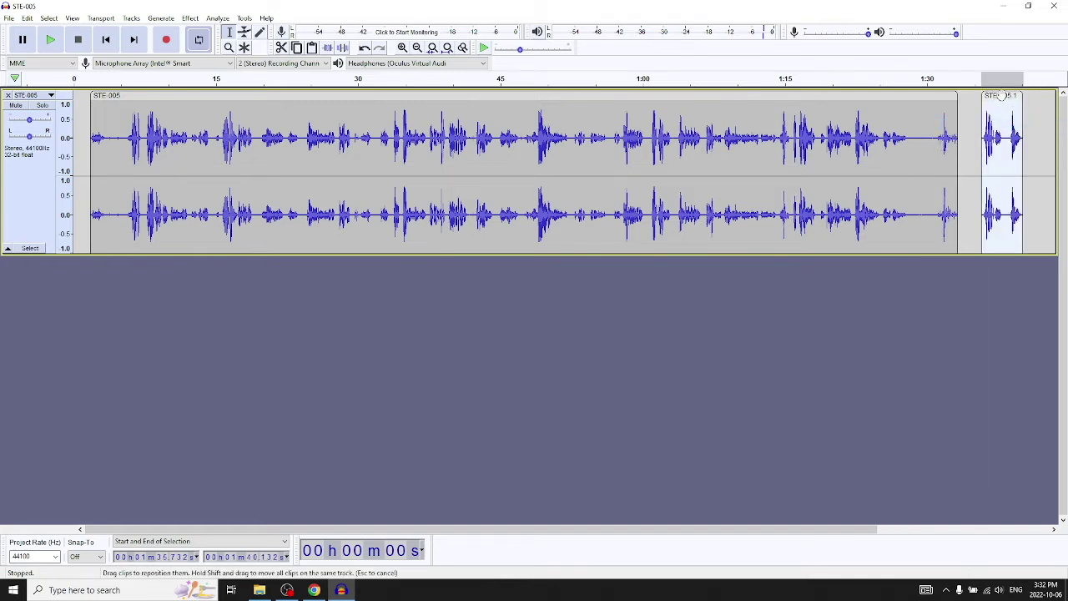
left_click_drag(1002, 95, 979, 125)
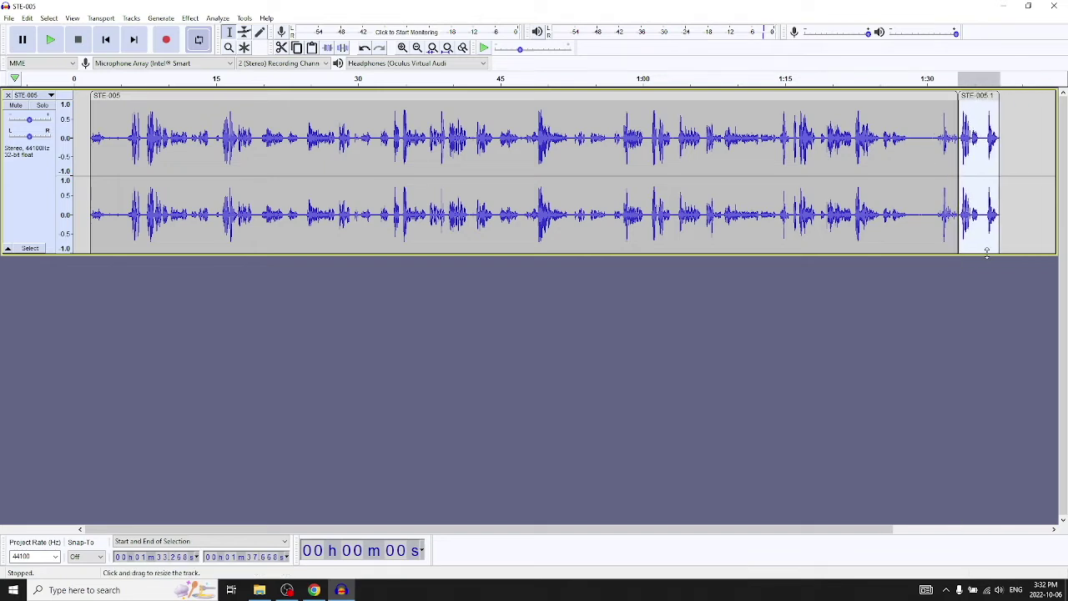
right_click(975, 106)
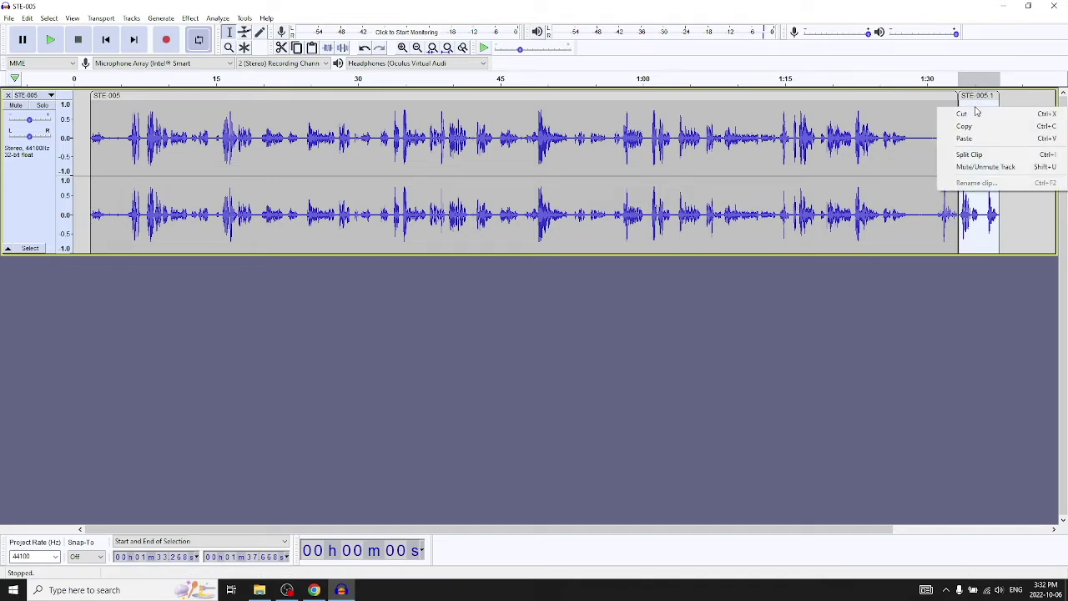
left_click(981, 119)
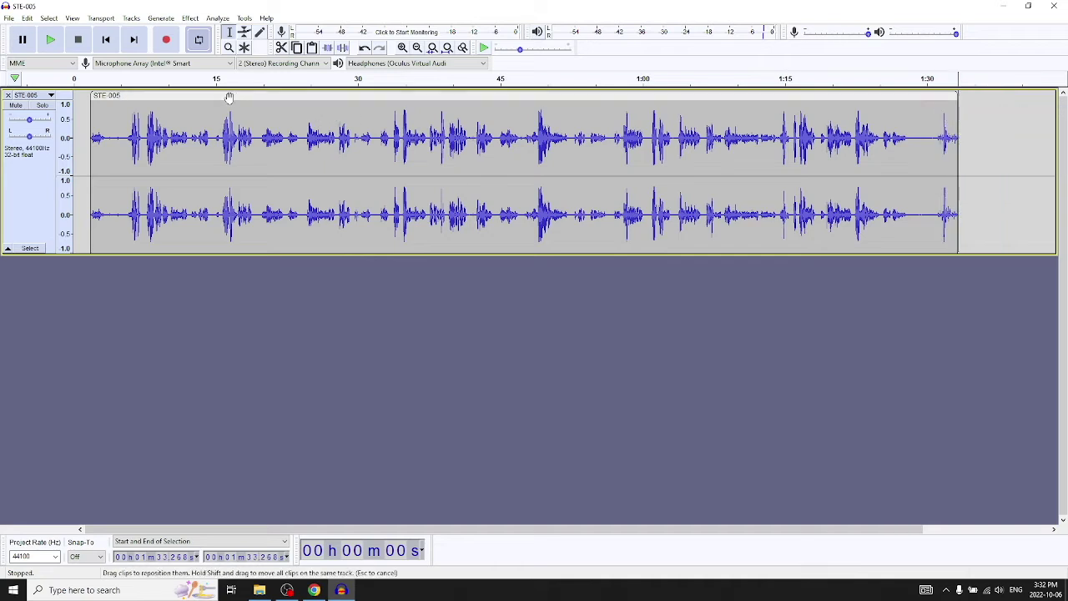
Try pasting the short clip at the track start and dismiss the not-enough-room warning.
right_click(84, 114)
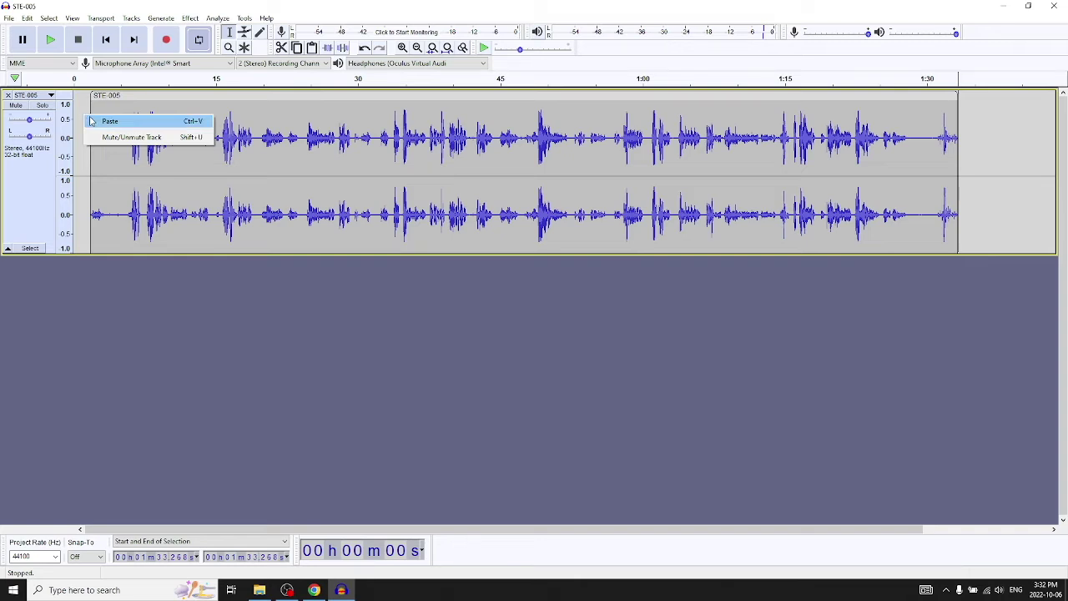
left_click(92, 121)
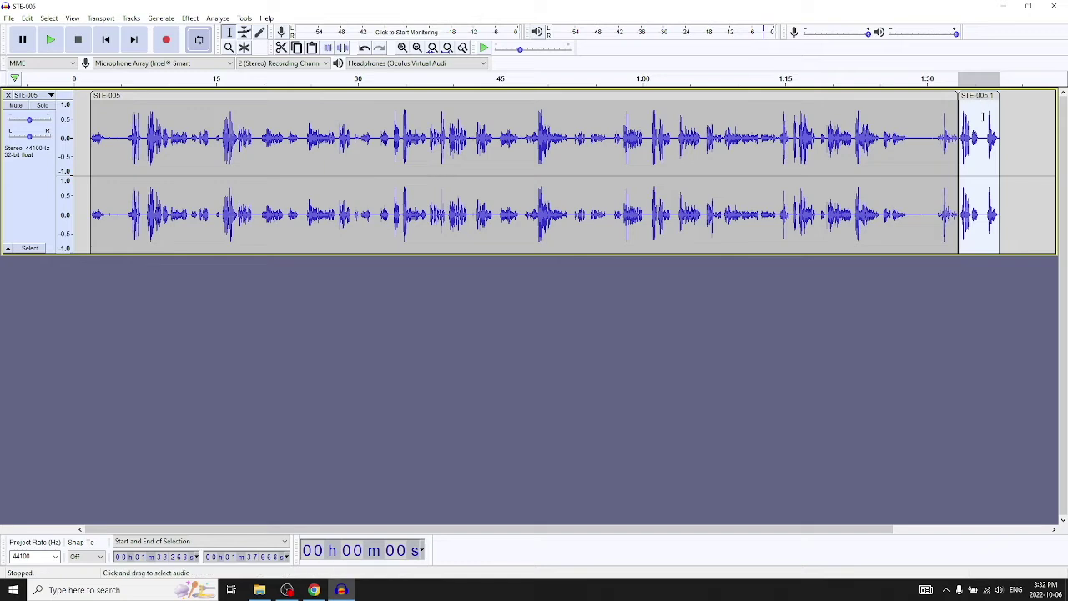
right_click(985, 122)
left_click(985, 123)
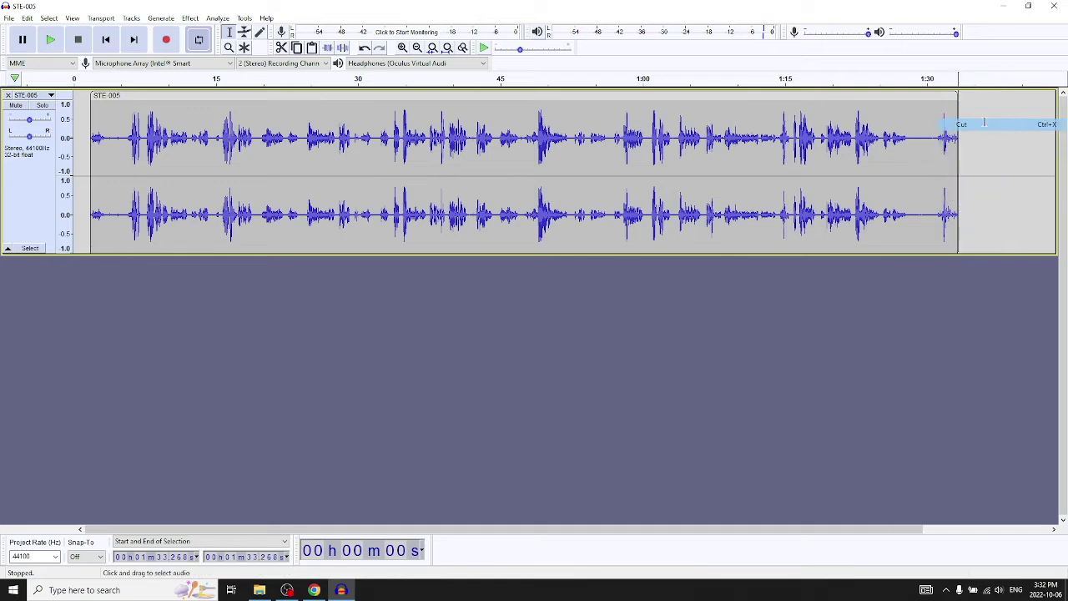
left_click(78, 116)
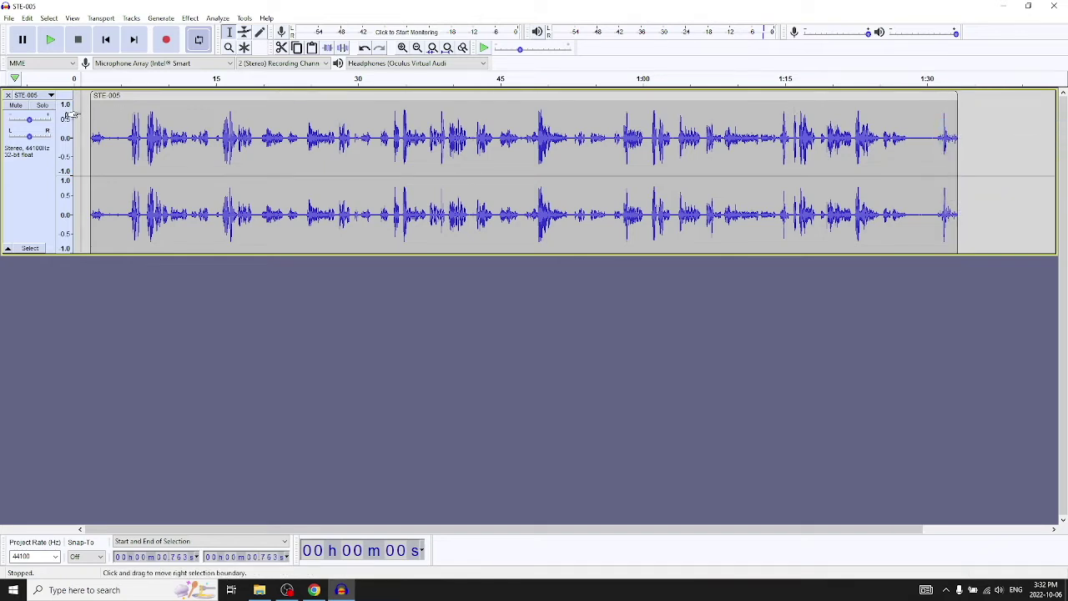
right_click(81, 105)
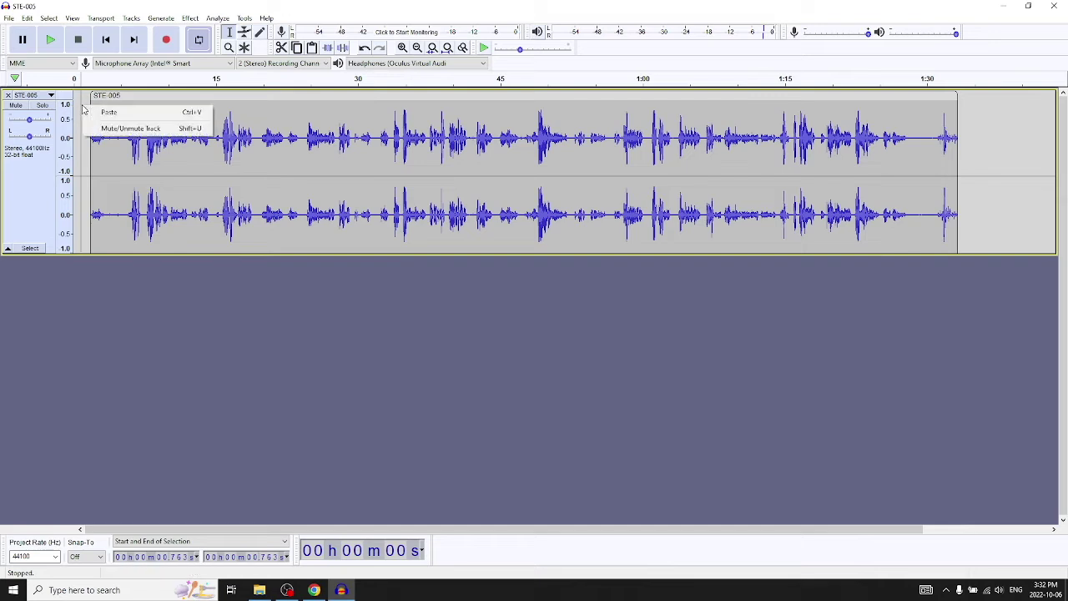
left_click(107, 110)
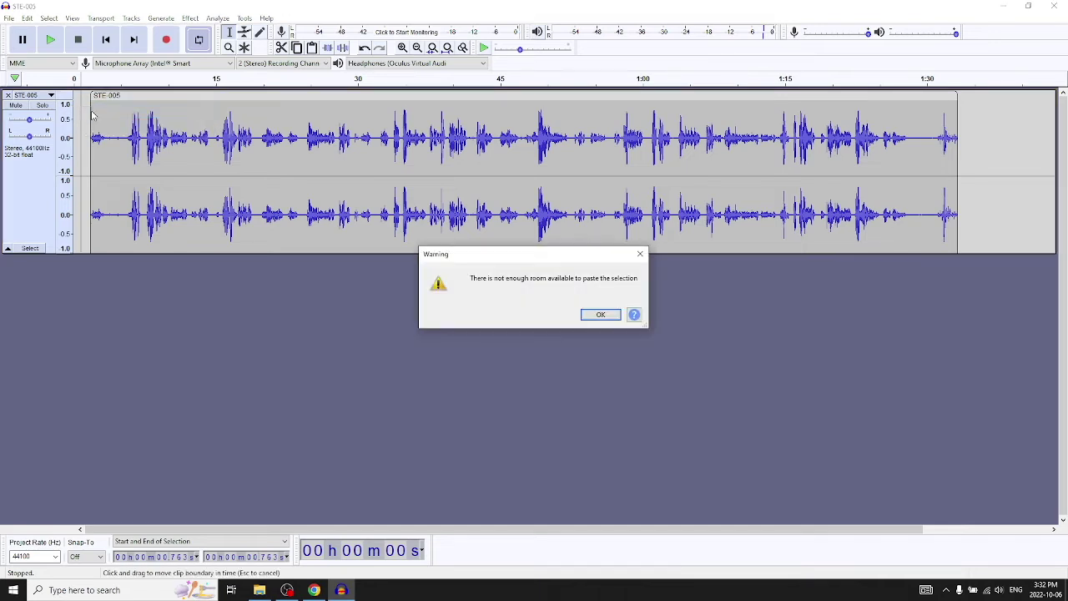
left_click(600, 314)
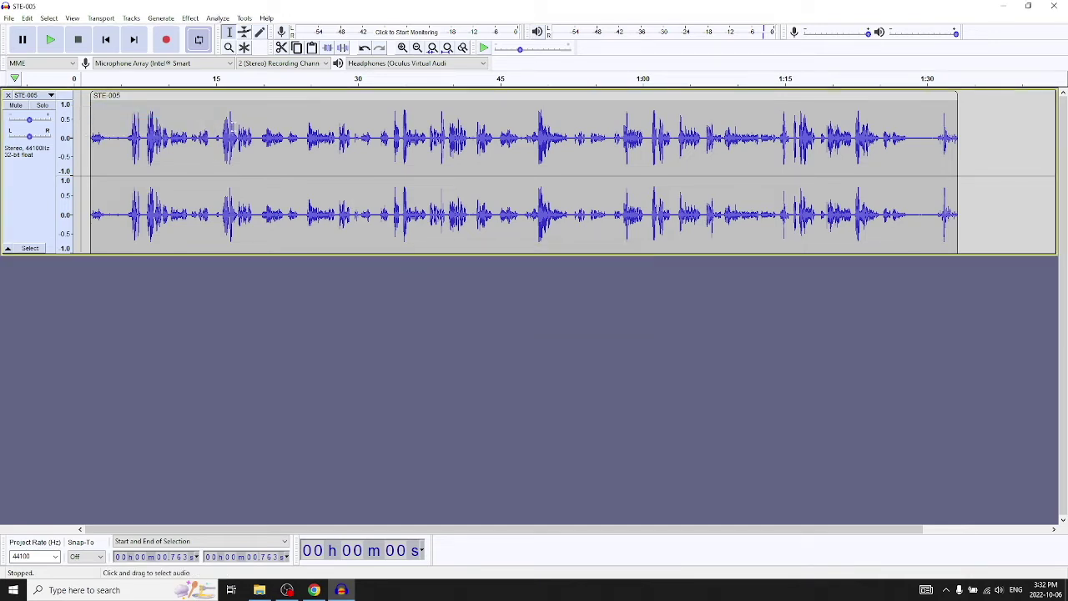
Shift the main clip right, paste the short clip at the track start, then cut it again.
left_click_drag(180, 97, 97, 97)
right_click(152, 107)
left_click(177, 109)
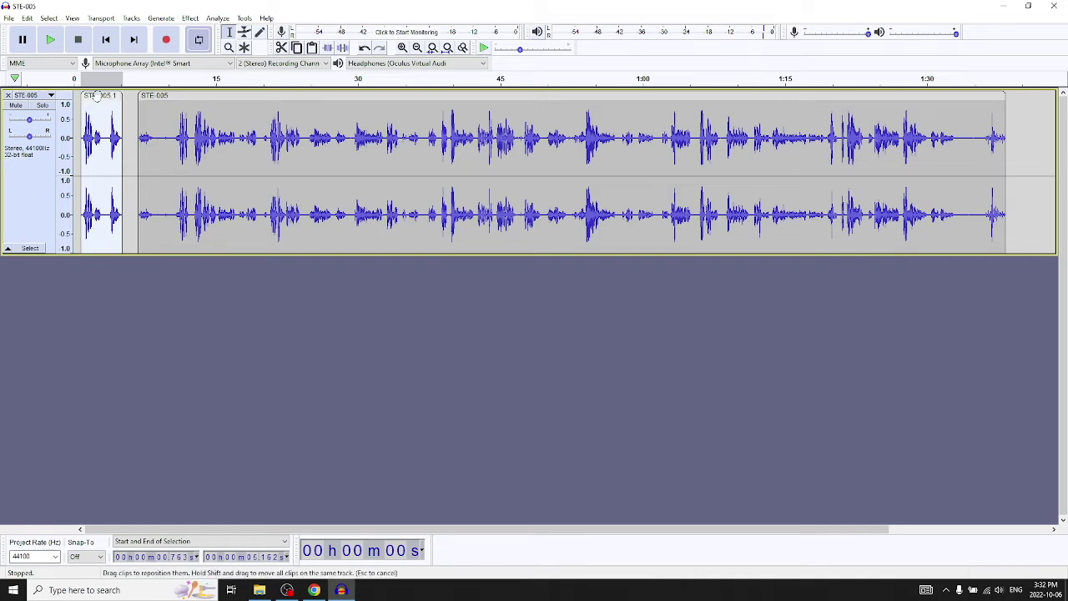
left_click(133, 156)
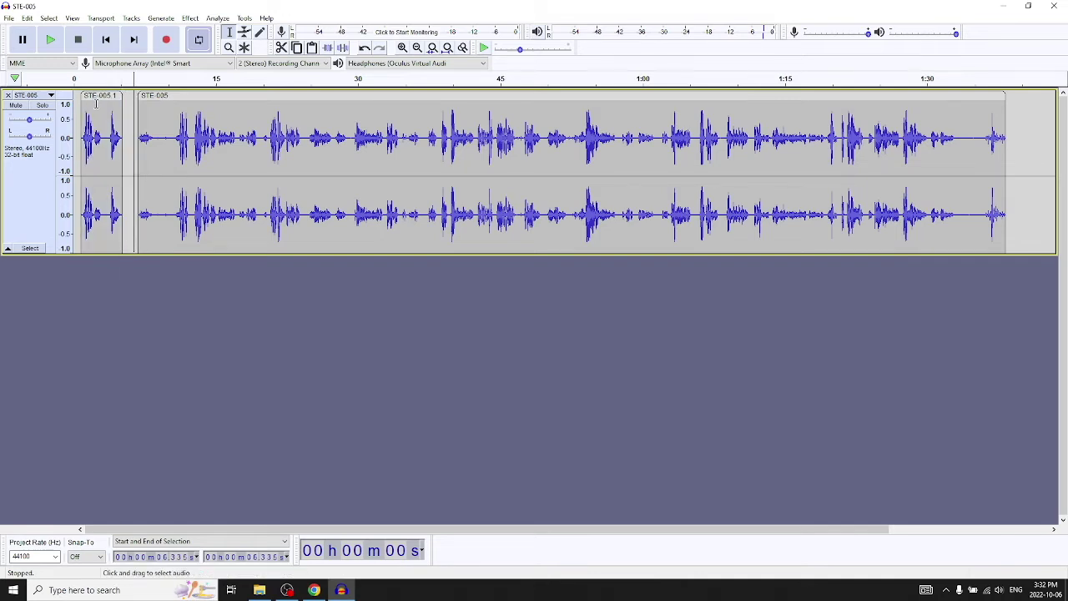
left_click(100, 97)
right_click(108, 121)
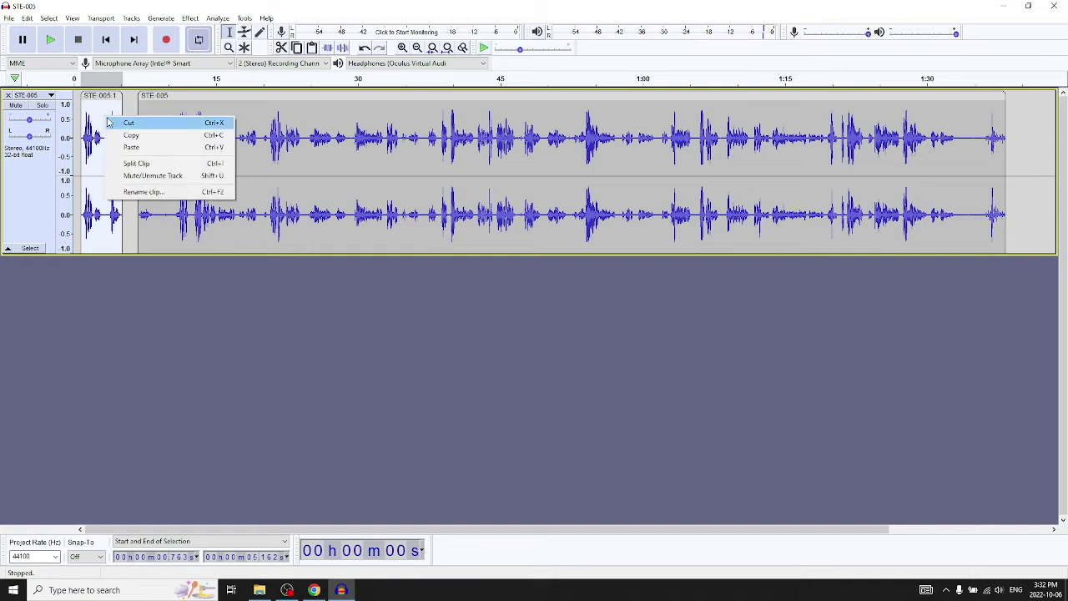
left_click(112, 123)
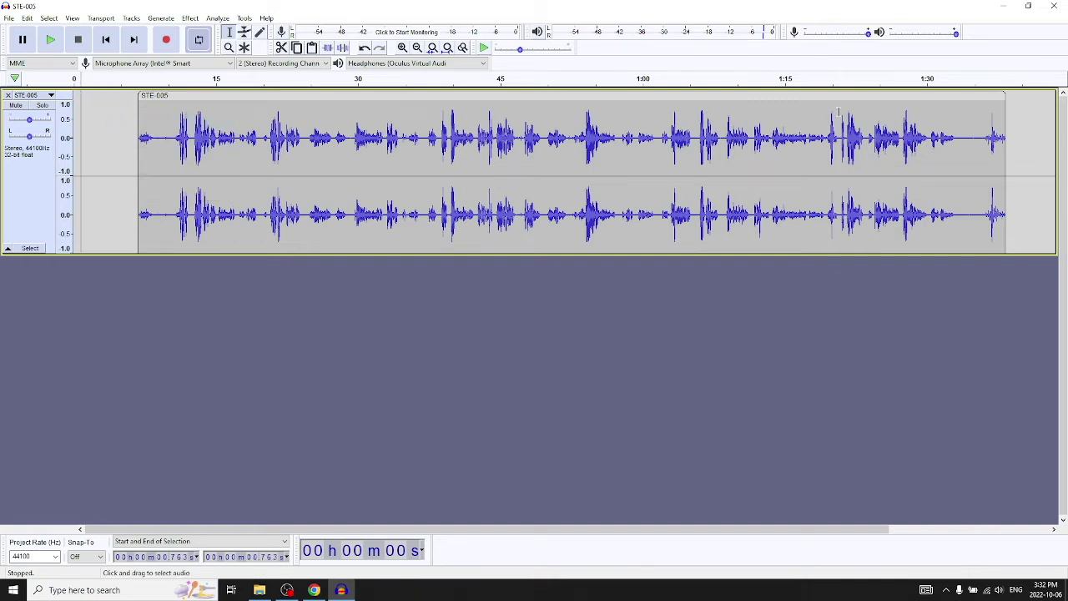
Move the main clip back to 0 and paste the short clip at 1:30, leaving a small gap.
left_click_drag(833, 98, 701, 96)
left_click(930, 117)
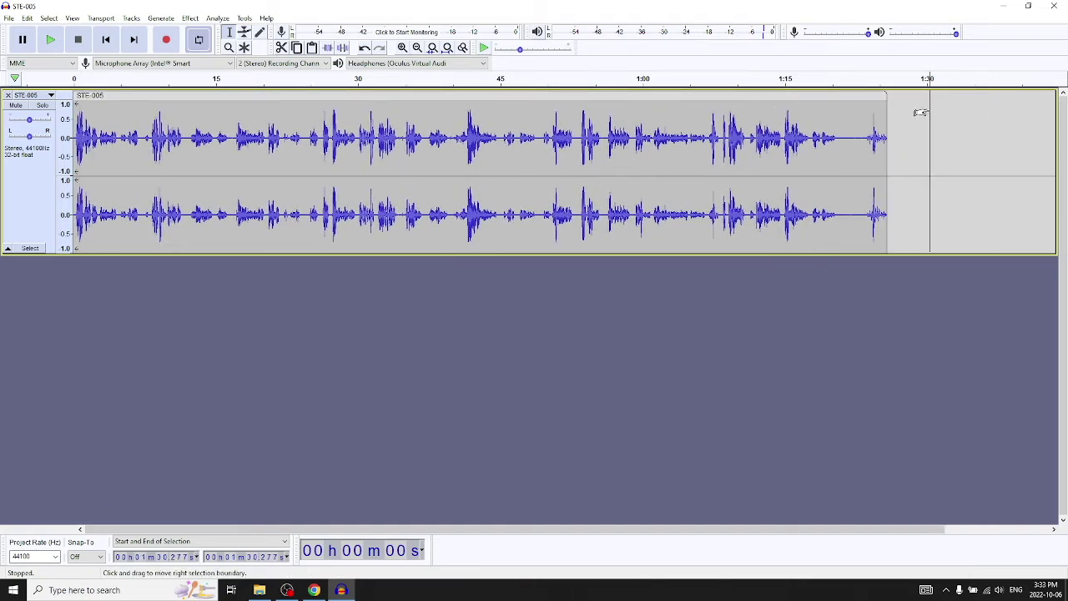
right_click(934, 113)
left_click(951, 116)
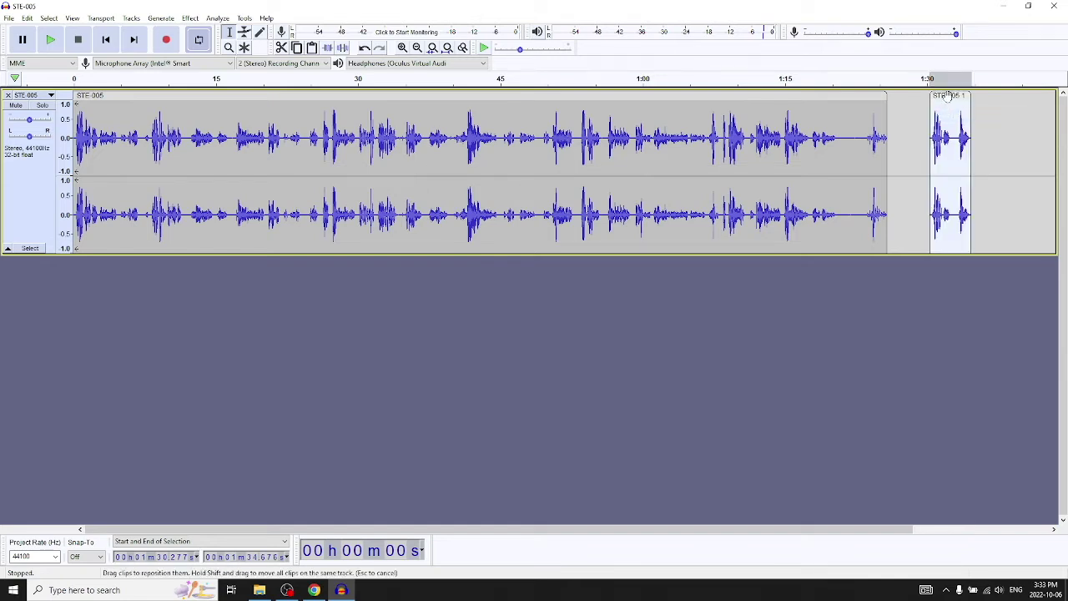
left_click_drag(946, 97, 925, 98)
left_click_drag(415, 100, 542, 109)
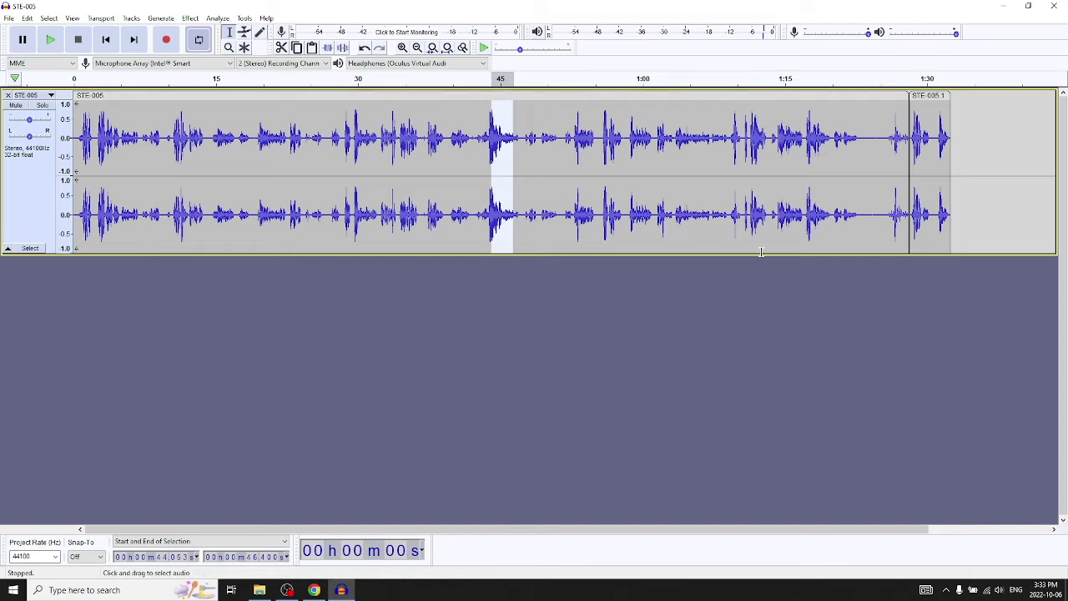
left_click(861, 322)
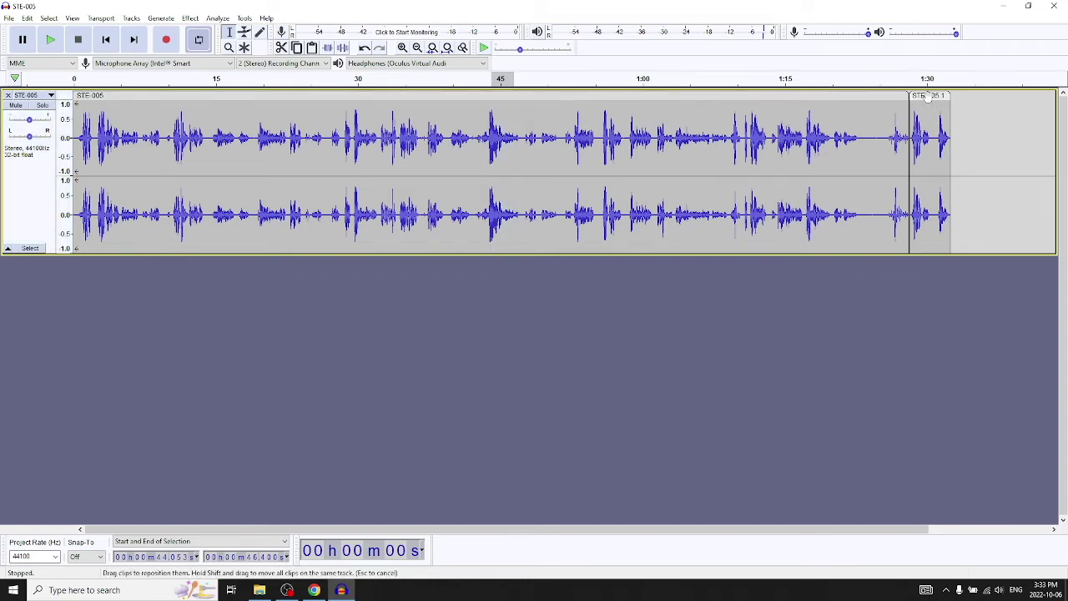
left_click_drag(926, 96, 939, 98)
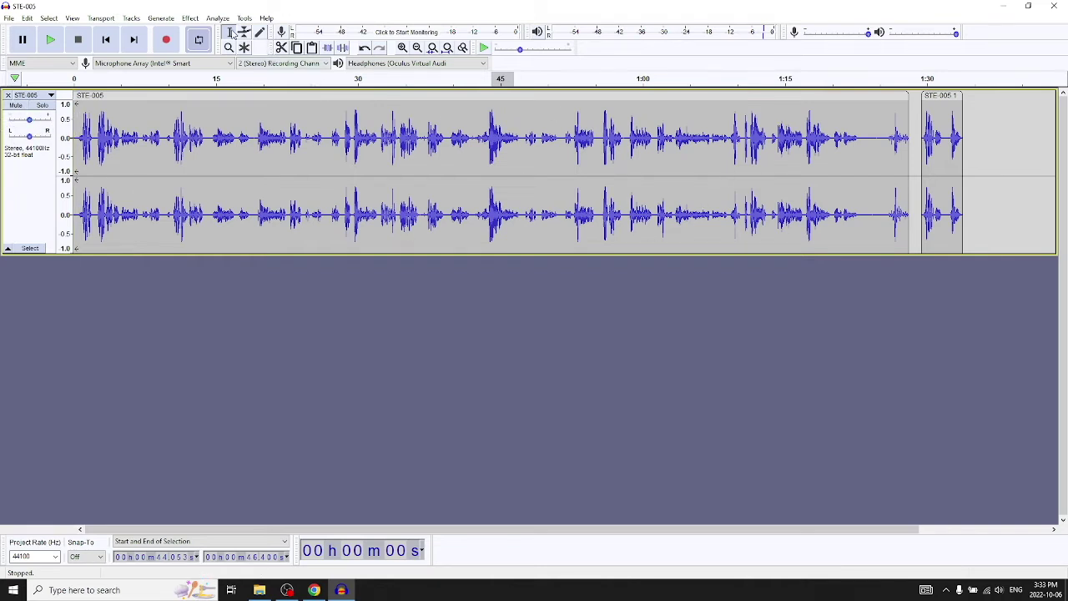
Look through the Effect menu twice without applying any effect.
left_click(191, 18)
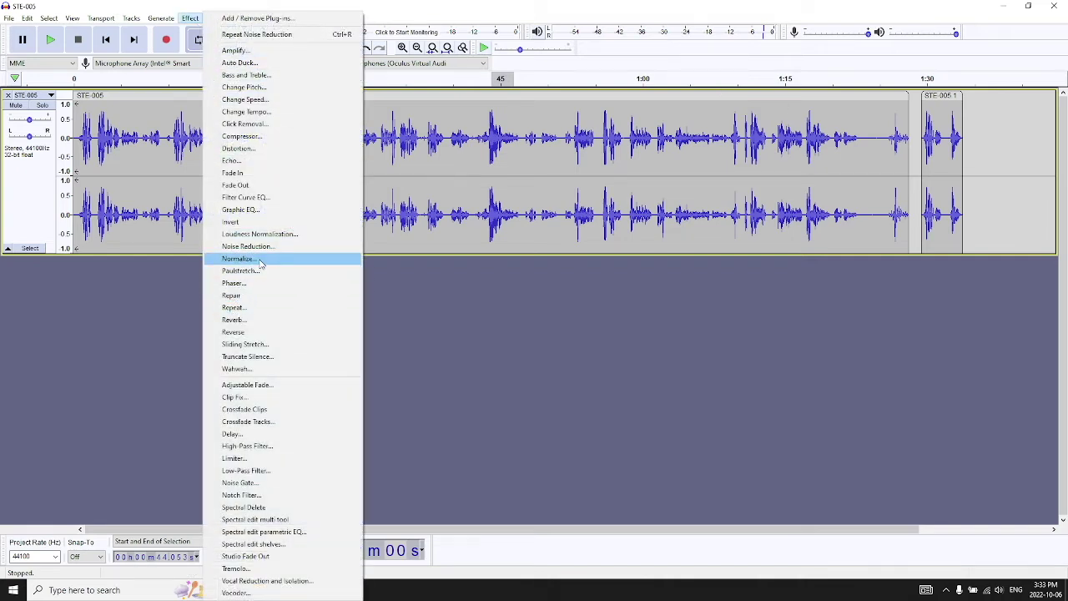
left_click(540, 331)
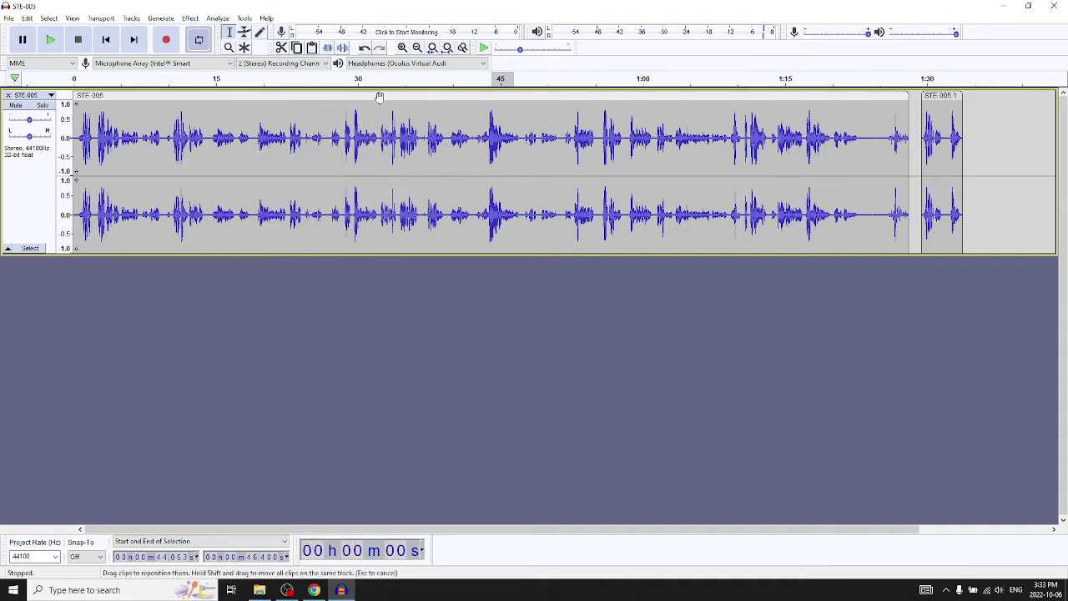
left_click(192, 19)
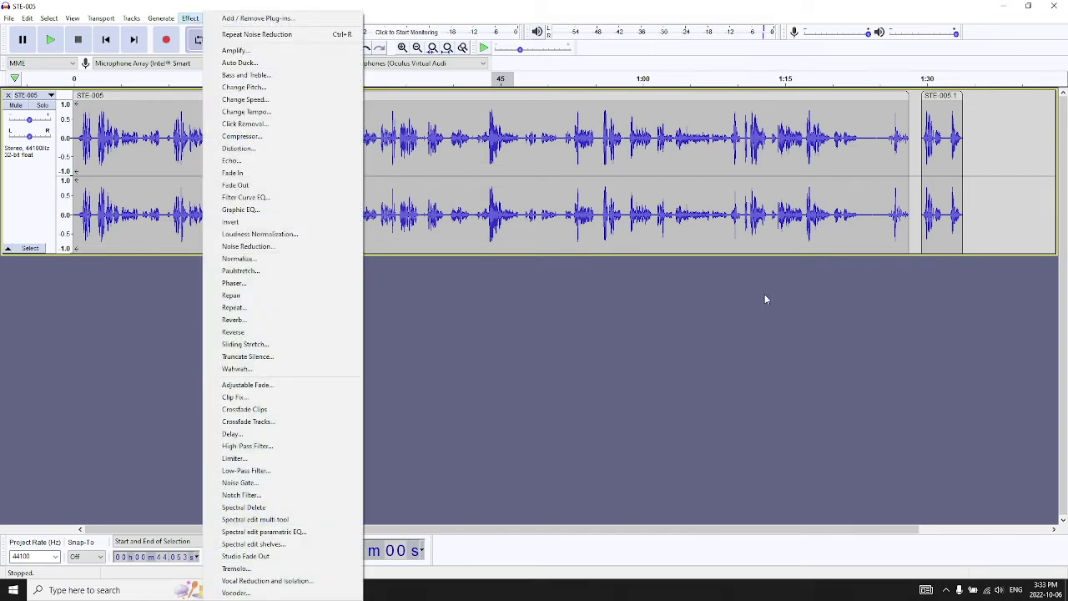
left_click(809, 308)
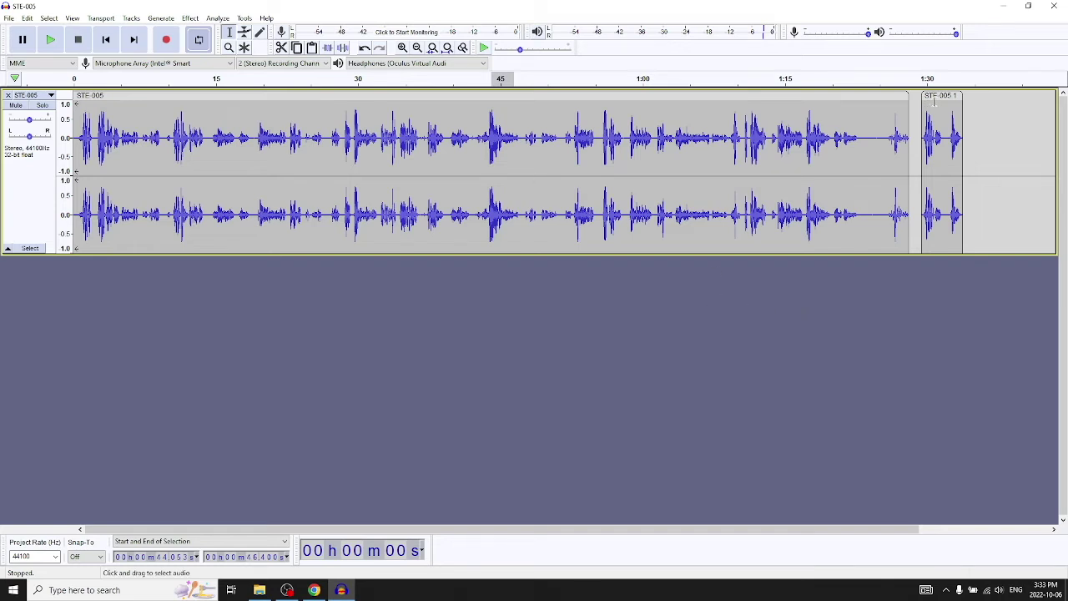
Drag the main clip against STE-005 1, then select the opening 1.936 seconds of audio.
left_click(155, 98)
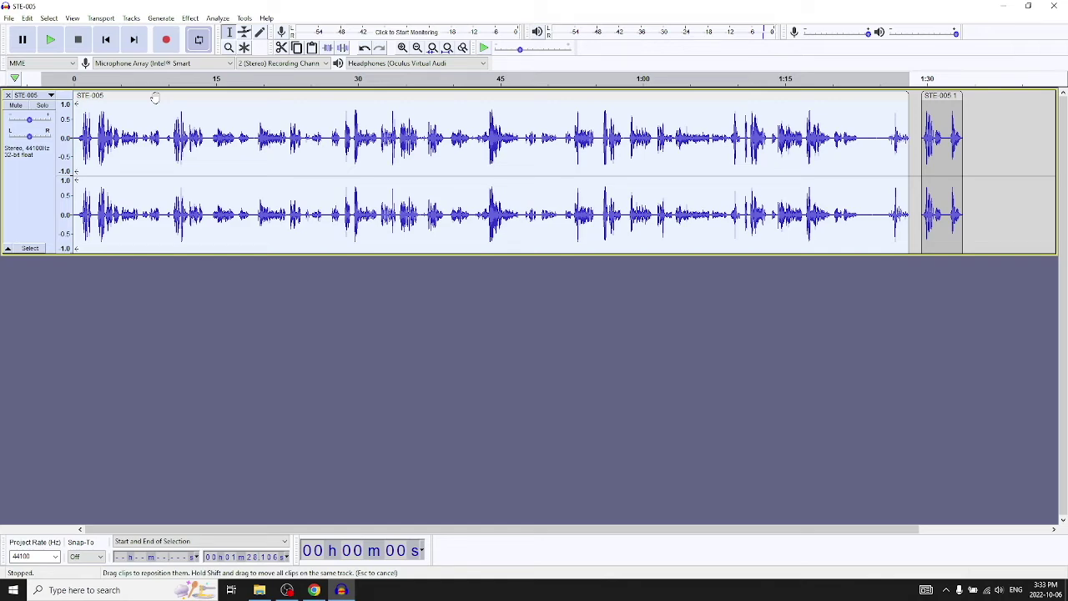
left_click(78, 123)
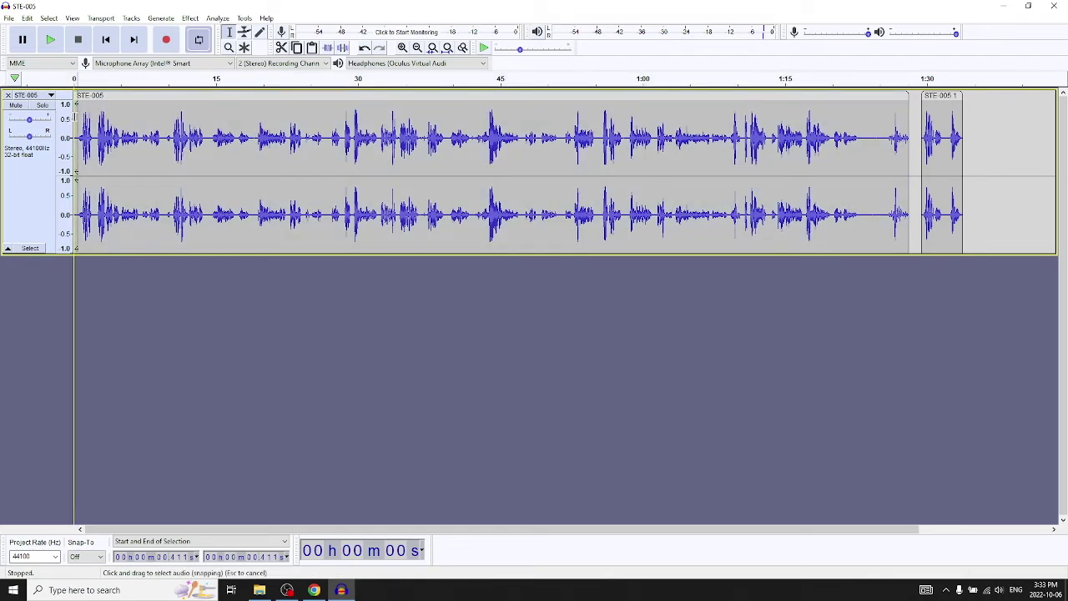
left_click_drag(111, 96, 95, 108)
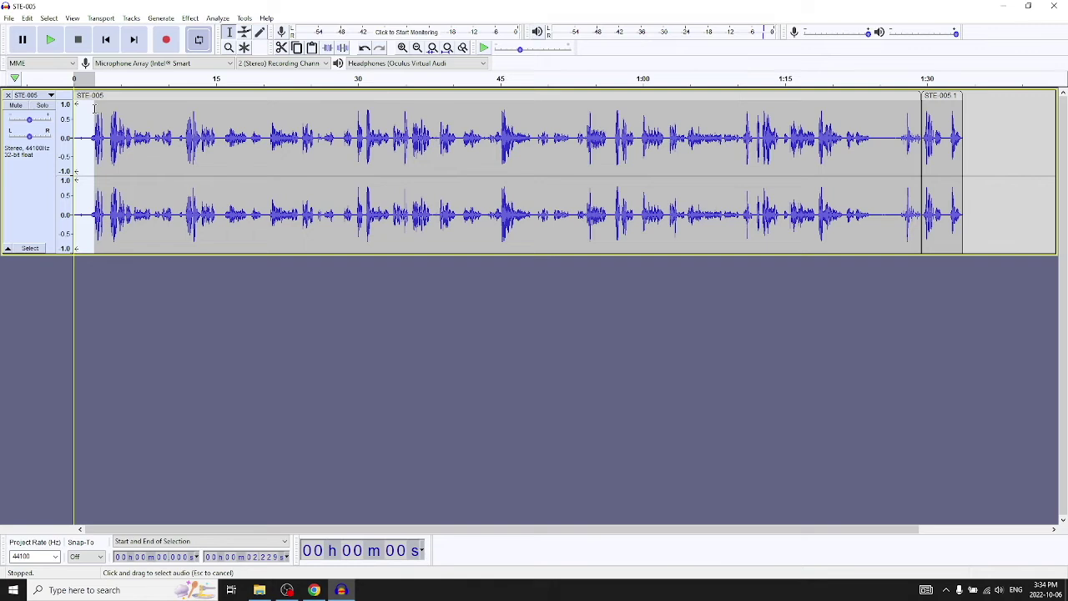
left_click_drag(94, 109, 94, 117)
left_click_drag(94, 117, 91, 123)
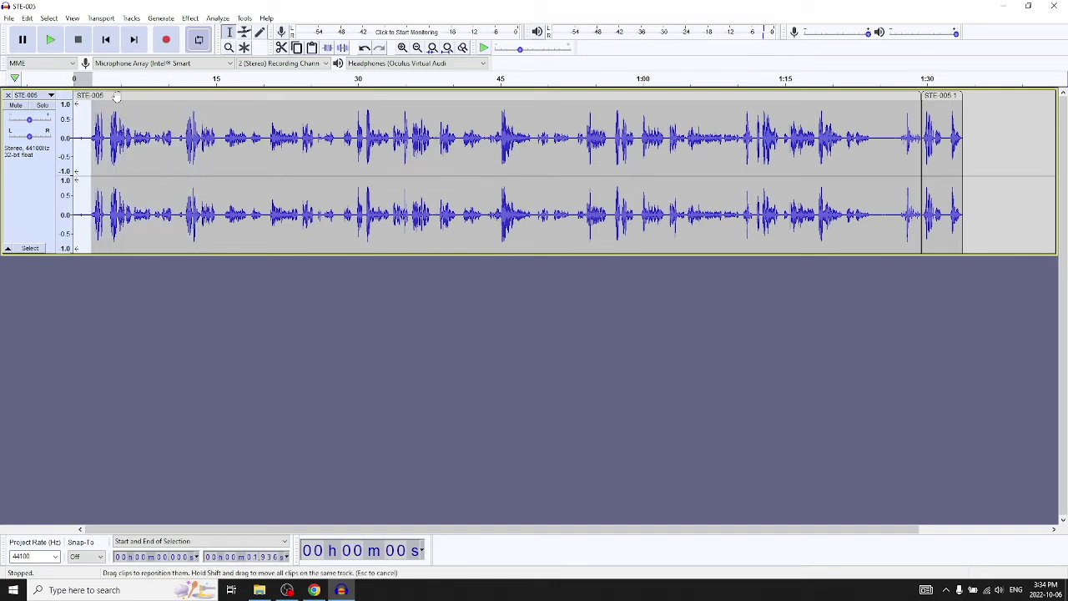
Apply Fade In to the opening 1.936 seconds and nudge STE-005 1 later to end near 1:35.
left_click(190, 19)
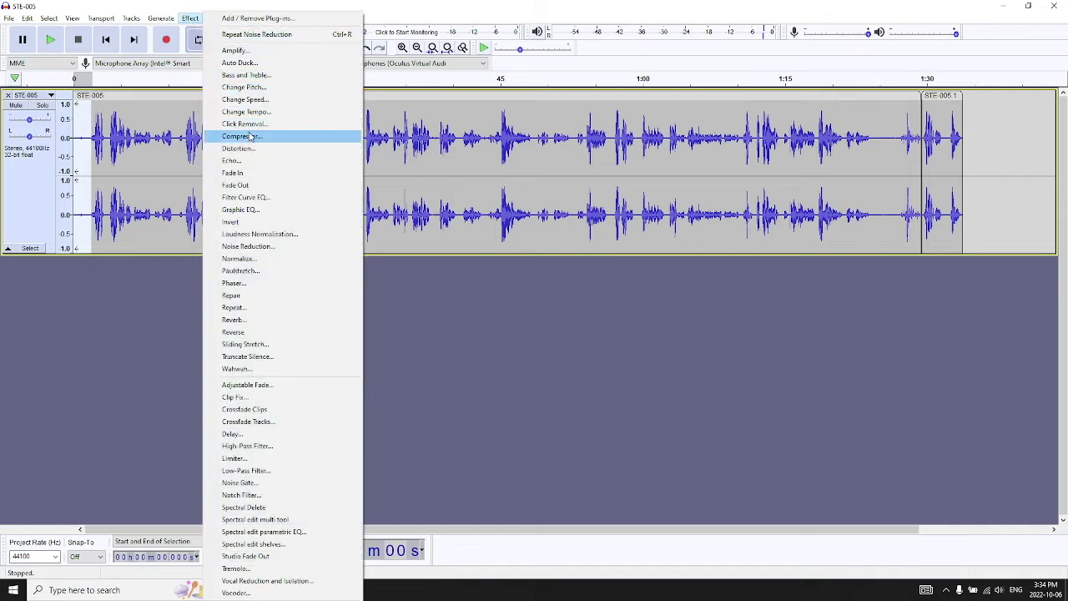
left_click(291, 173)
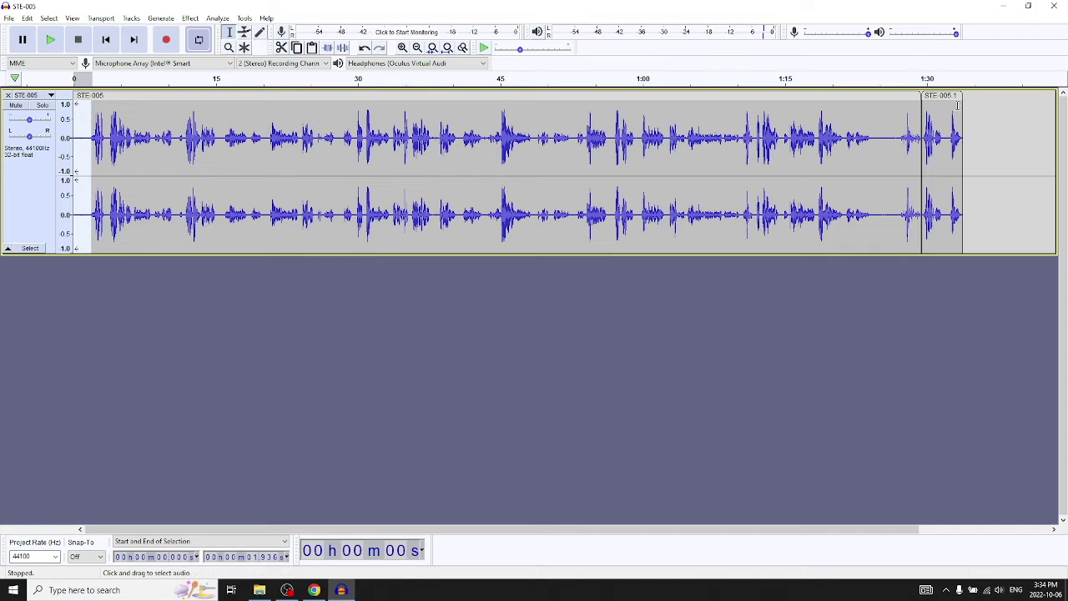
left_click_drag(941, 96, 956, 97)
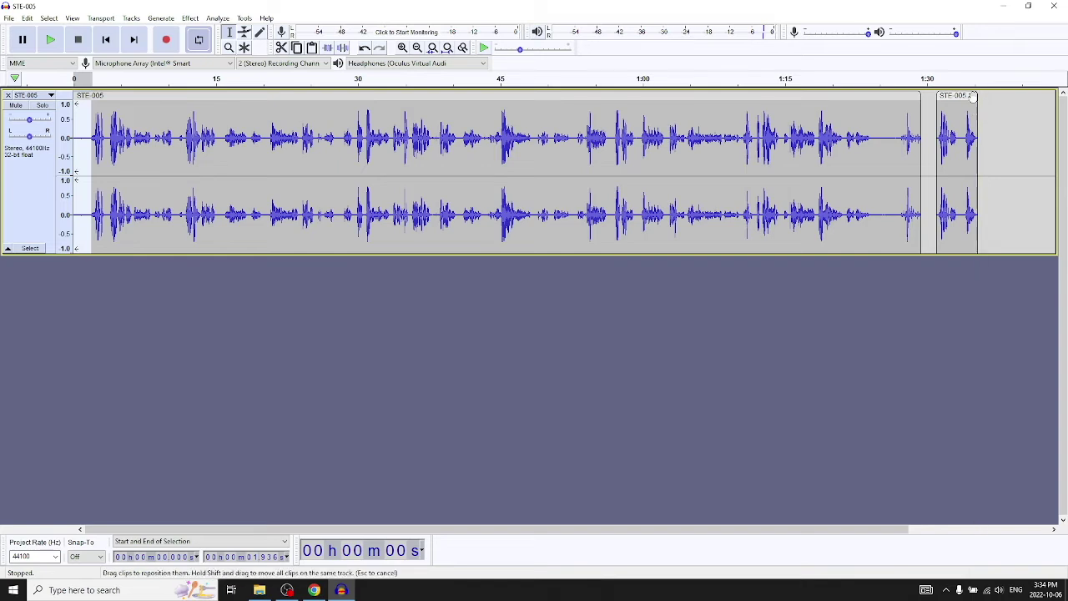
left_click_drag(970, 104, 976, 103)
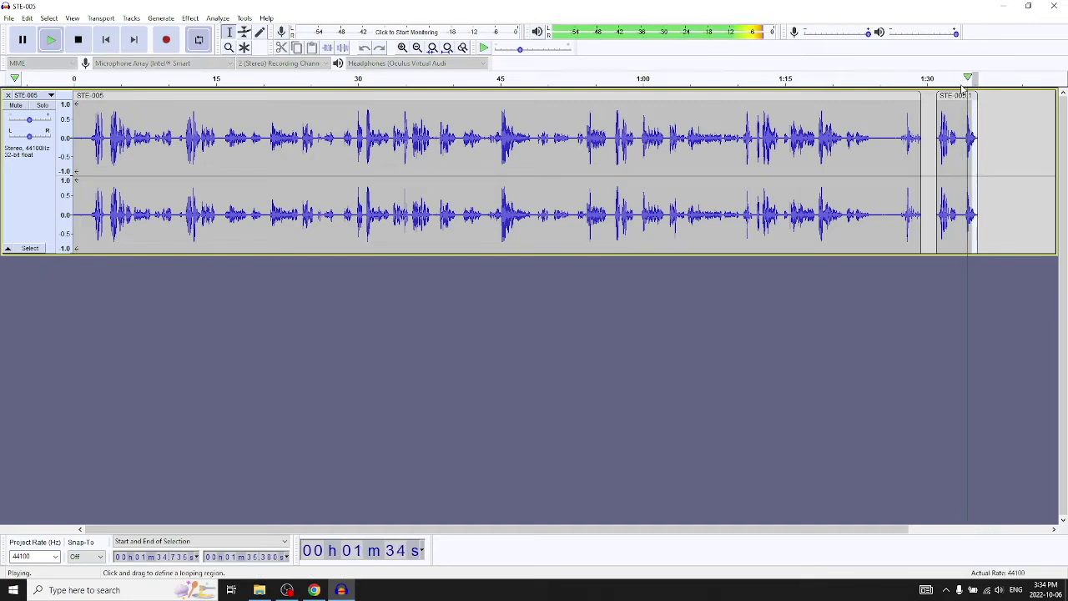
left_click(952, 307)
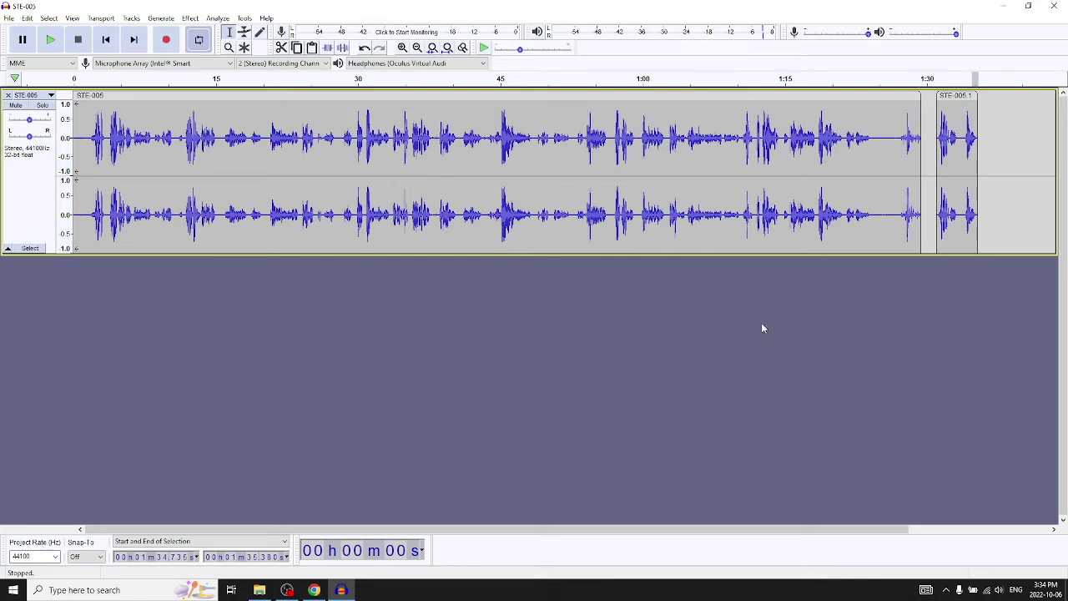
Save the project as the AUP3 file STE-005 on the Desktop, accepting the project-file warning.
left_click(8, 19)
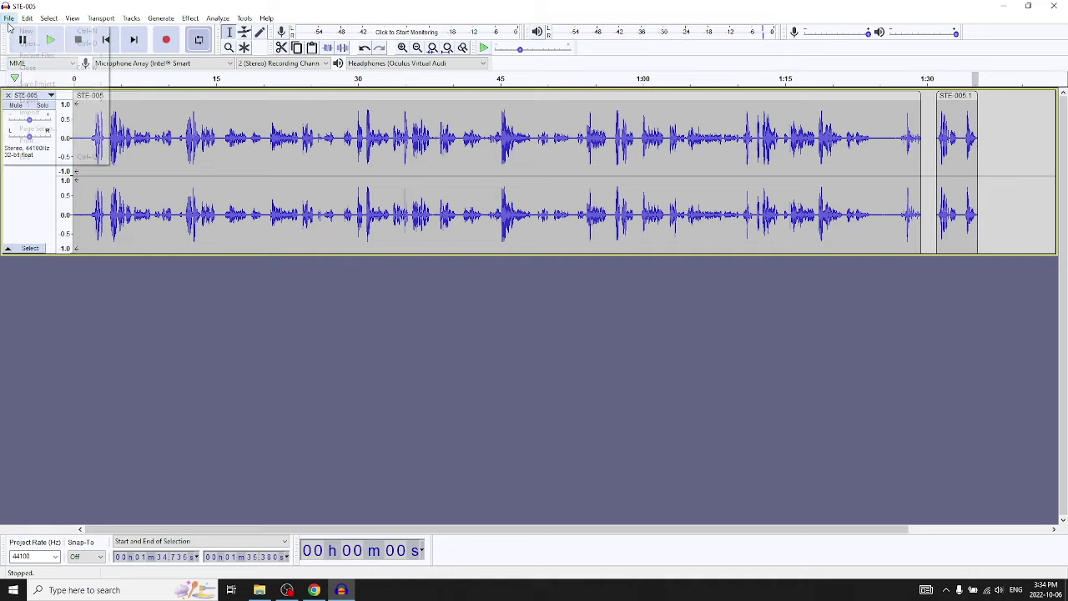
mouse_move(36, 101)
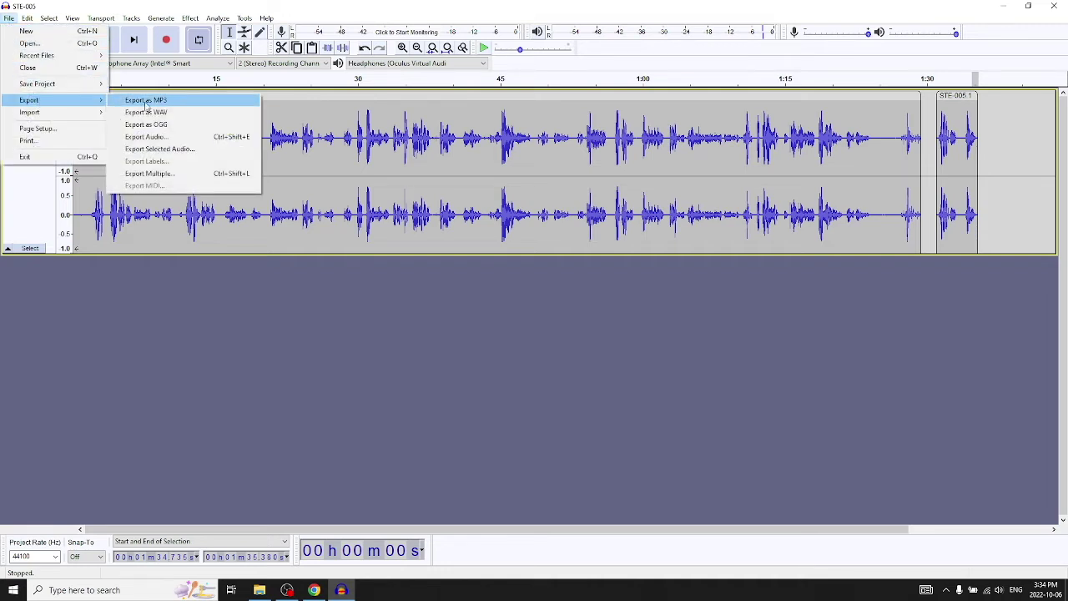
left_click(527, 354)
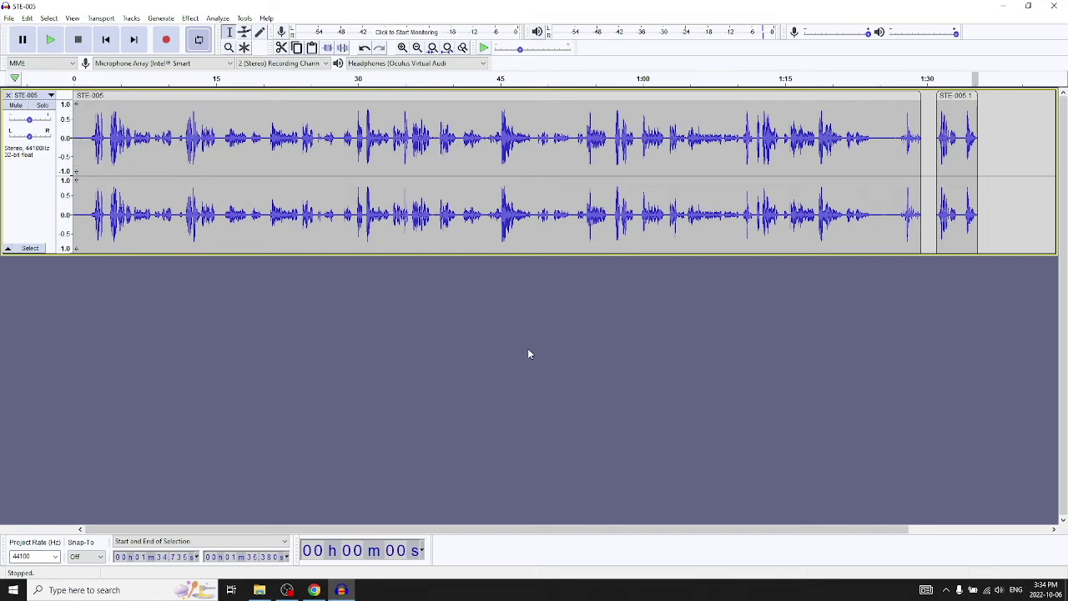
left_click(10, 19)
mouse_move(50, 83)
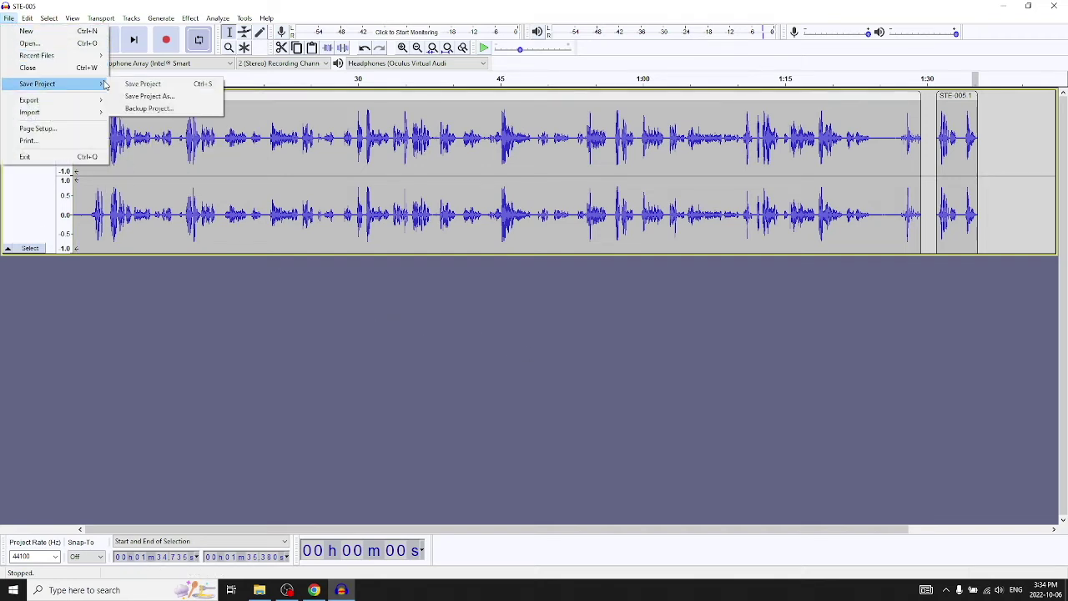
left_click(130, 86)
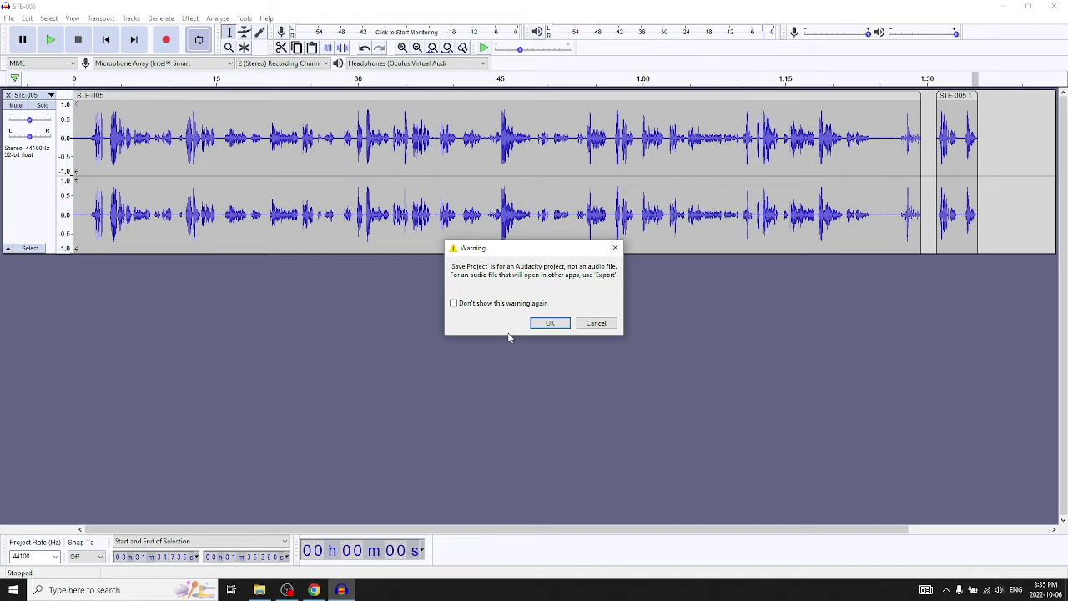
left_click(552, 323)
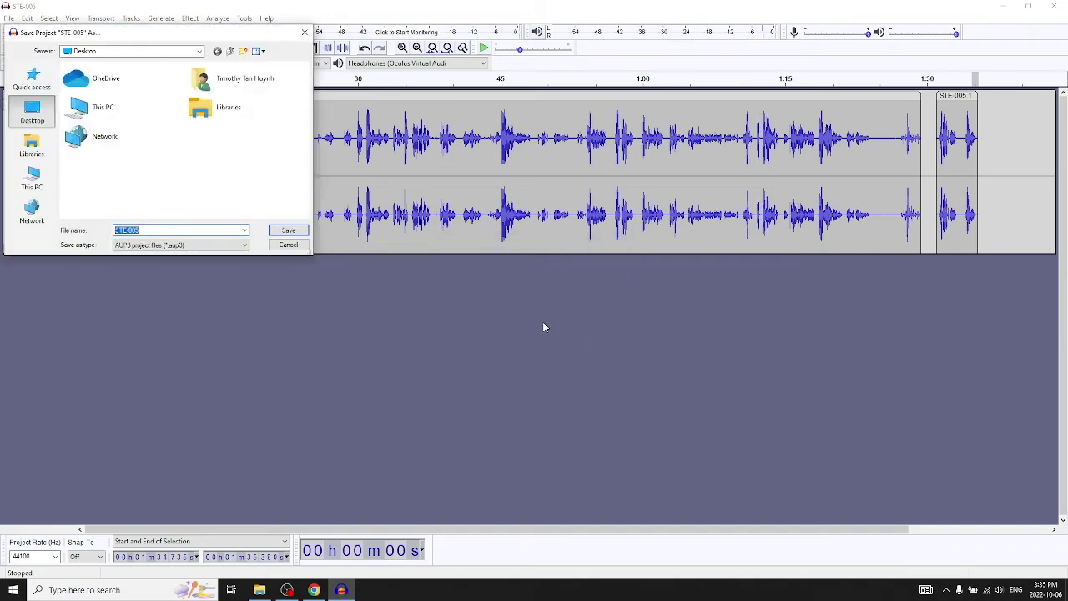
left_click(289, 231)
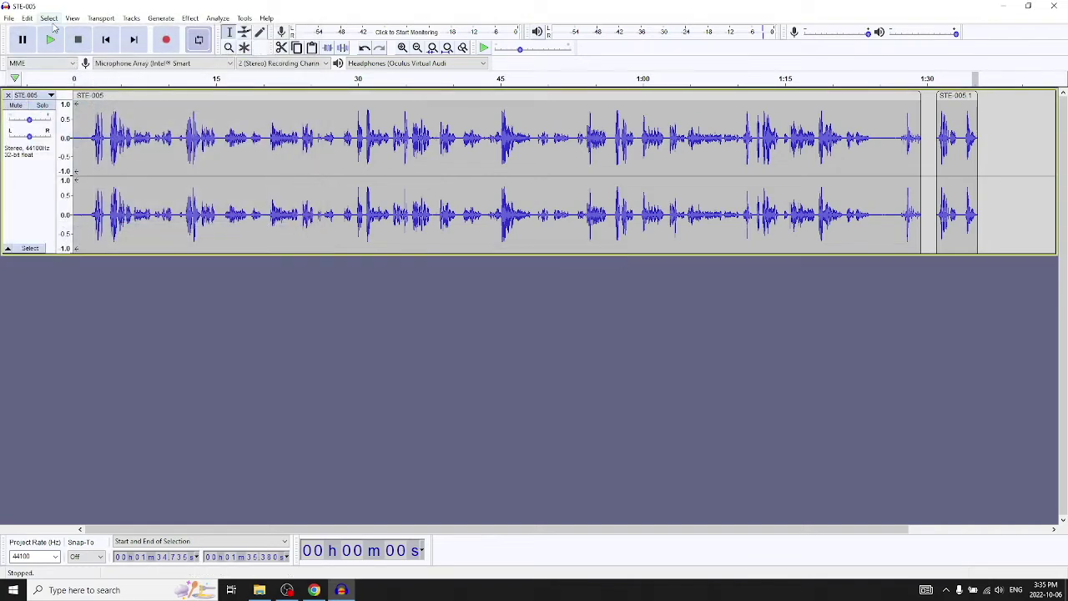
Export the recording to the Desktop as STE-005_edited MP3 with blank metadata tags.
left_click(8, 18)
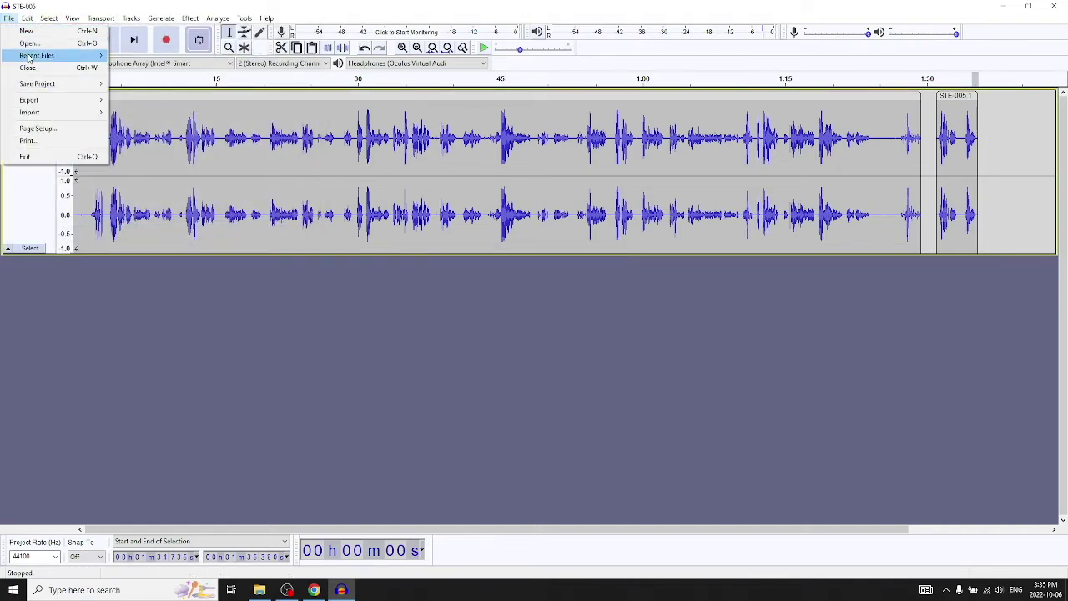
mouse_move(48, 100)
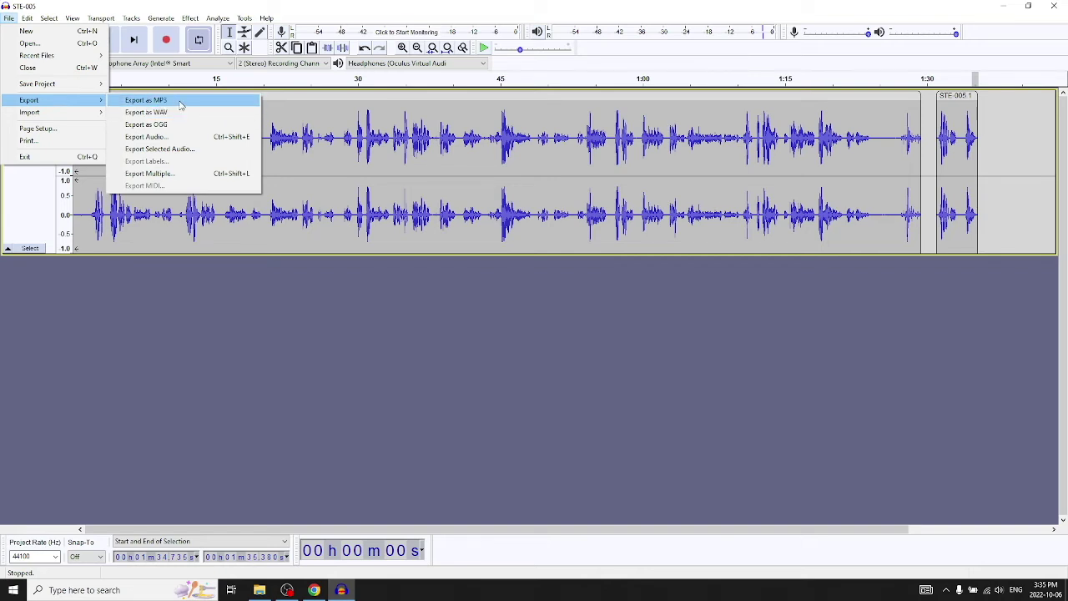
left_click(180, 101)
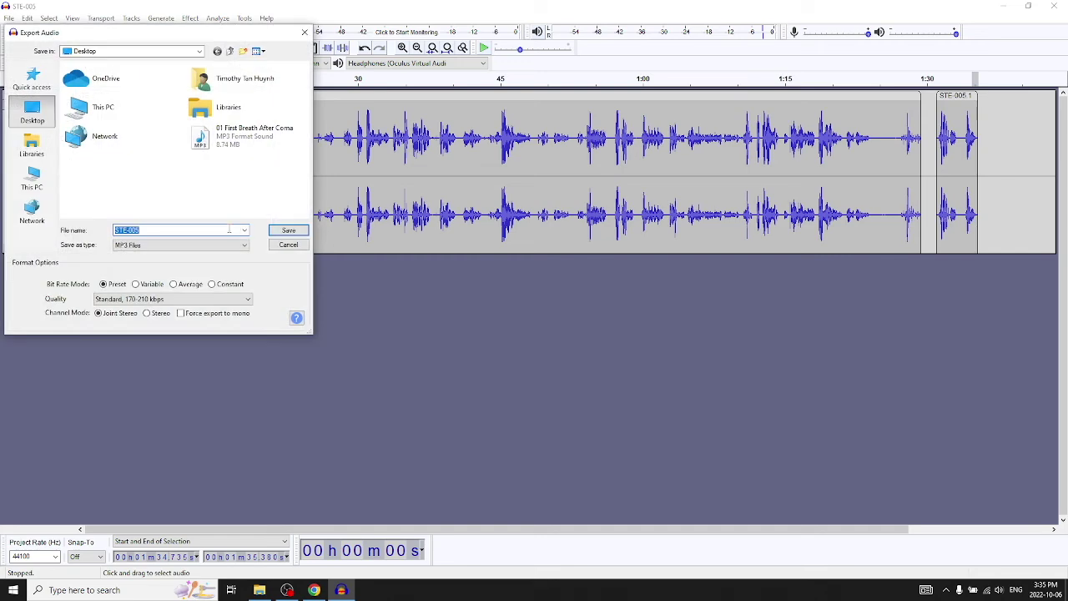
left_click(230, 230)
key("Return")
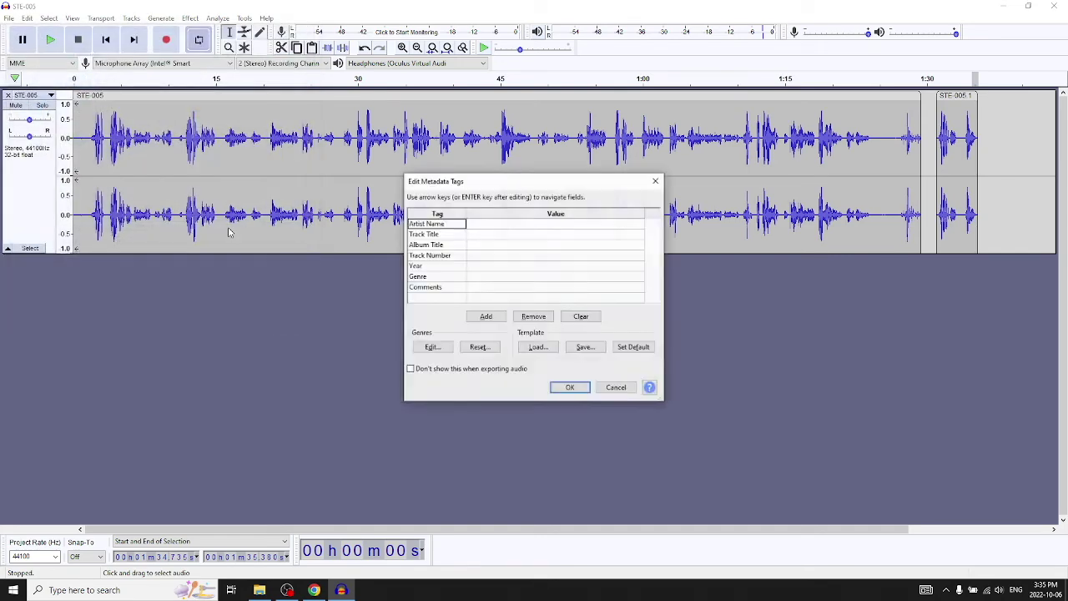
left_click(556, 389)
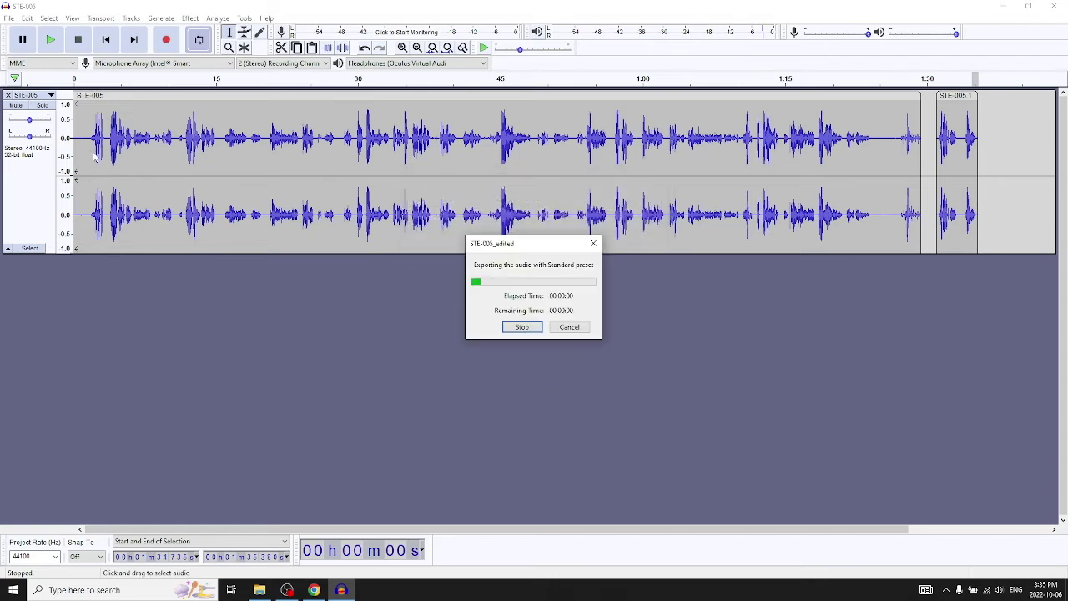
Import the song 01 First Breath After Coma as a new track.
left_click(9, 18)
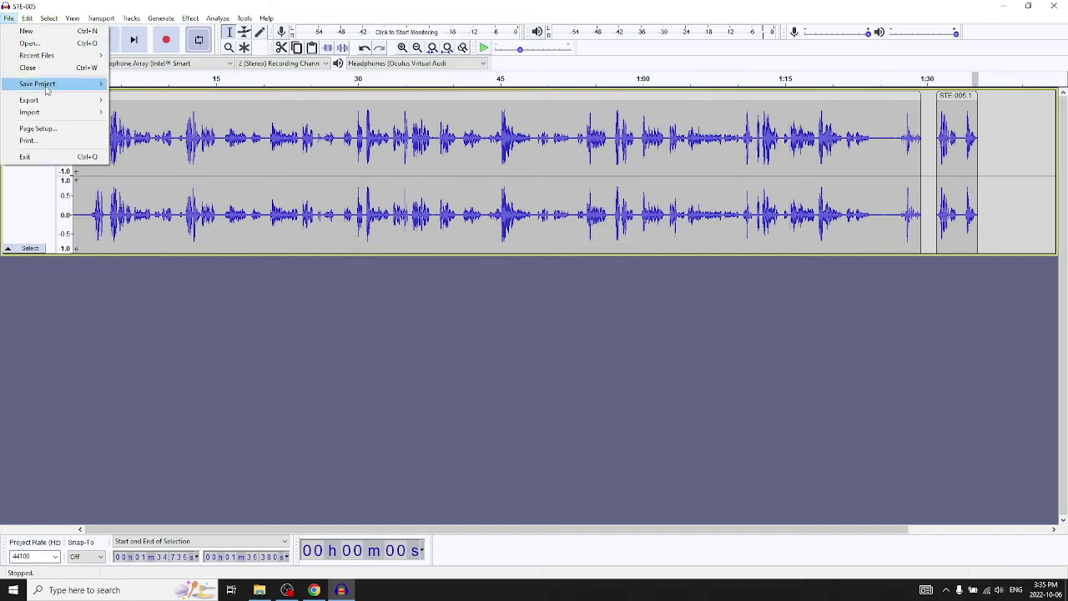
mouse_move(48, 112)
left_click(117, 113)
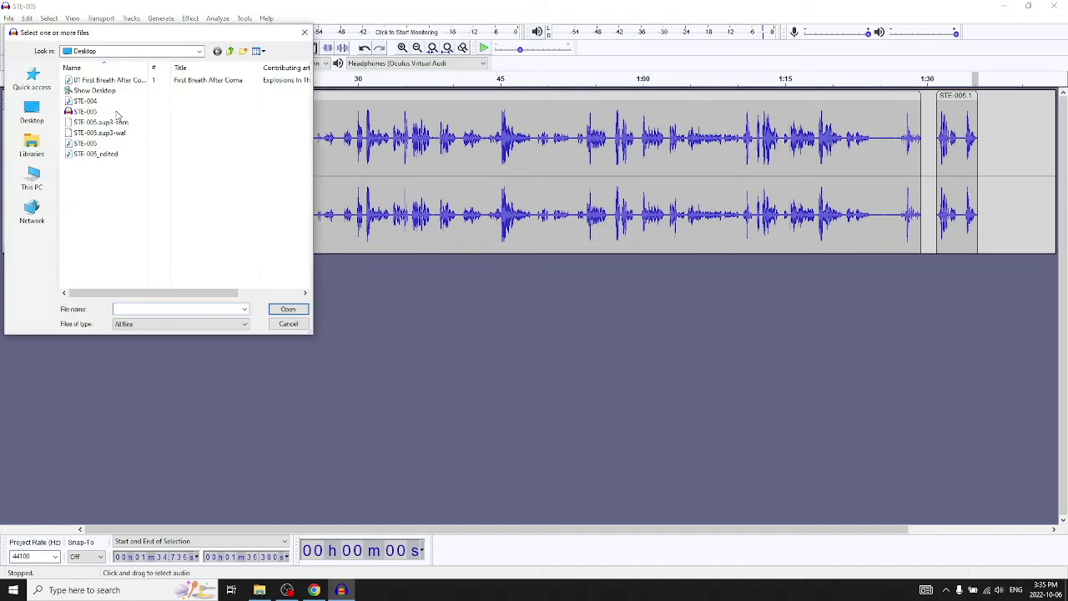
left_click(108, 80)
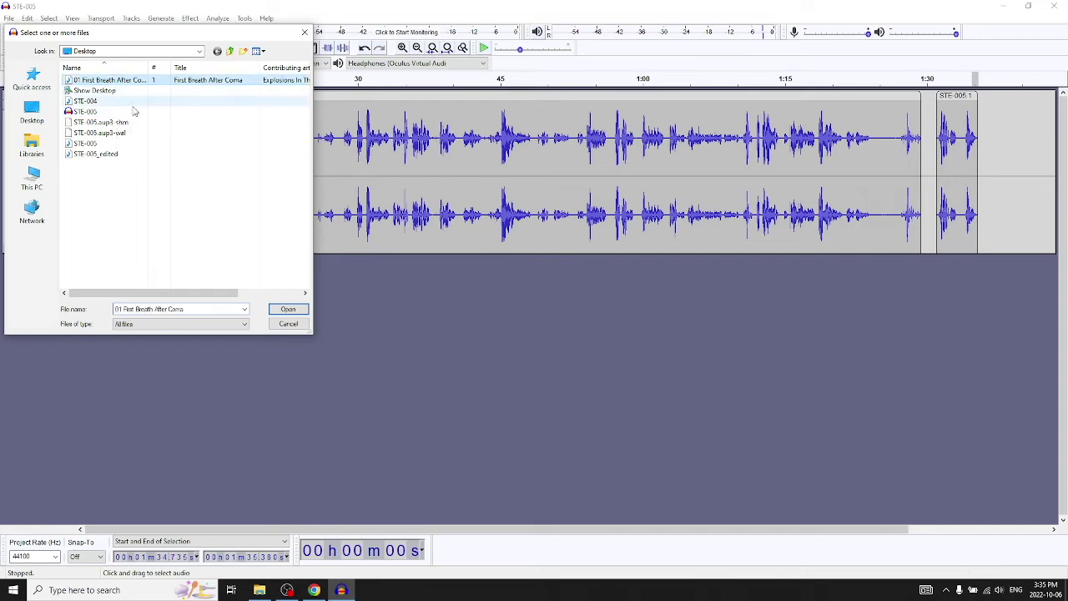
left_click(288, 308)
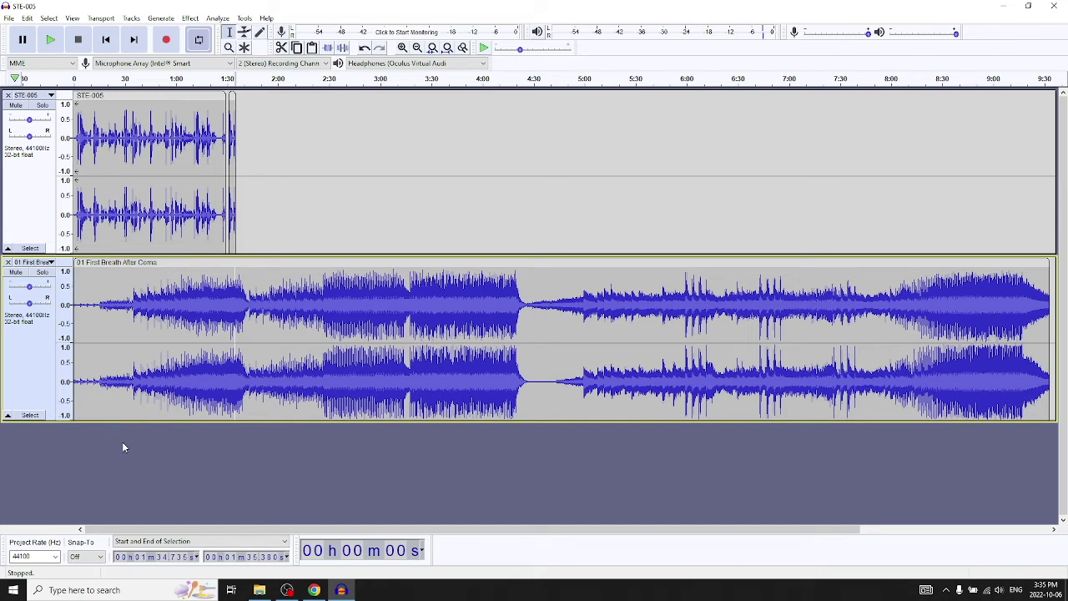
Play the project briefly from about 0:43, then select the whole music clip.
left_click(146, 81)
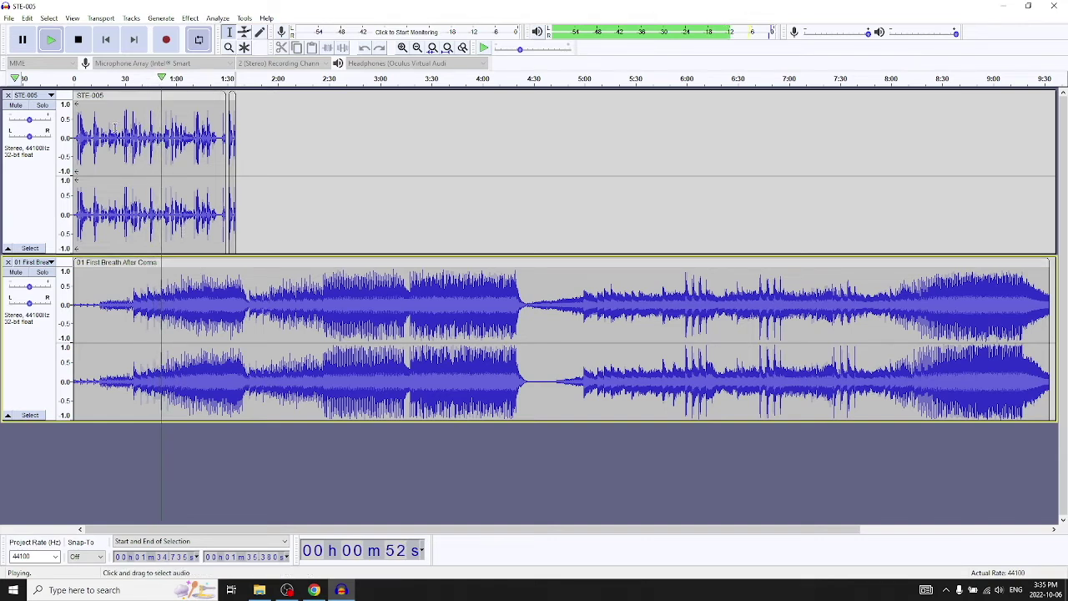
left_click(83, 46)
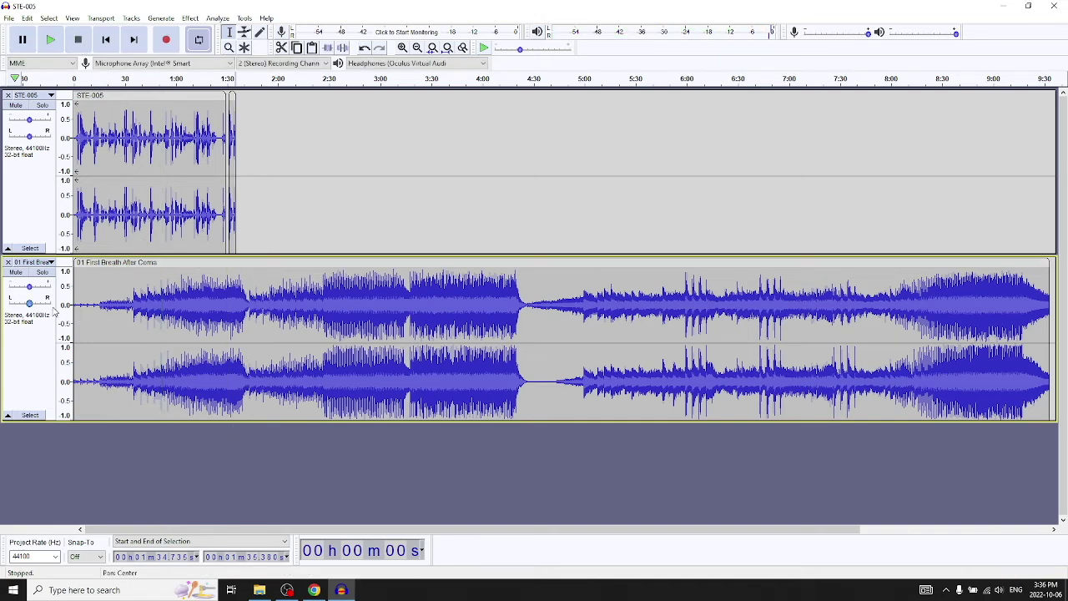
left_click(111, 262)
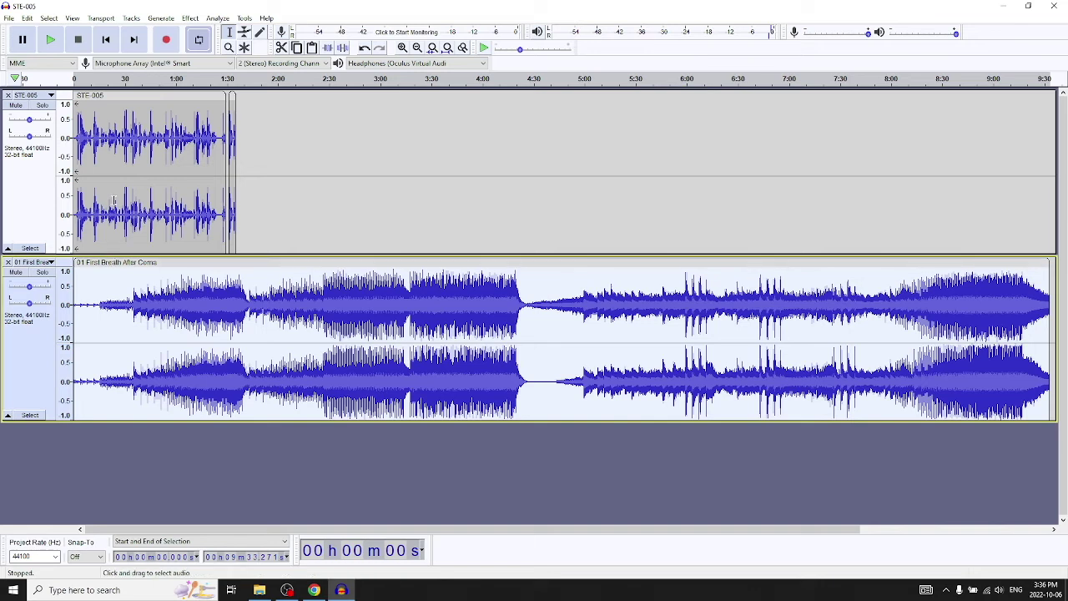
left_click(152, 96)
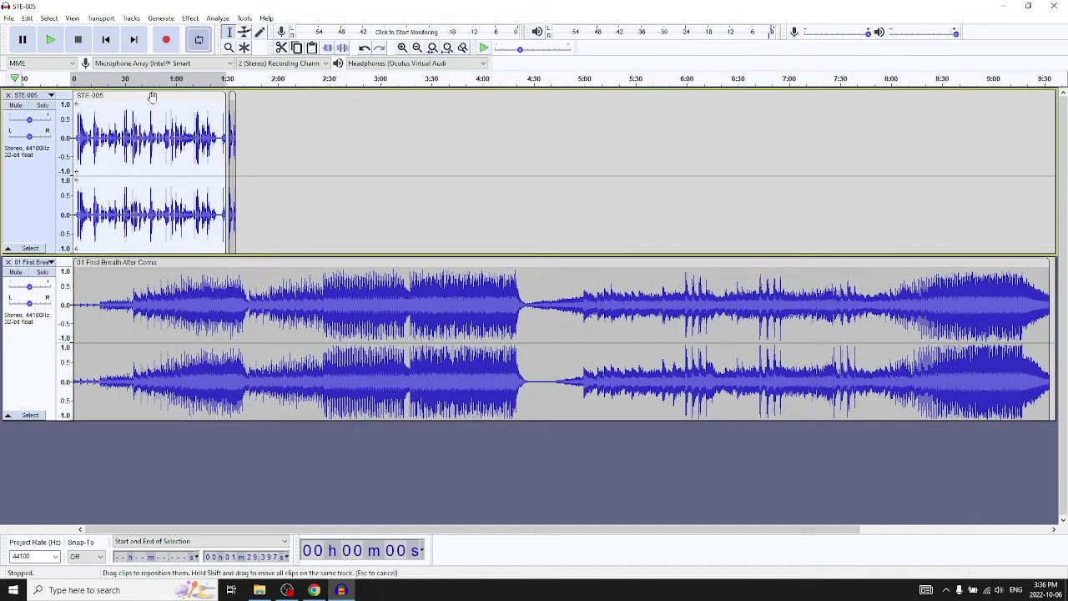
left_click(145, 262)
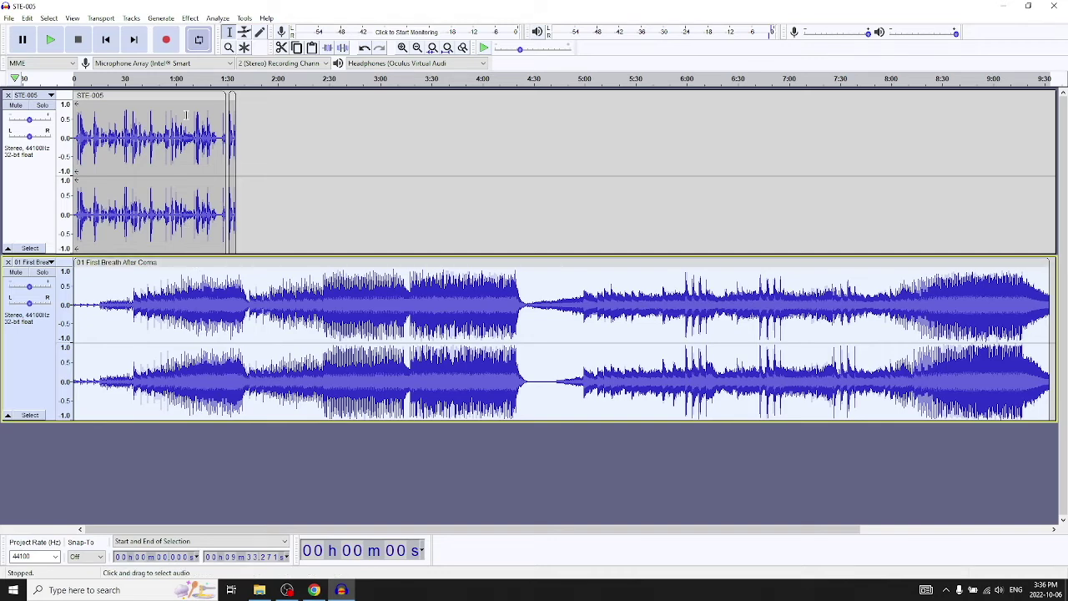
Open Normalize on the music and preview it at a -12 dB peak.
left_click(191, 19)
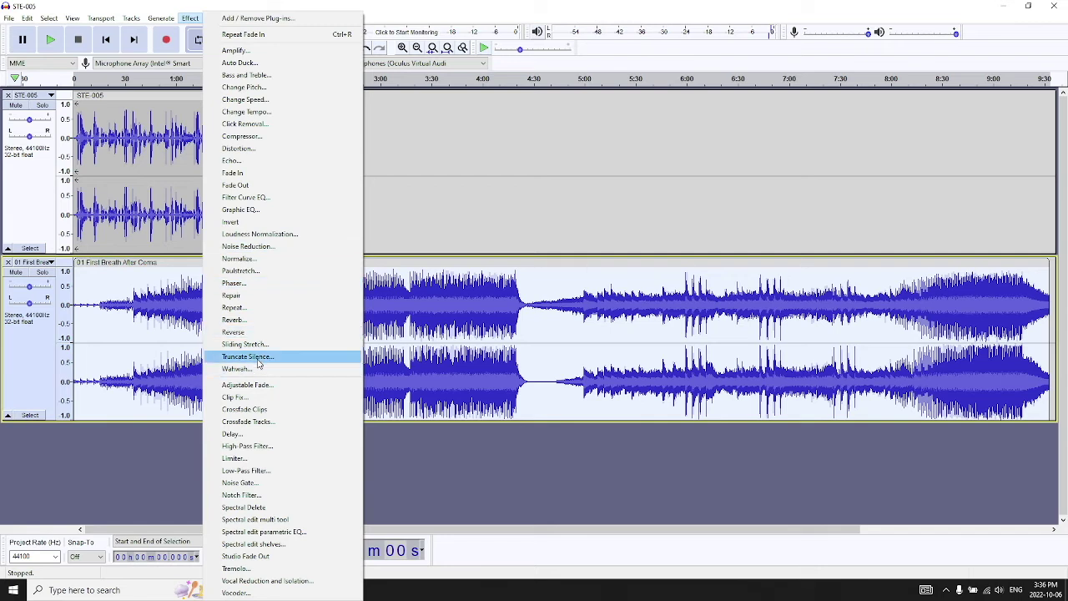
left_click(268, 261)
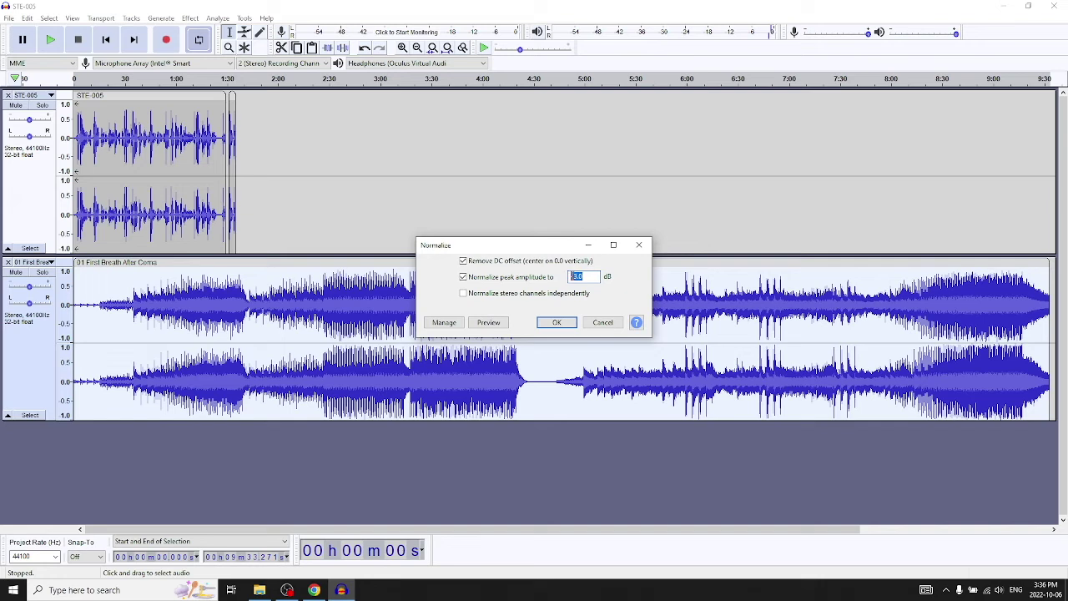
type("3")
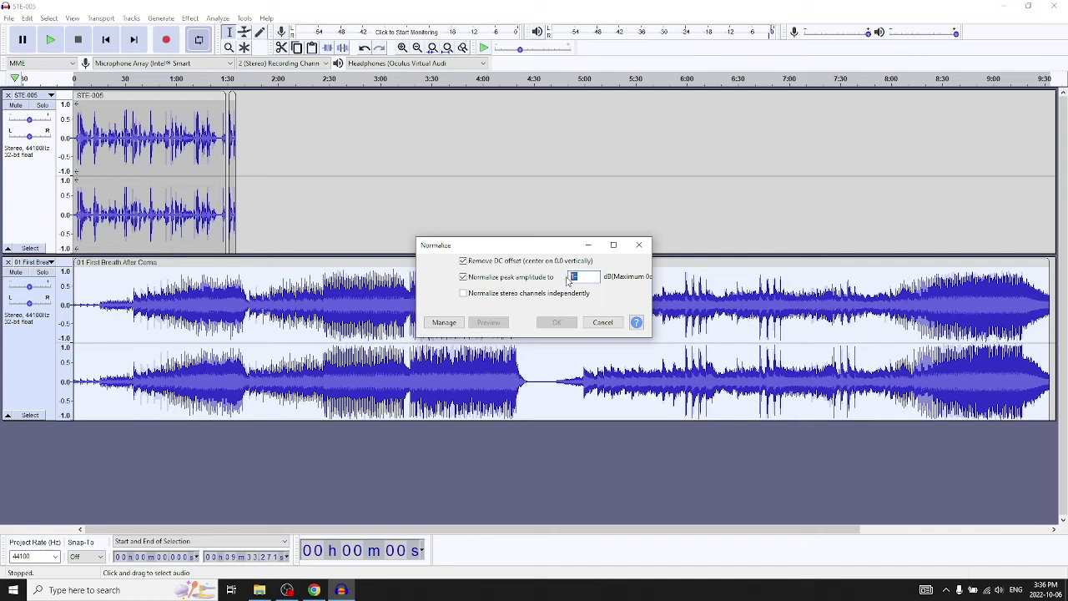
type("-12")
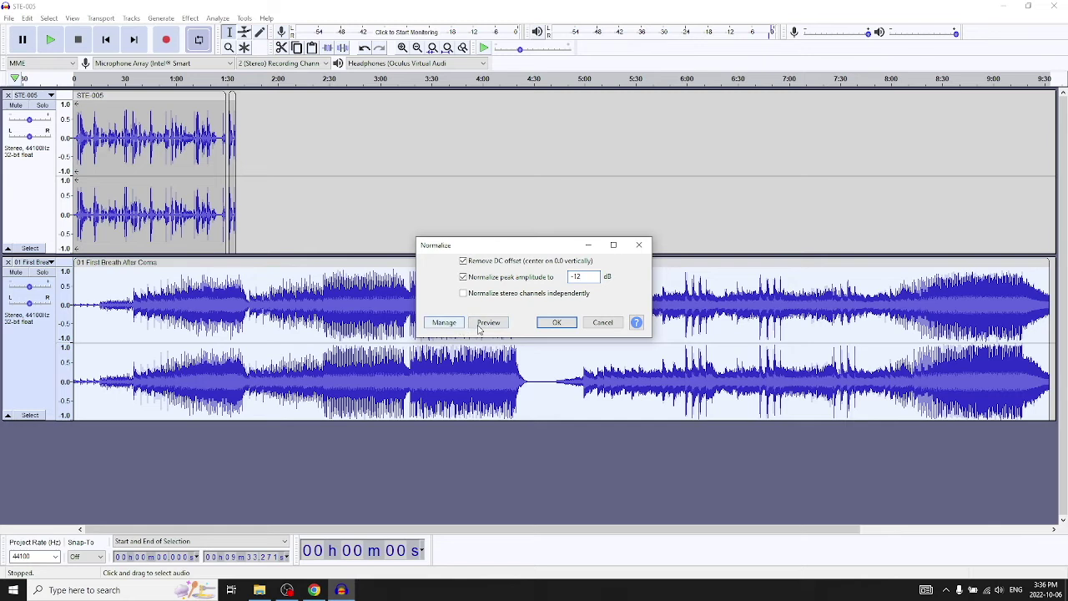
left_click(488, 322)
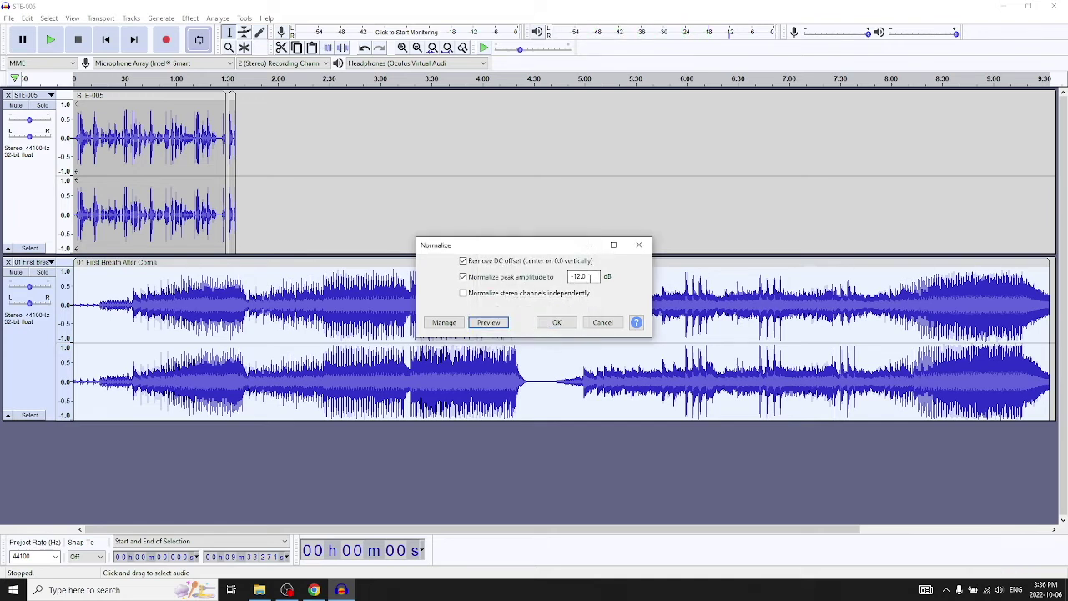
Preview a -24 dB peak, then apply normalization at -16 dB.
left_click_drag(581, 277, 565, 276)
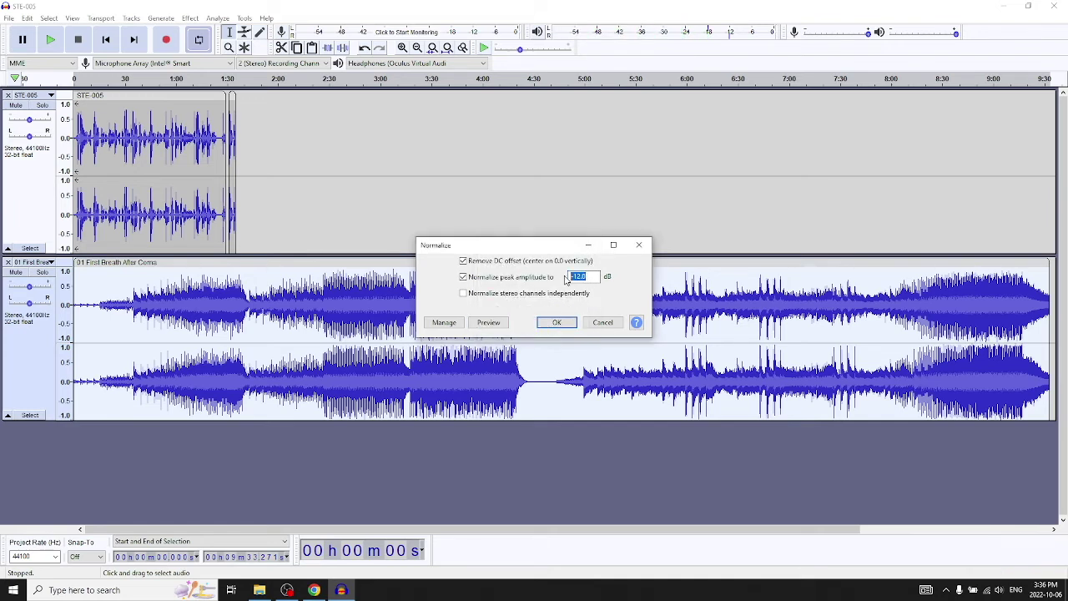
type("-")
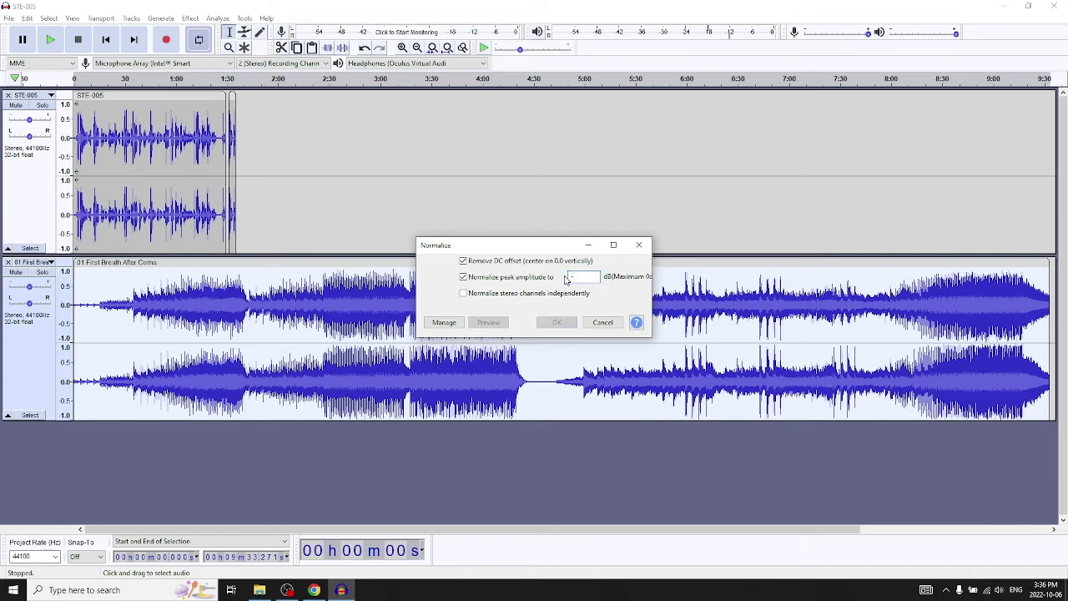
type("25")
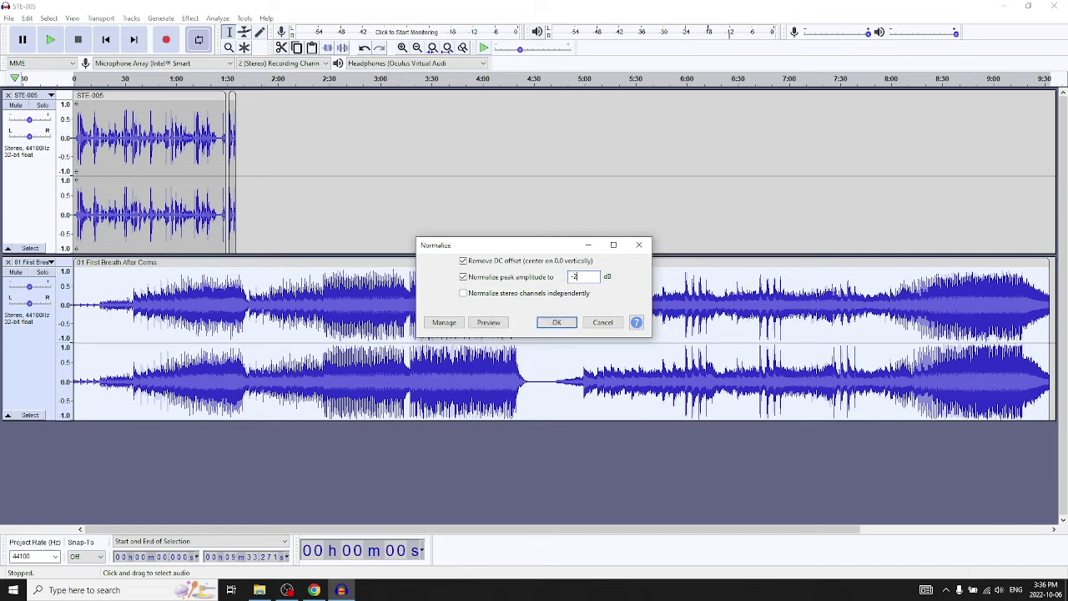
left_click(494, 324)
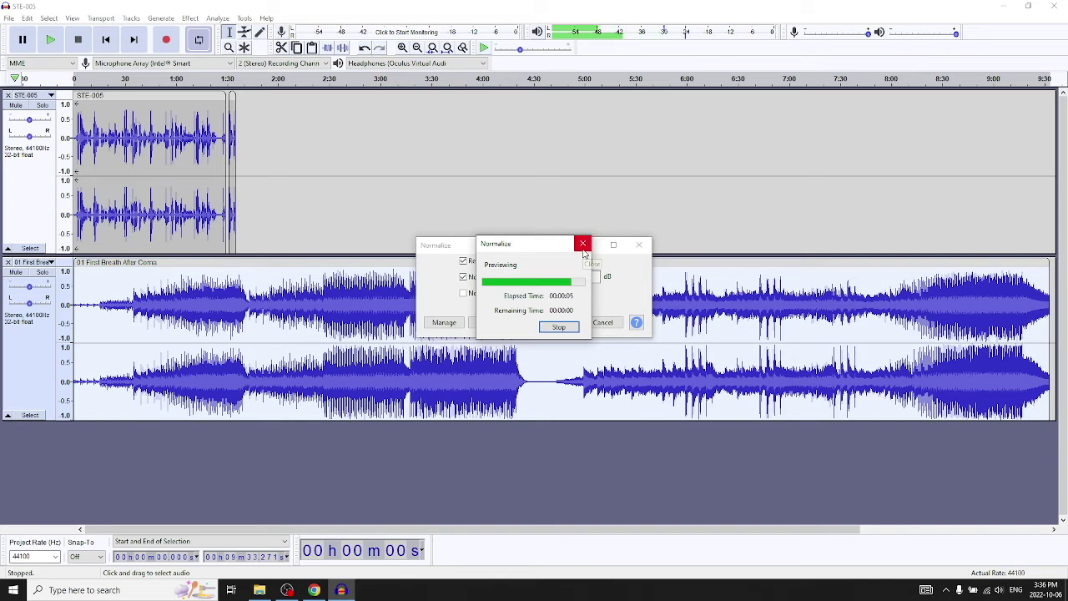
left_click(584, 276)
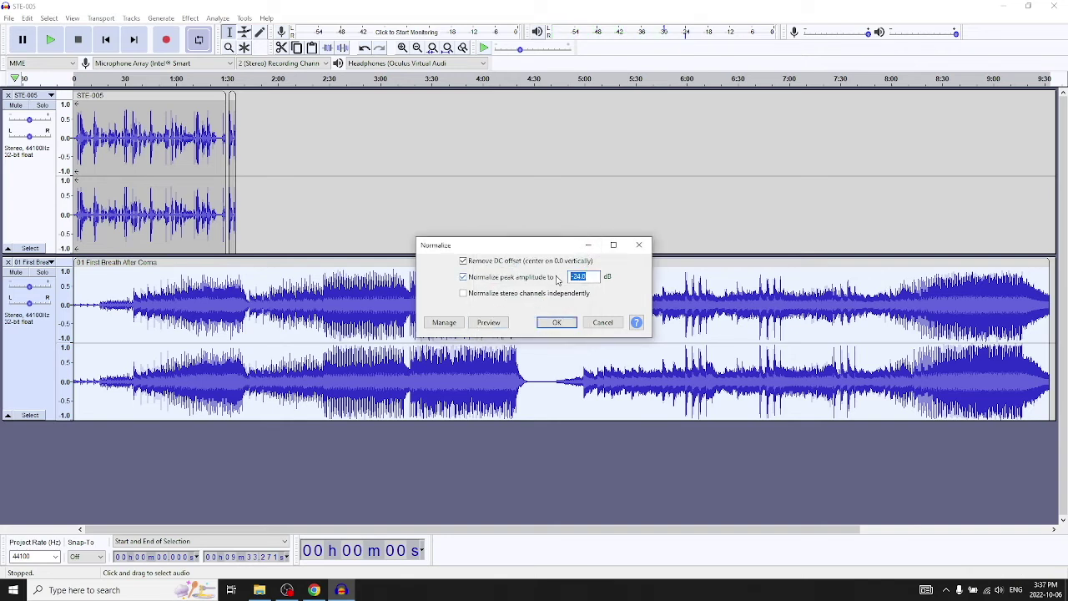
type("-16")
left_click(489, 322)
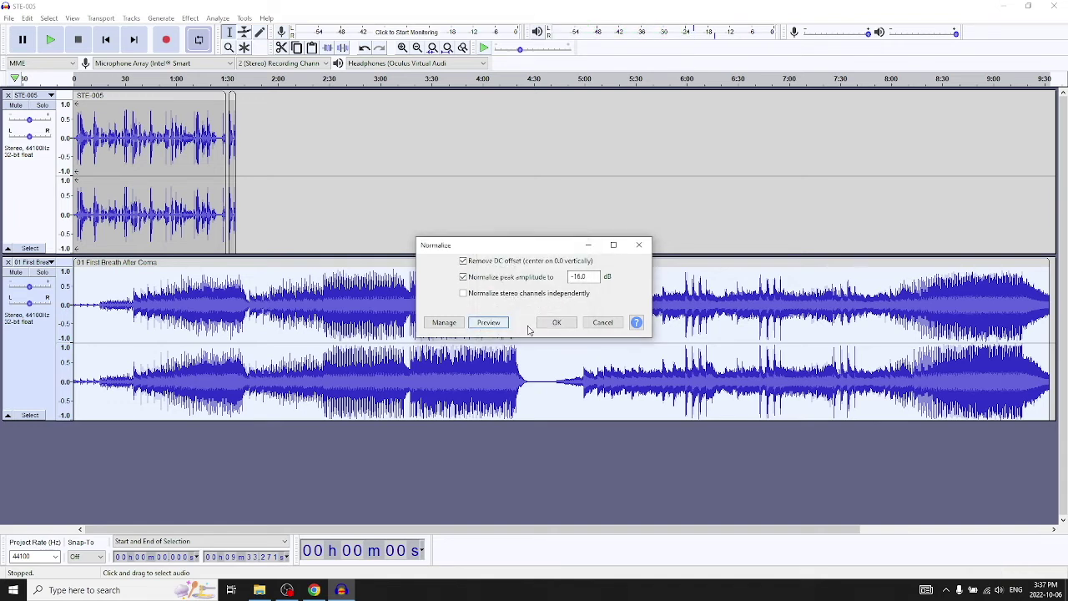
left_click(553, 324)
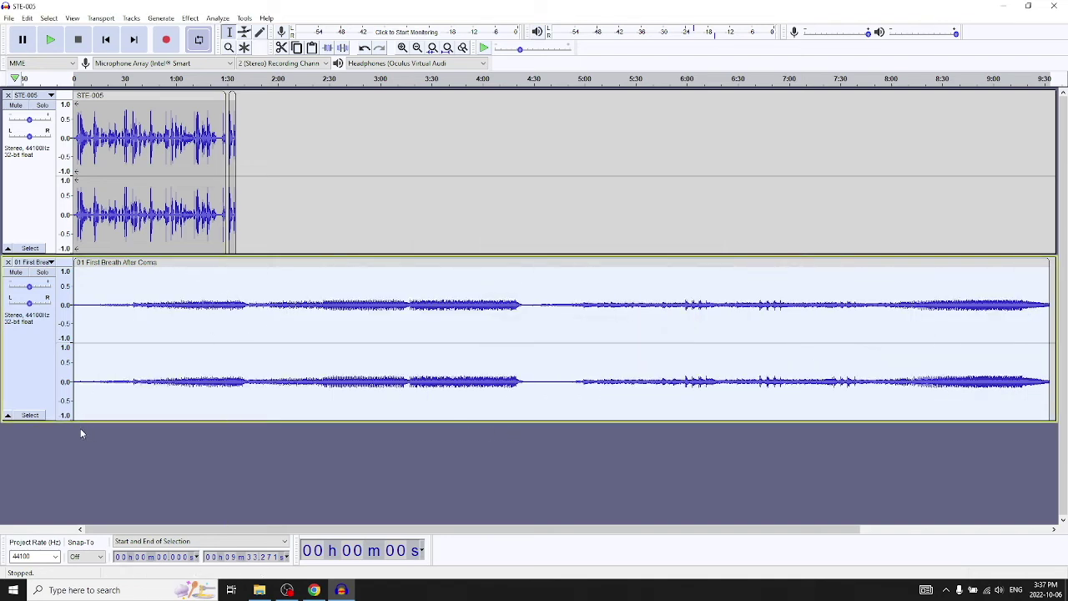
Play the voice and music together from near two seconds to check the mix.
left_click(82, 81)
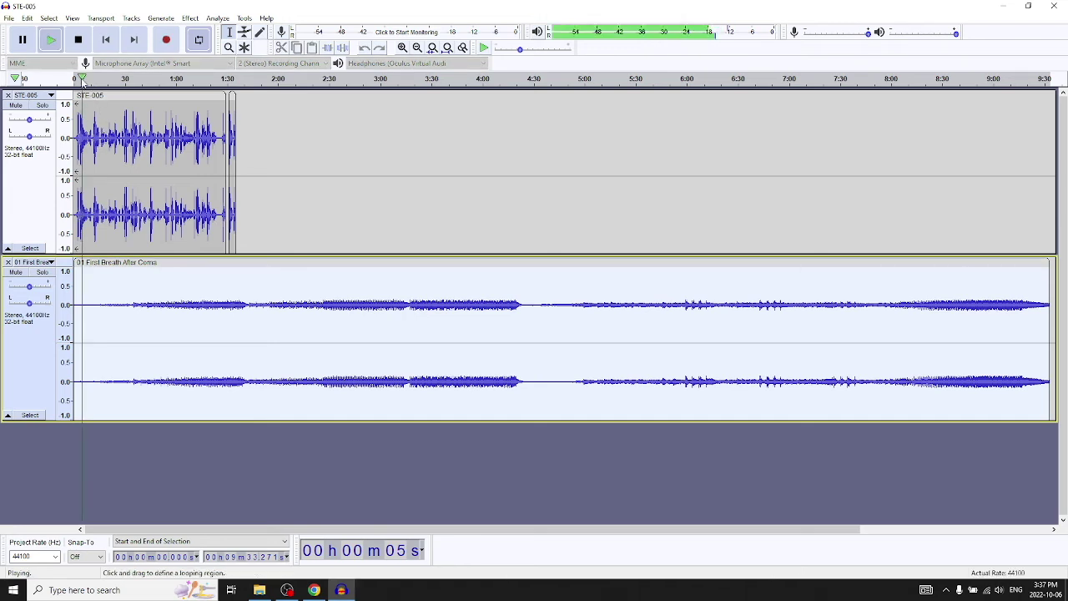
left_click(79, 80)
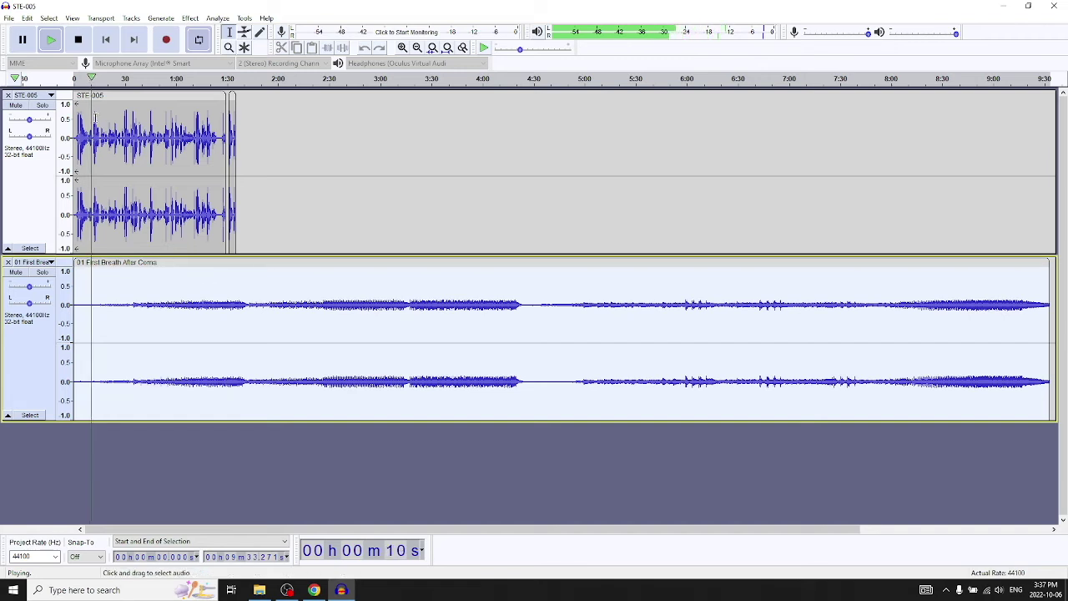
left_click(79, 46)
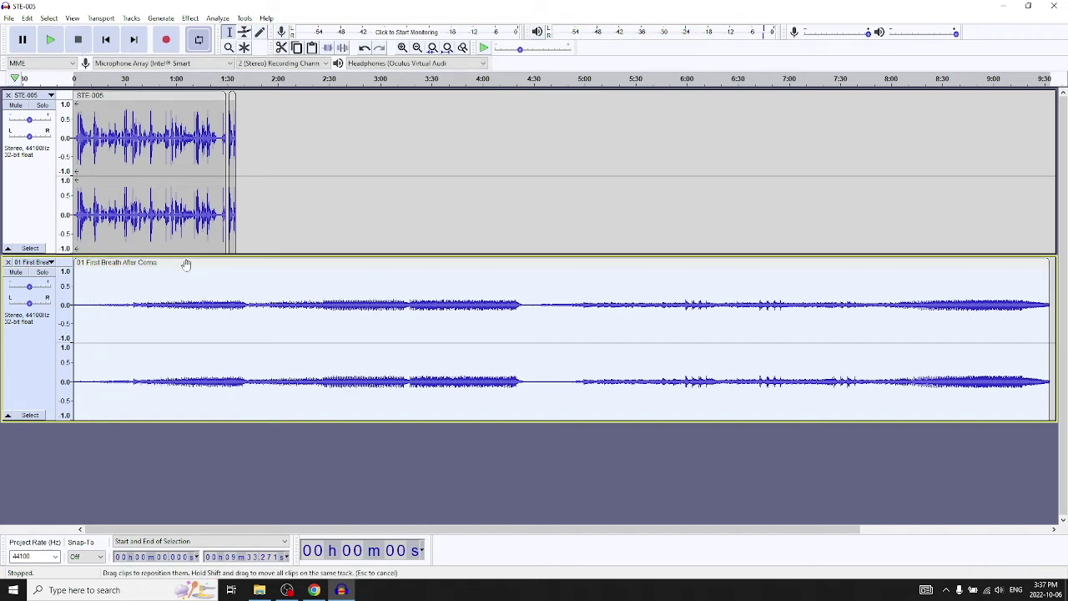
Undo the Normalize on the music track and reselect the whole music clip.
left_click(29, 18)
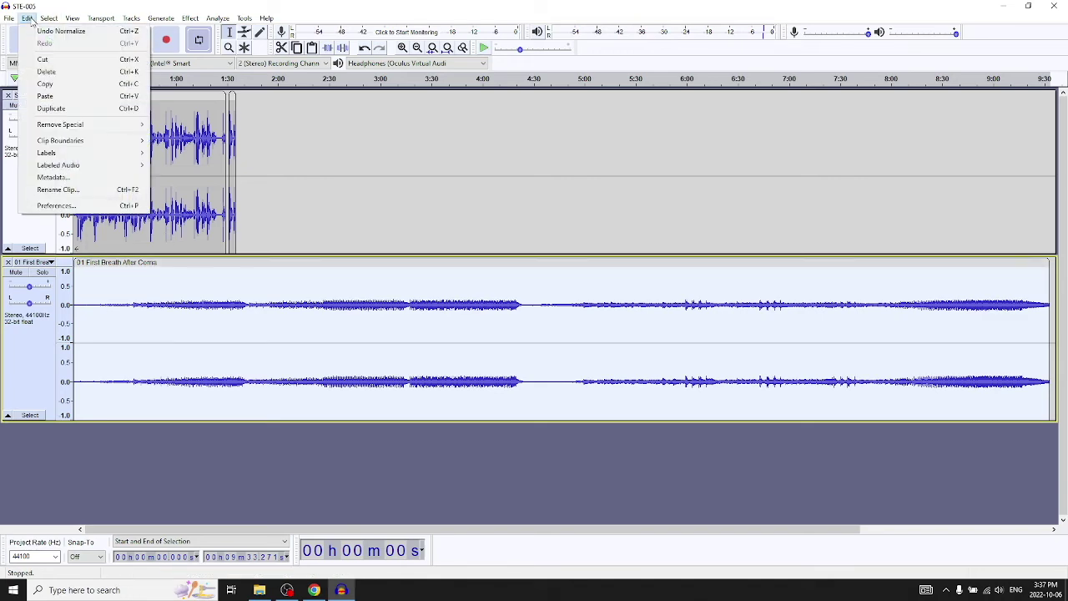
left_click(41, 32)
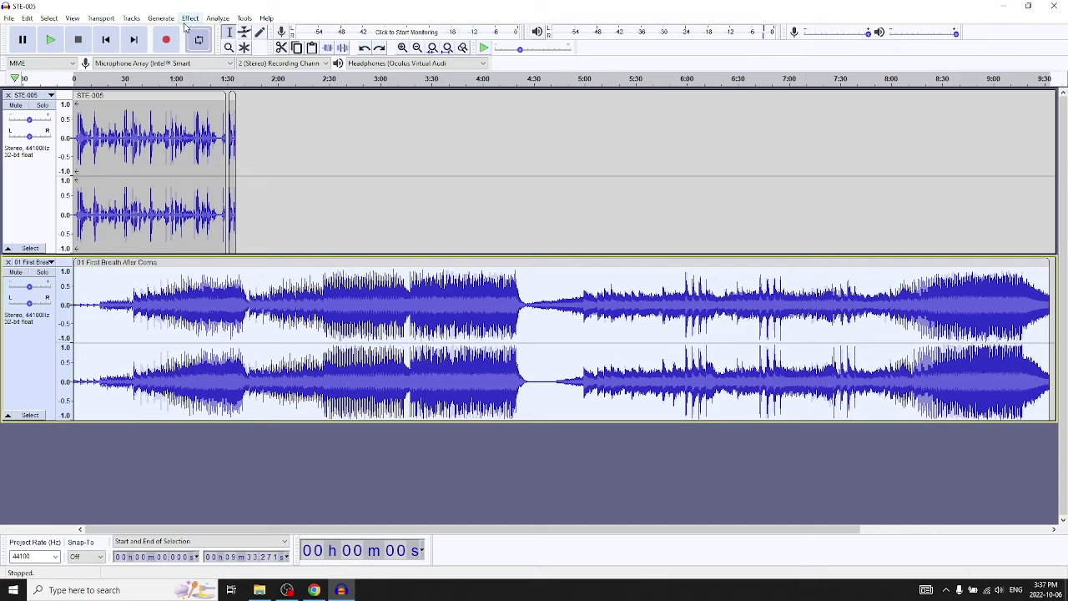
left_click(315, 447)
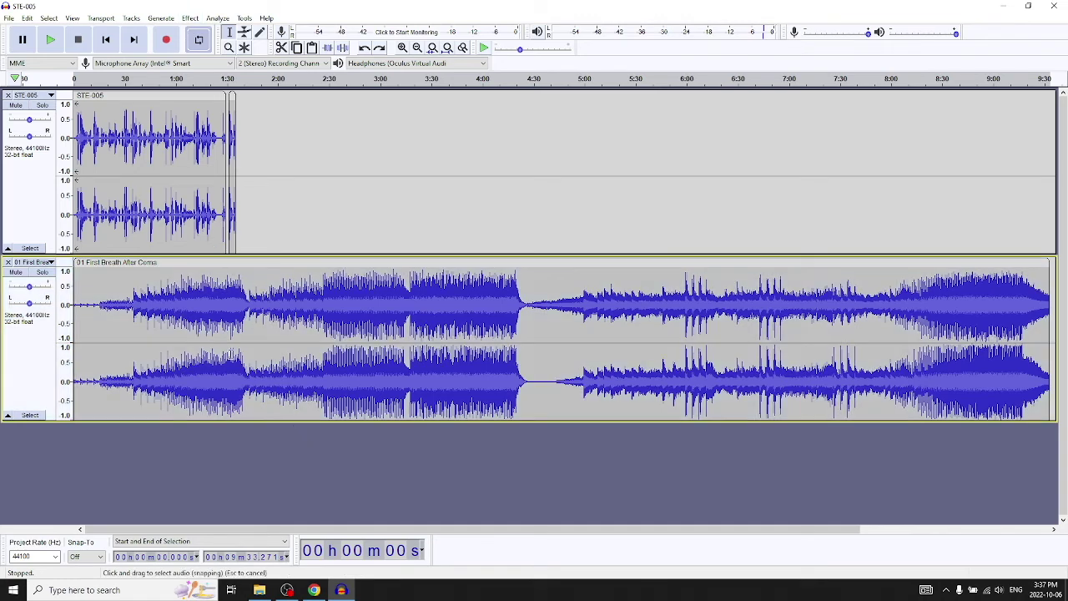
left_click(211, 263)
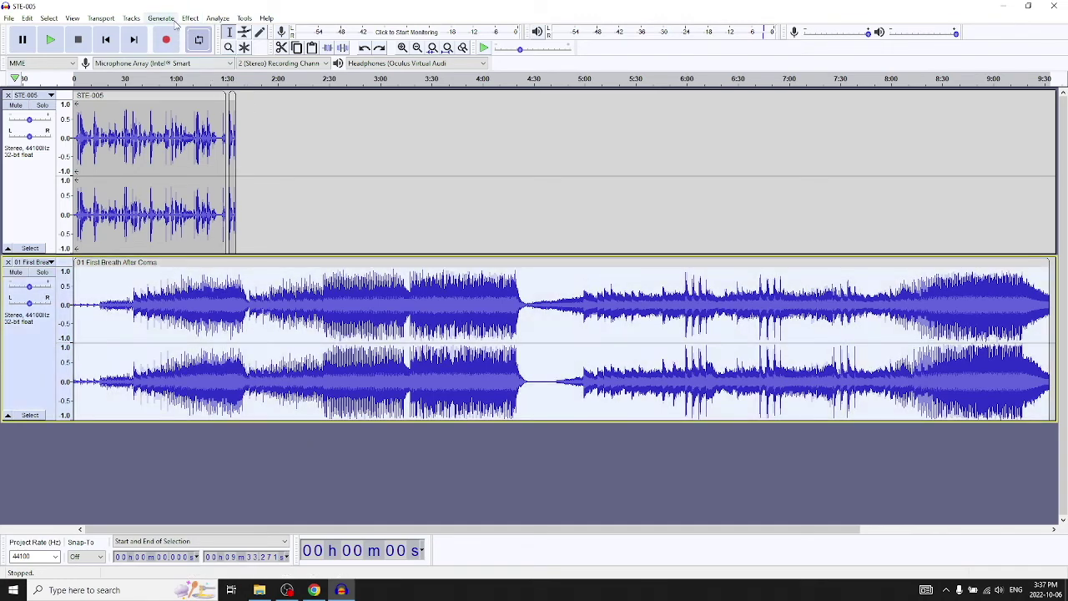
left_click(190, 18)
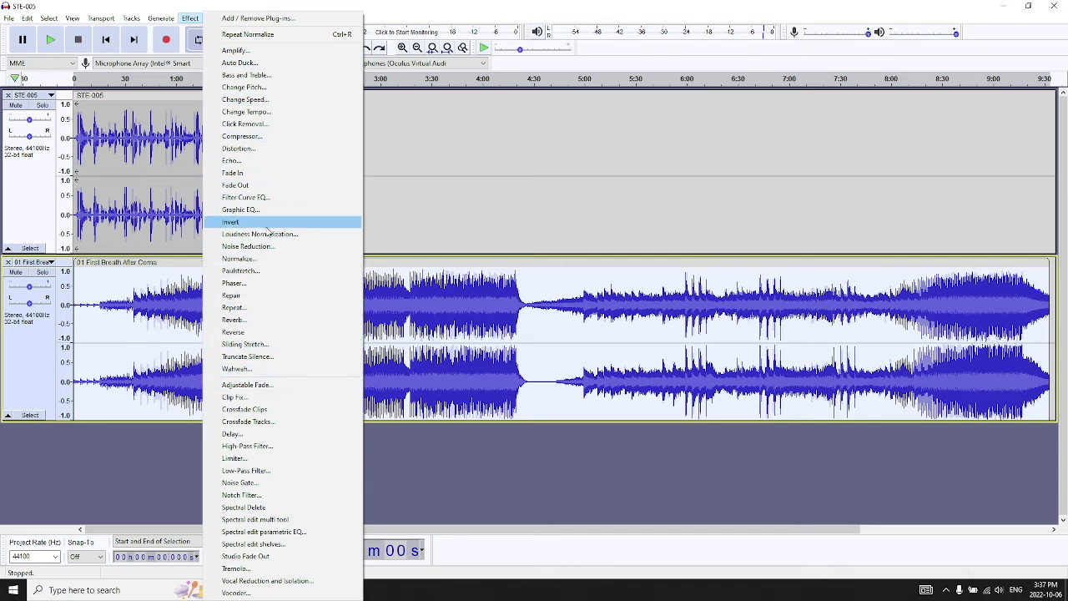
Normalize the music clip to a -12 dB peak, then place an edit point near 33 seconds.
left_click(239, 258)
left_click_drag(590, 276, 542, 277)
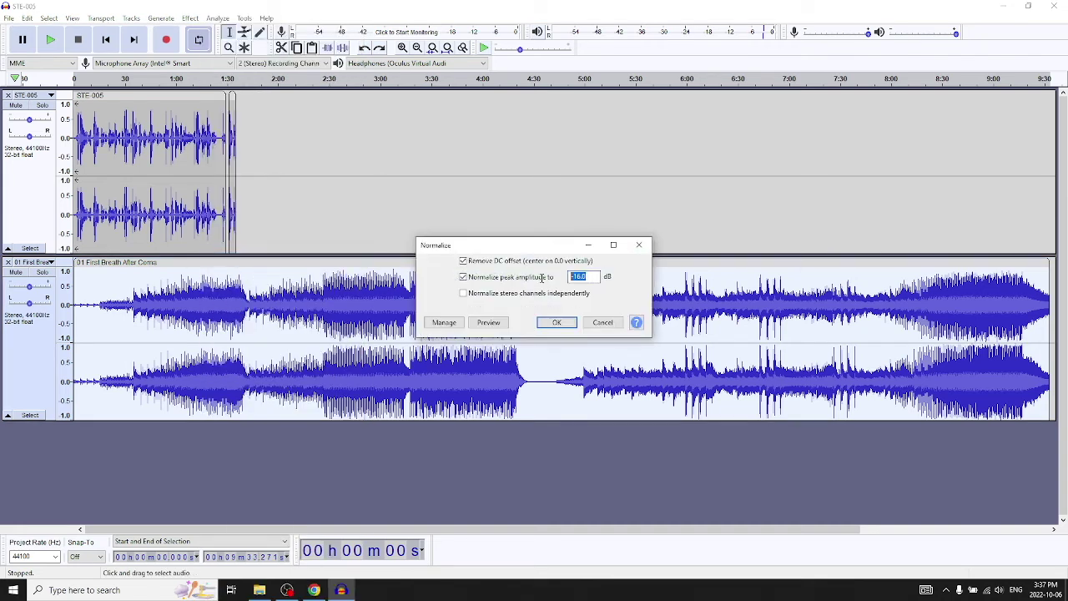
type("-12")
left_click(557, 322)
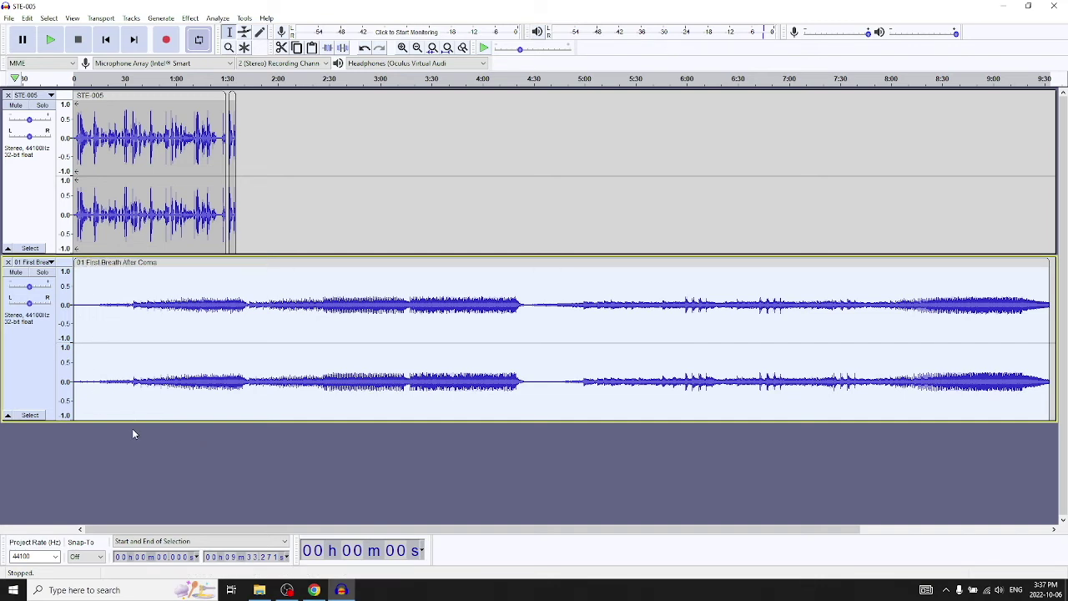
left_click(129, 280)
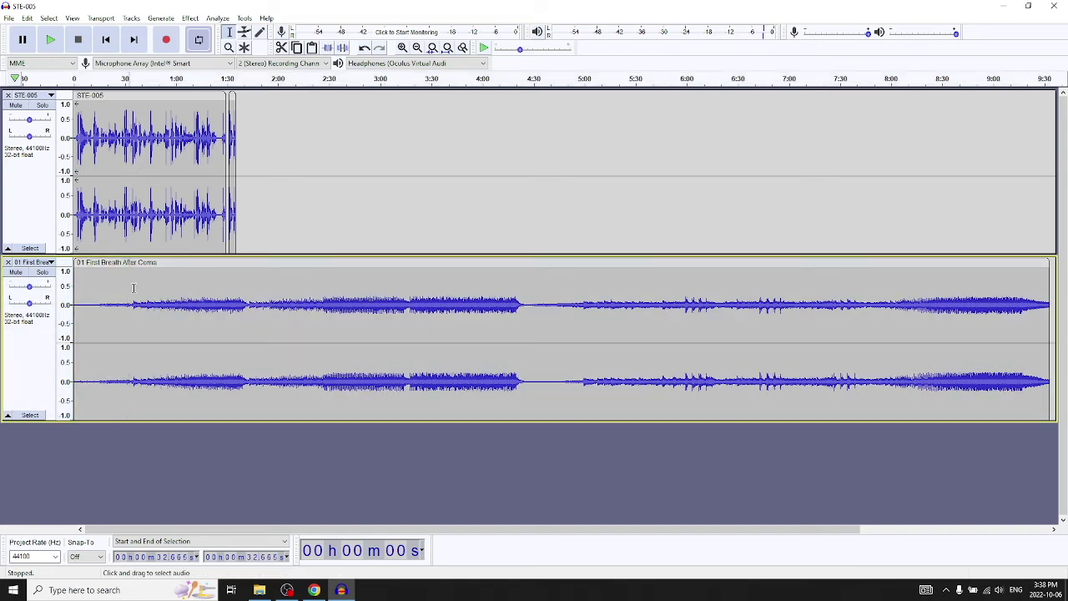
Split the music at 34 seconds, delete the opening piece, and slide the rest to 0.
left_click(132, 287)
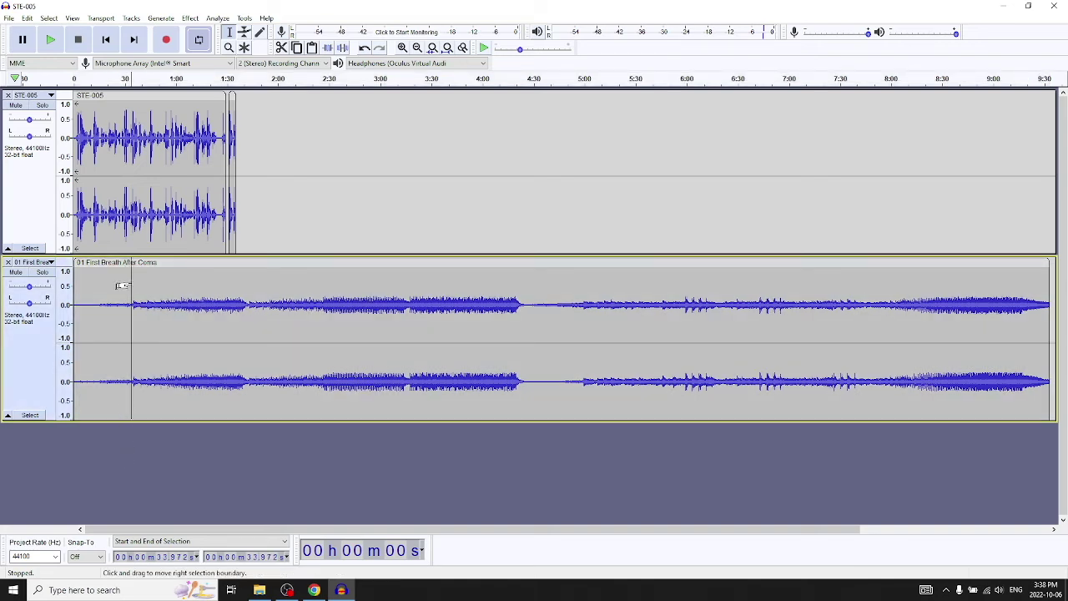
right_click(241, 295)
left_click(281, 337)
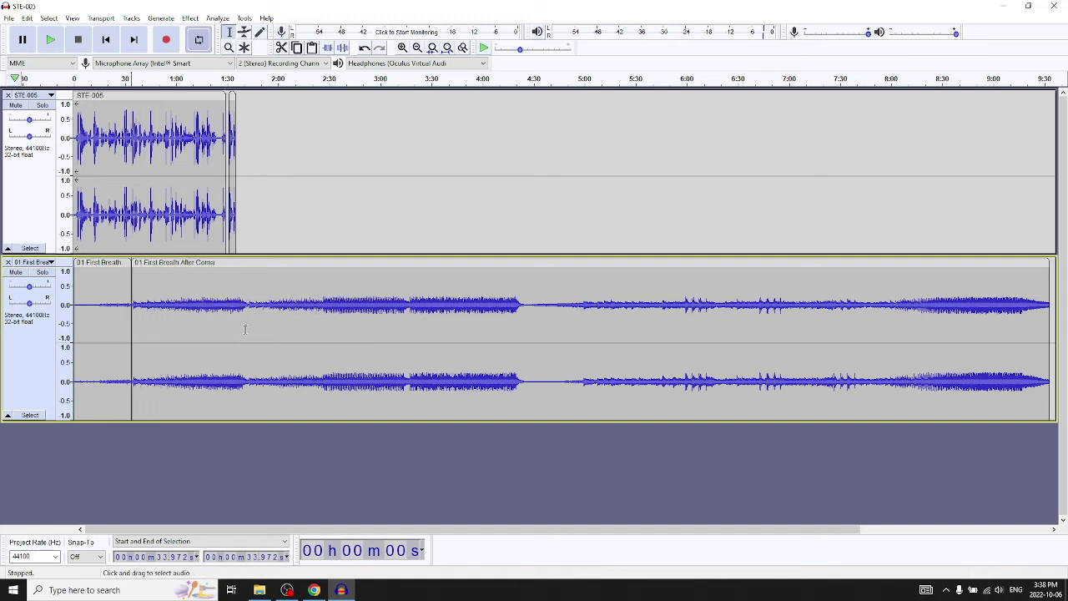
left_click(99, 263)
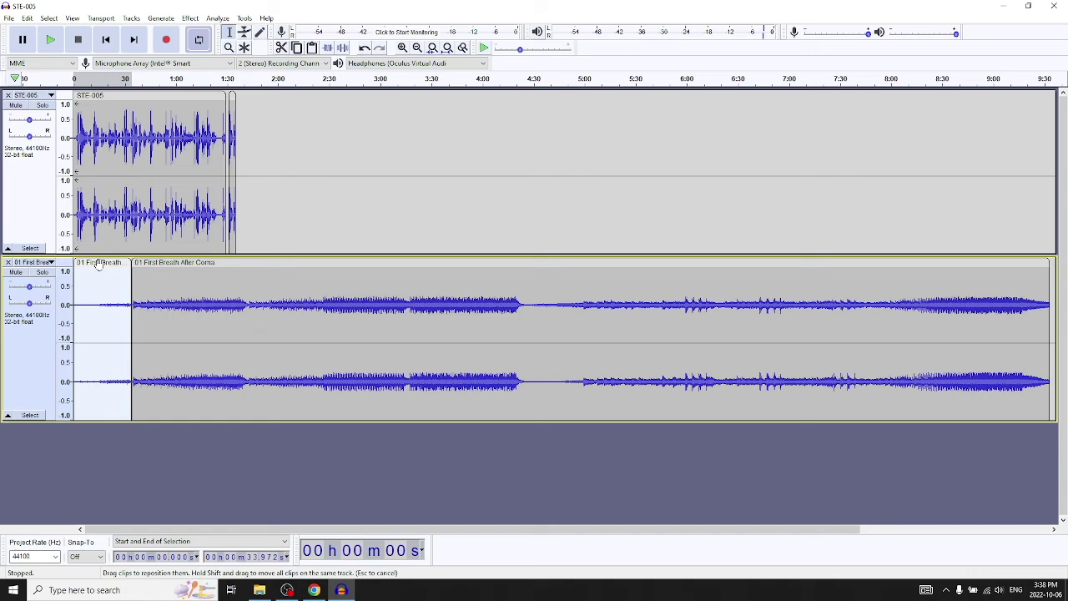
key("Delete")
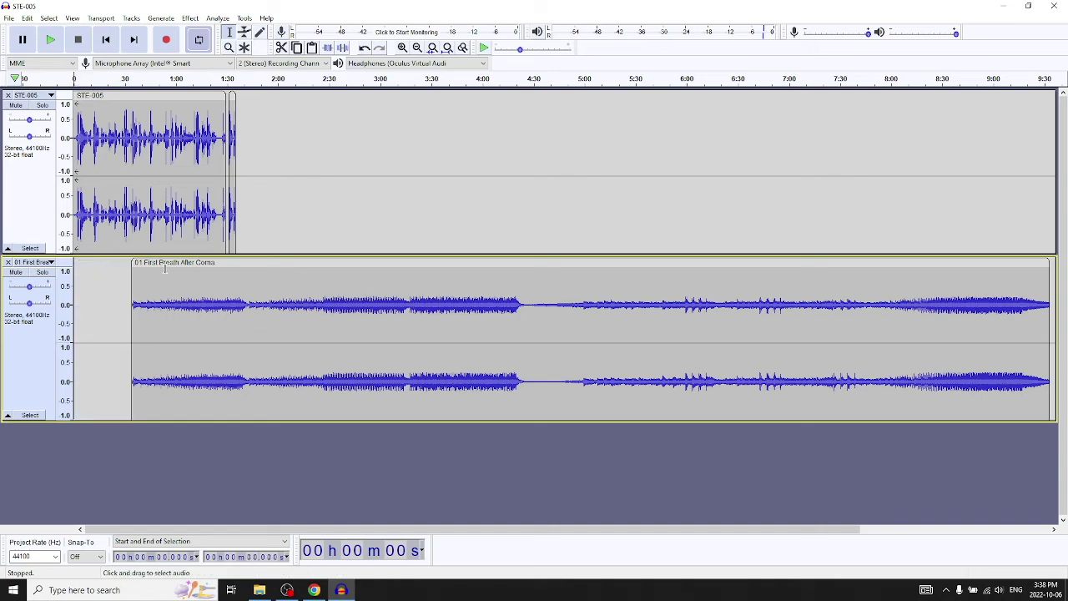
left_click_drag(173, 263, 117, 263)
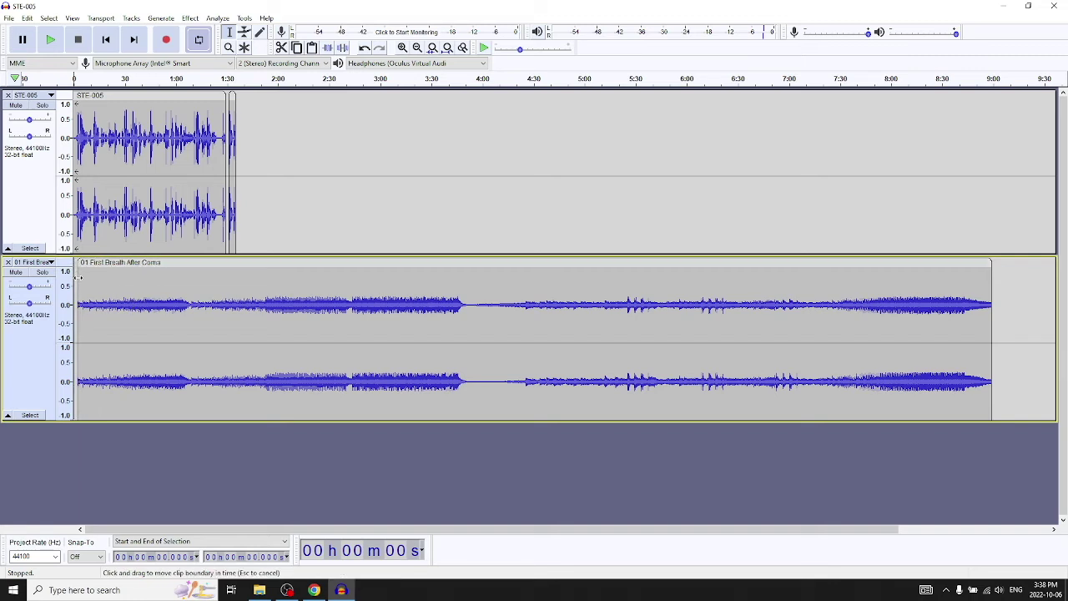
Apply Fade In to the music's first 13.4 seconds, then mark the voice's end at 1:35.
left_click(78, 278)
left_click_drag(77, 278, 87, 284)
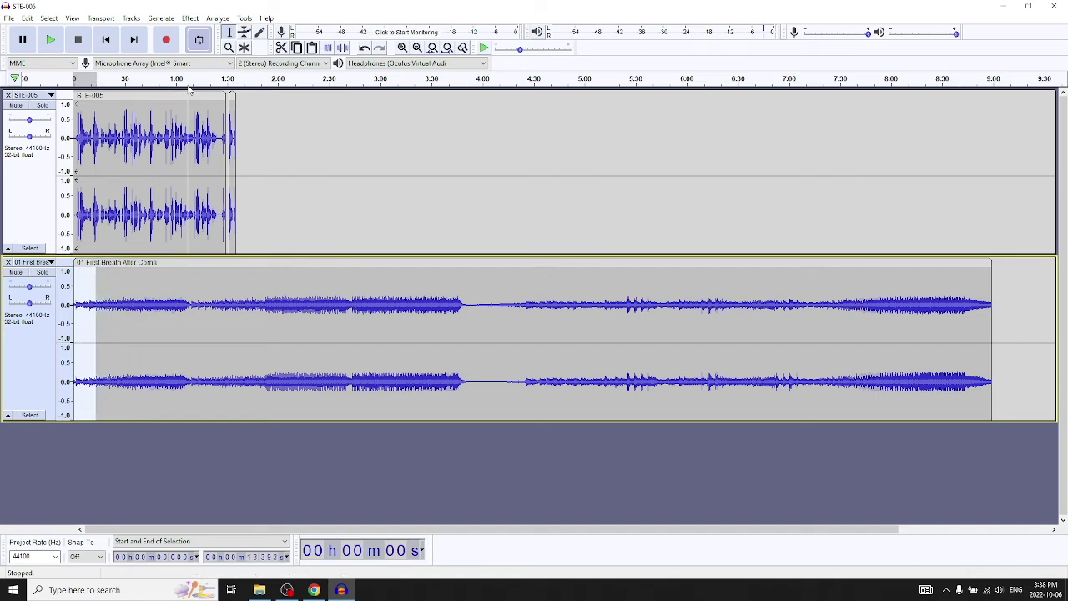
left_click(190, 17)
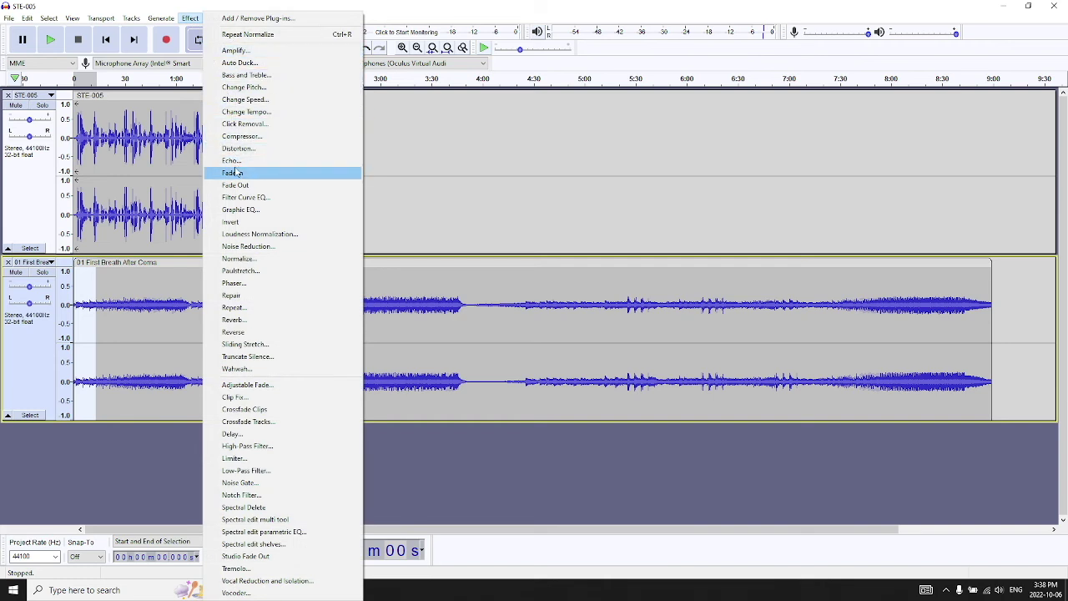
left_click(237, 172)
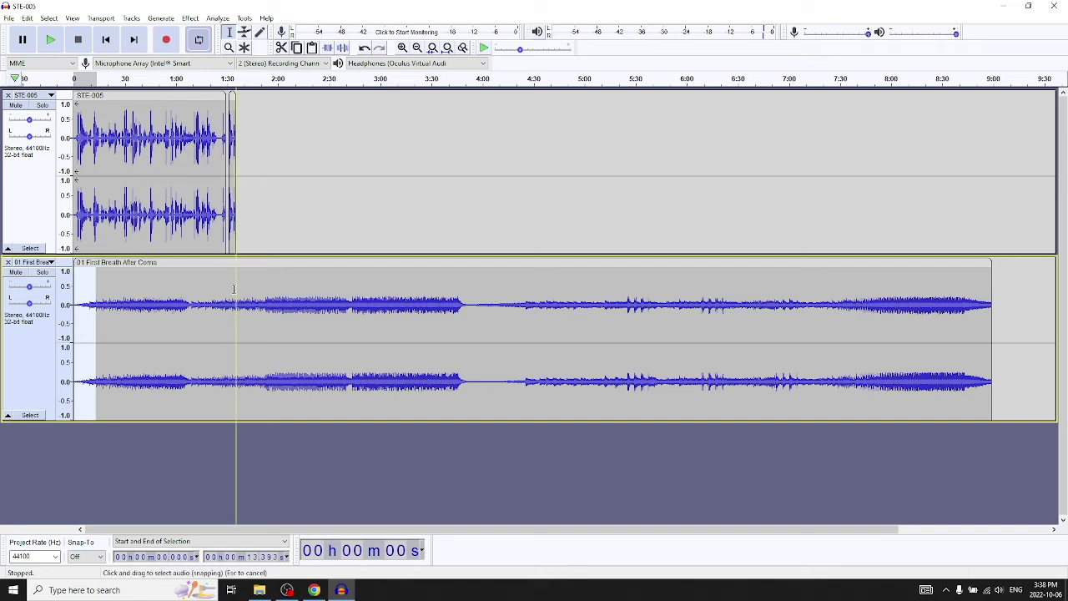
left_click(234, 288)
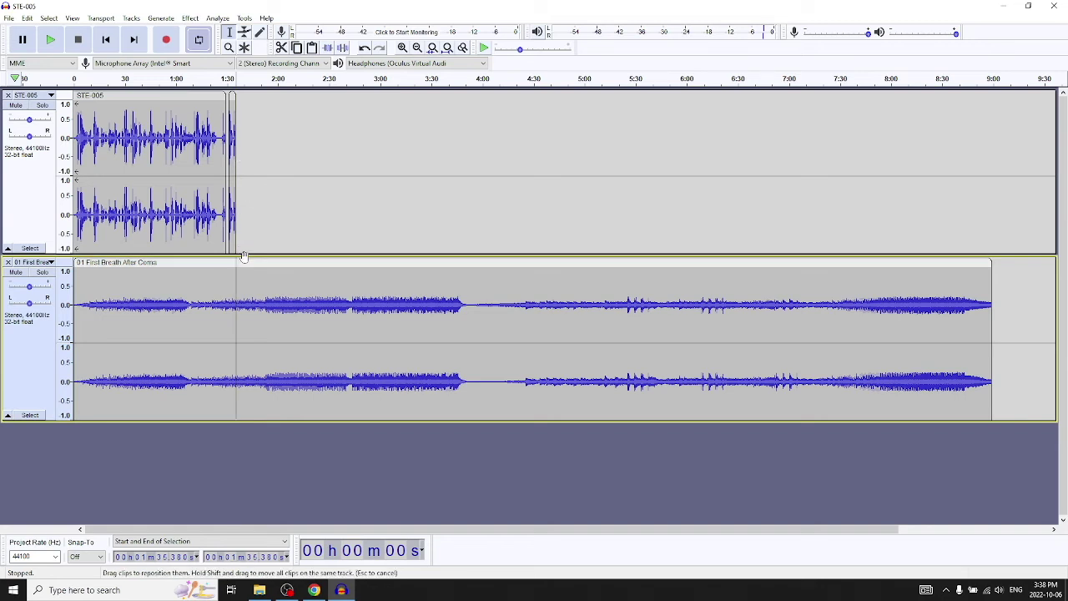
Split the music clip at 1:35 and delete everything after it.
right_click(237, 283)
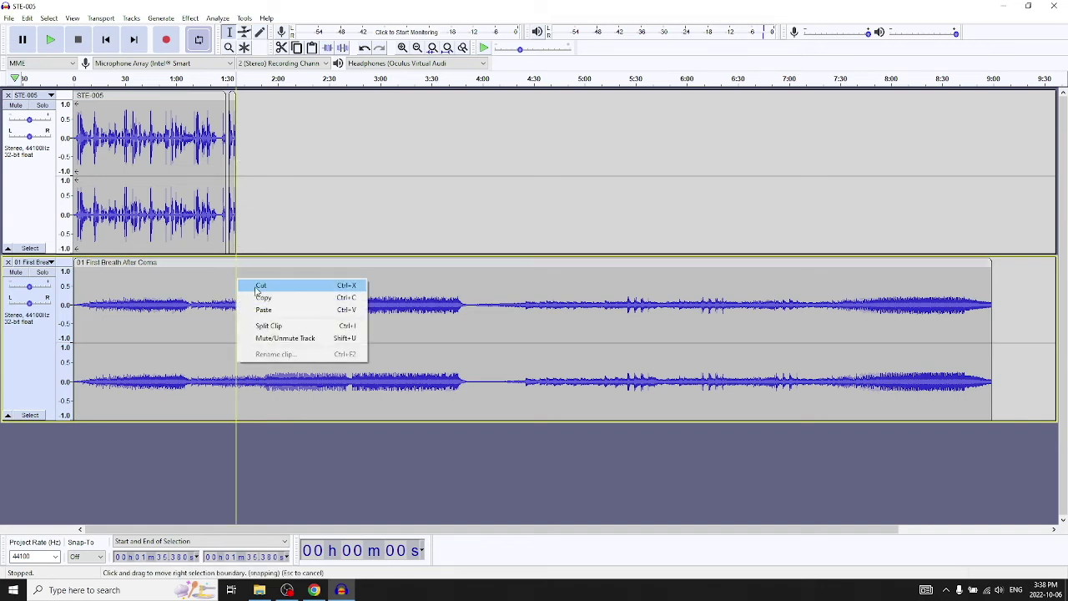
left_click(287, 325)
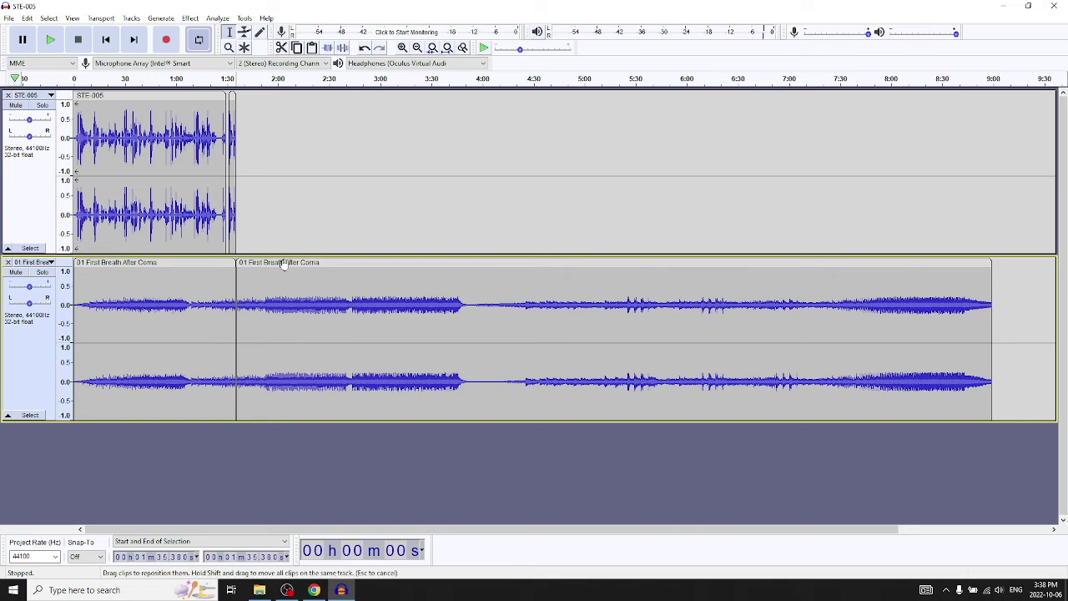
left_click(286, 262)
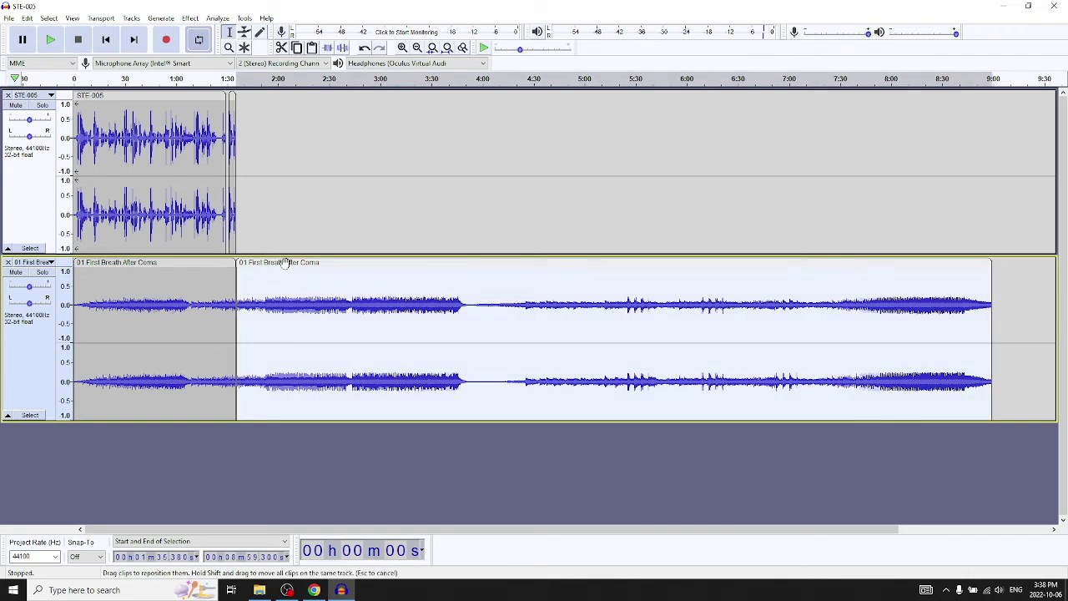
key("Delete")
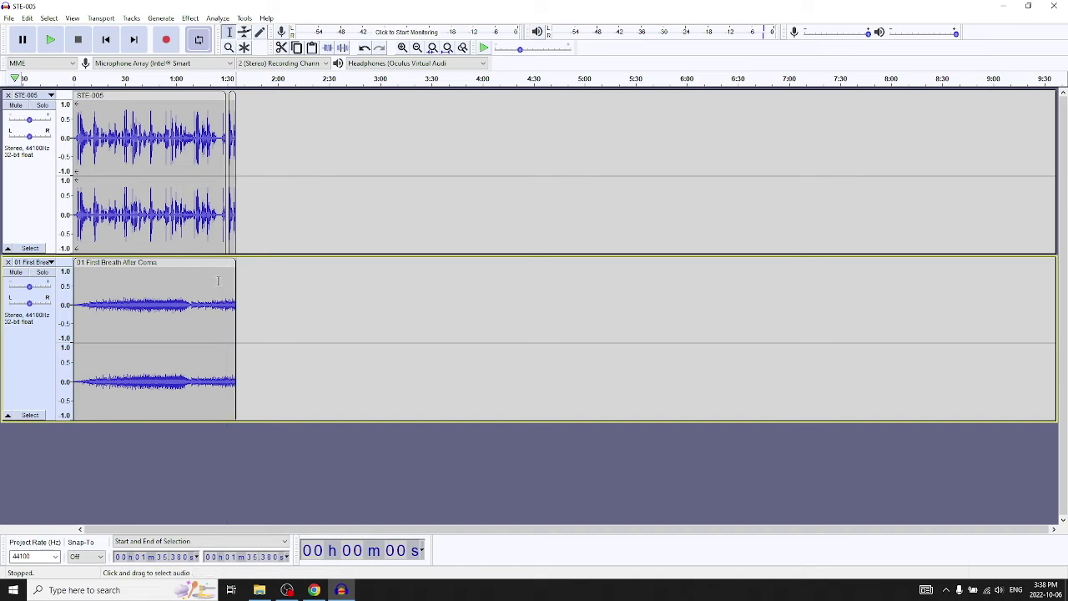
Apply Fade Out to the music's last six seconds and play the mix from the start.
left_click_drag(226, 282, 235, 282)
left_click(190, 19)
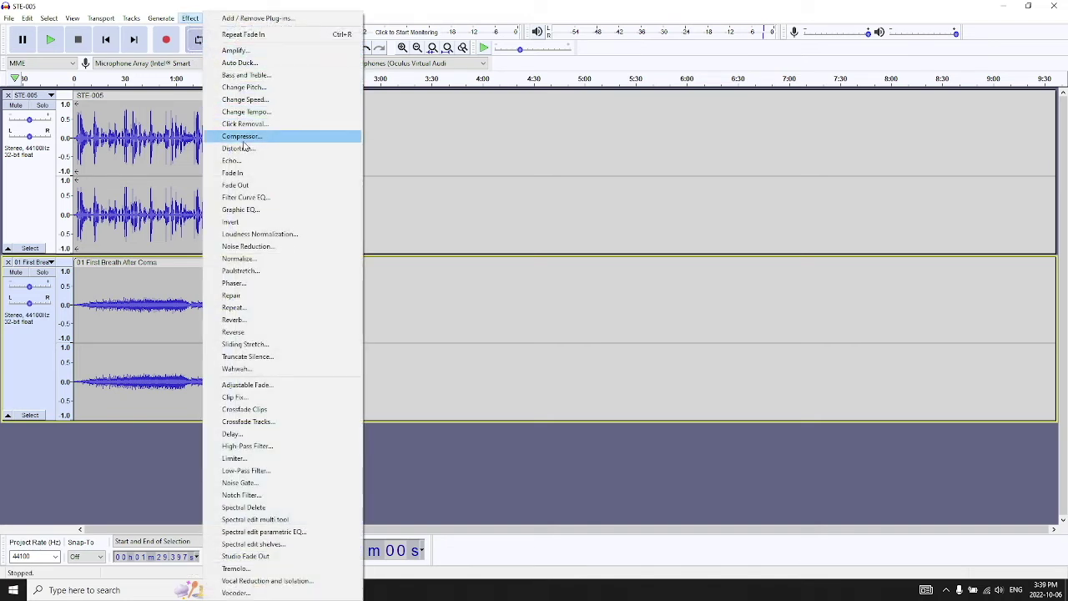
left_click(275, 184)
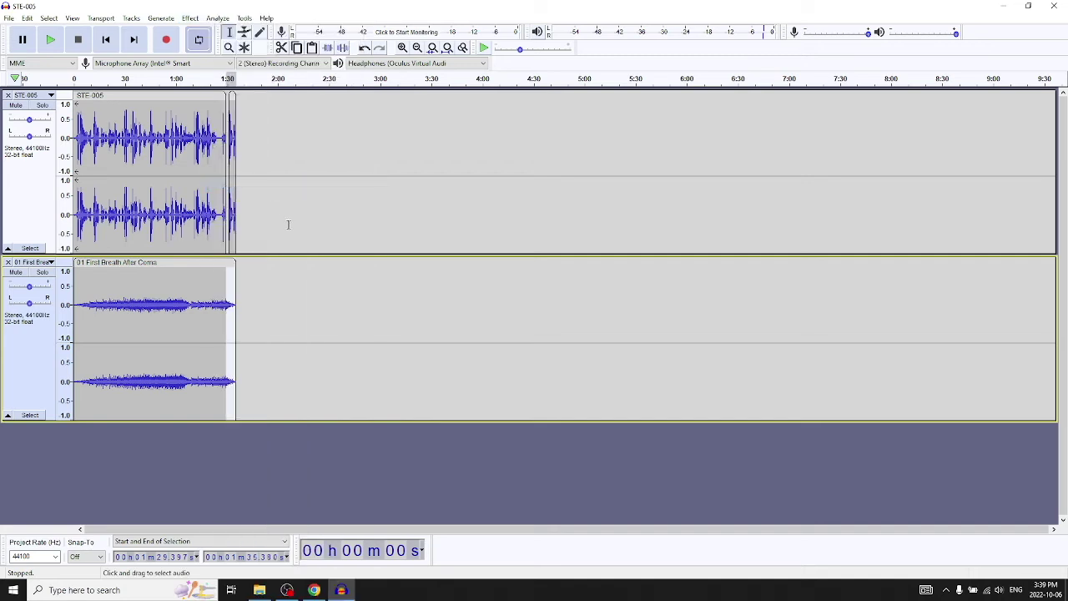
left_click(77, 79)
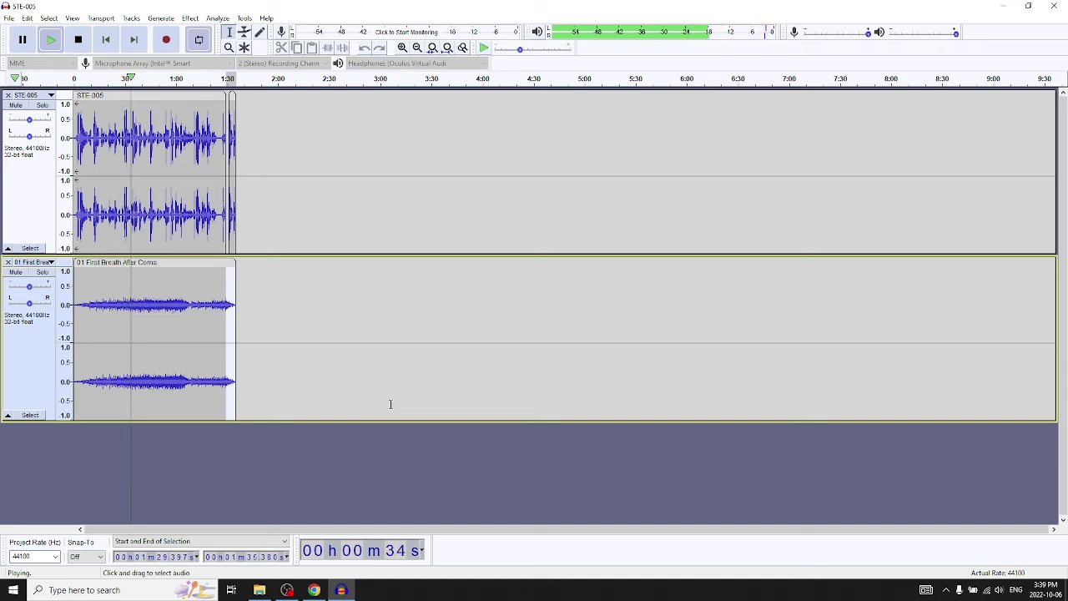
Raise the Windows headphone volume to 50 while the voice and music mix plays to its end.
left_click(998, 590)
left_click_drag(956, 563, 967, 564)
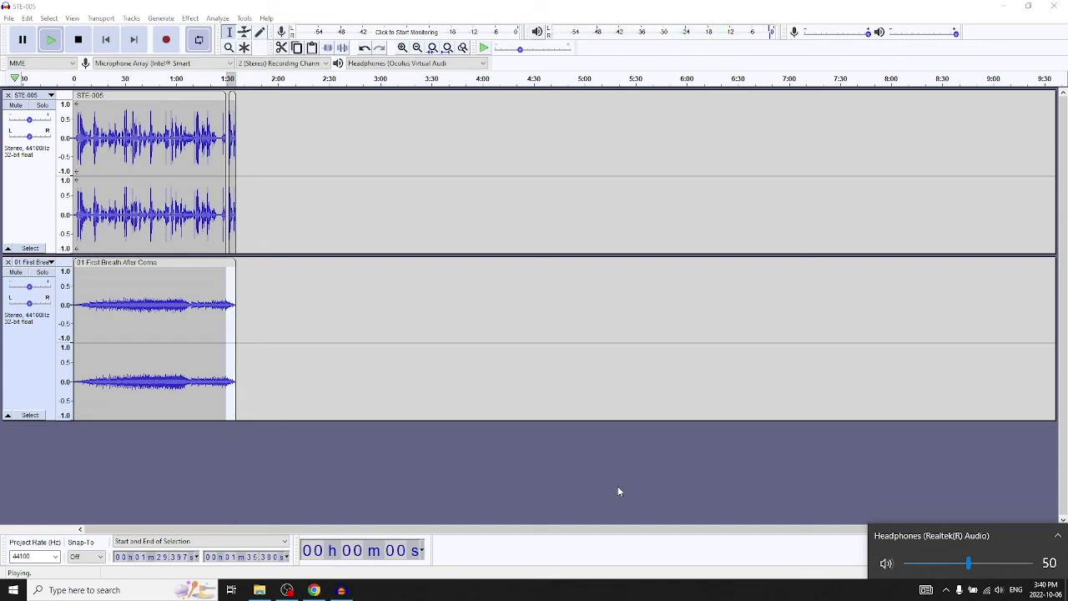
left_click(10, 19)
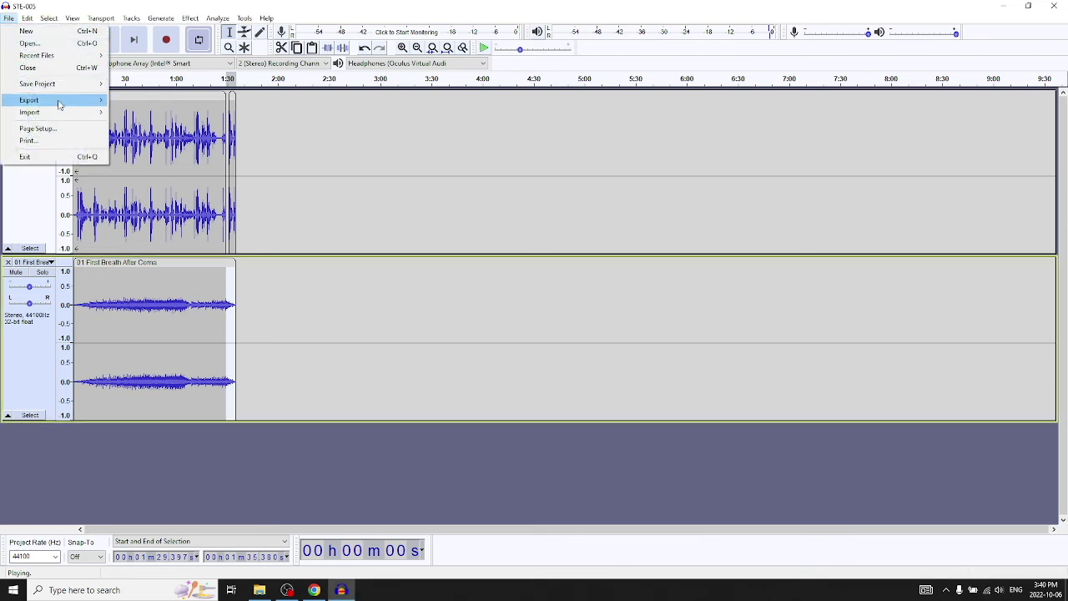
Save the Audacity project via File > Save Project.
mouse_move(59, 91)
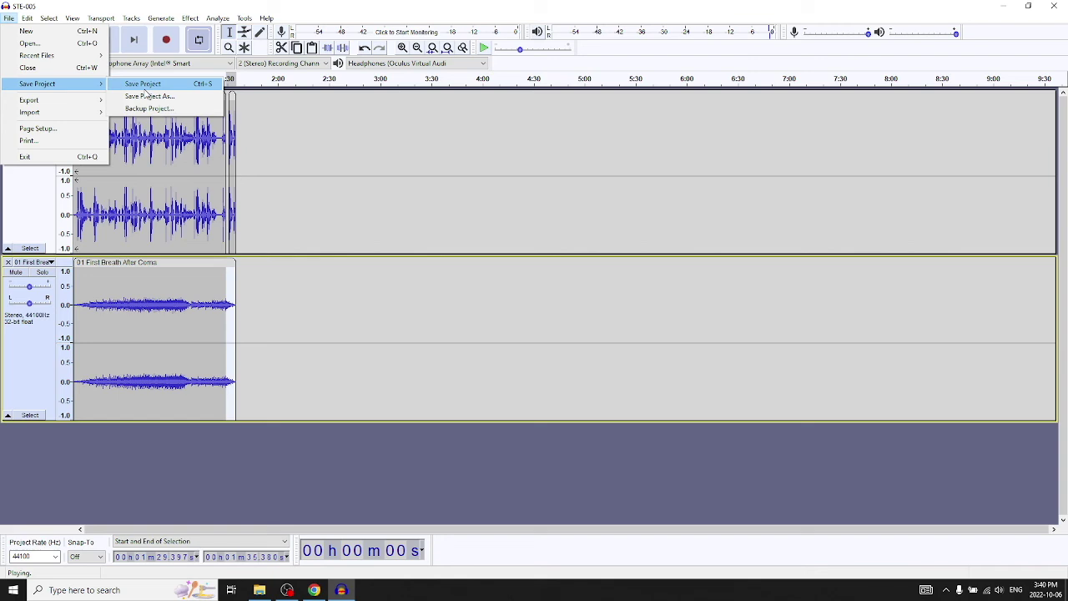
left_click(145, 87)
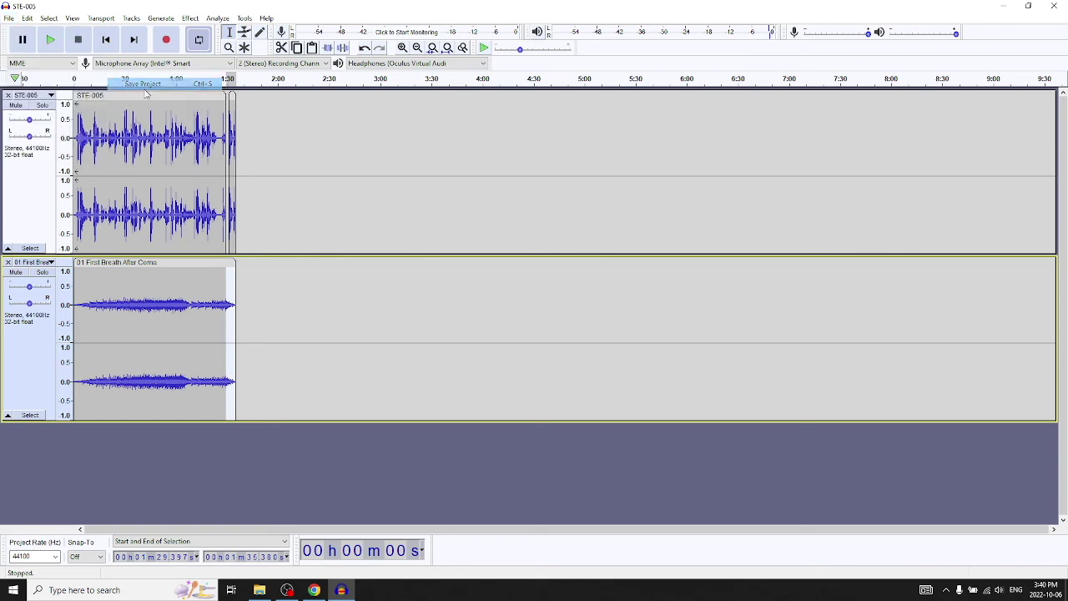
left_click(315, 591)
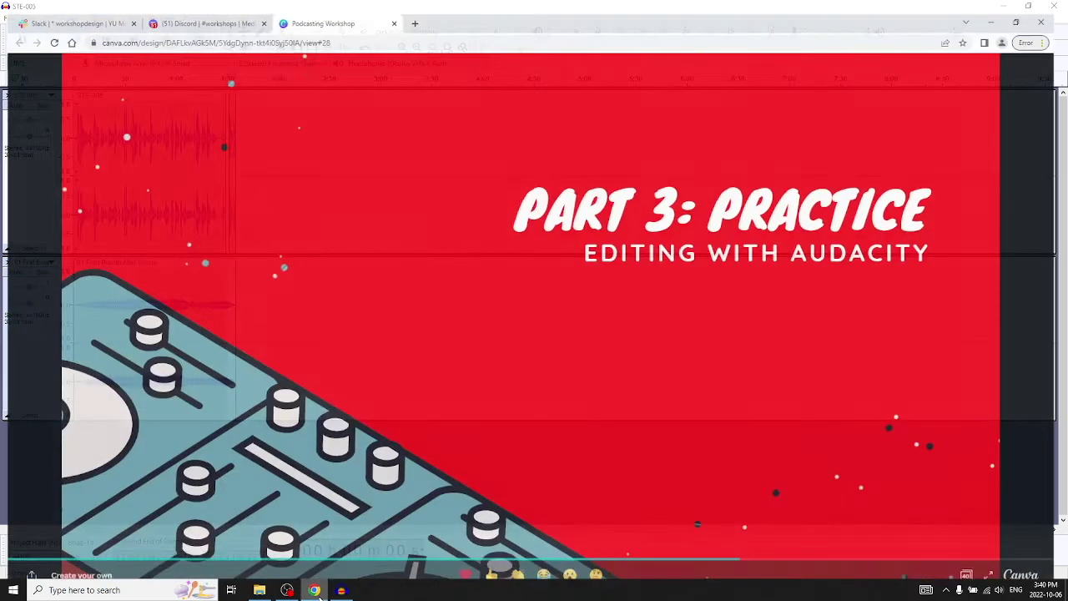
Search Google for 'explosions in the sky' in a new tab.
left_click(417, 9)
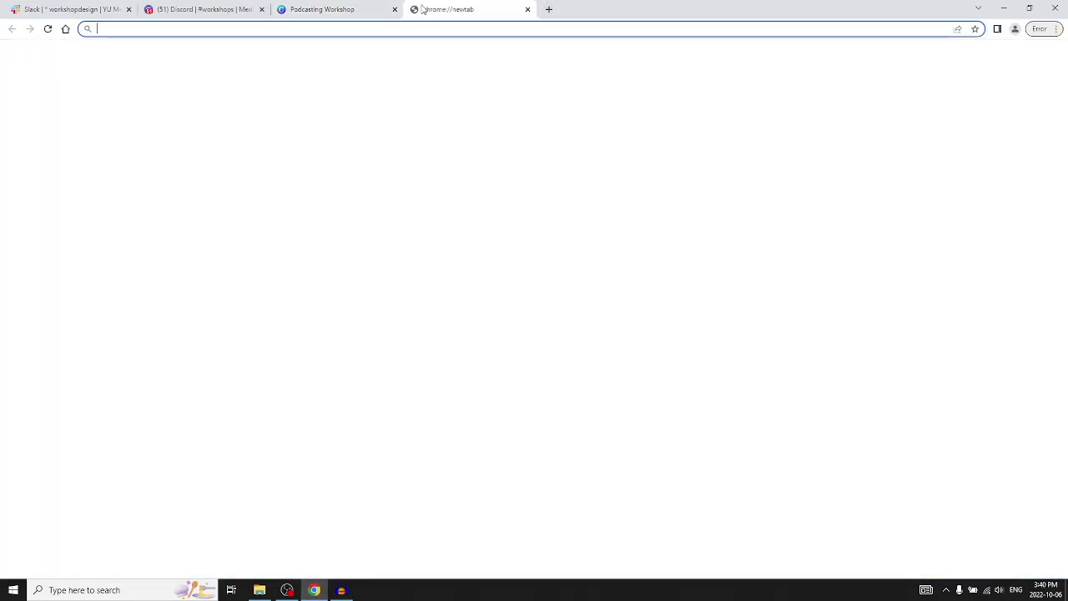
type("ex")
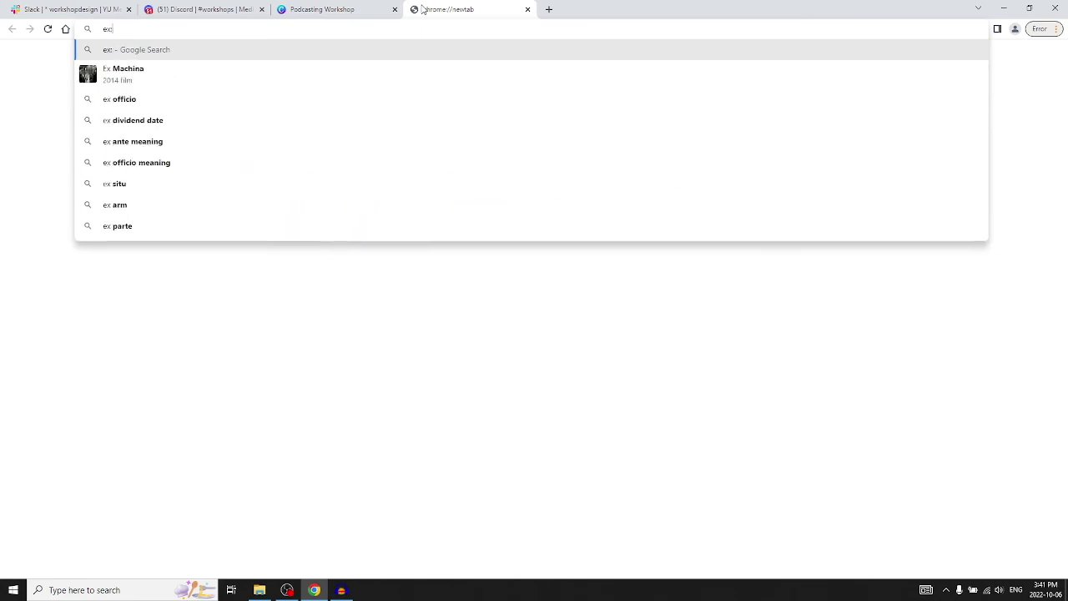
key("BackSpace")
key("BackSpace")
type("pl")
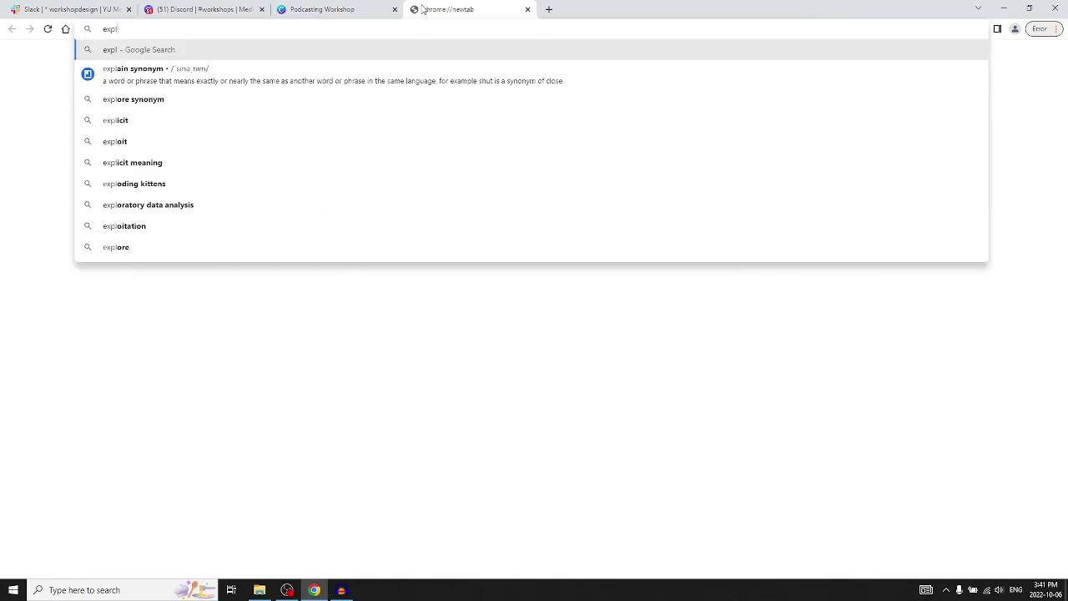
type("osions in the")
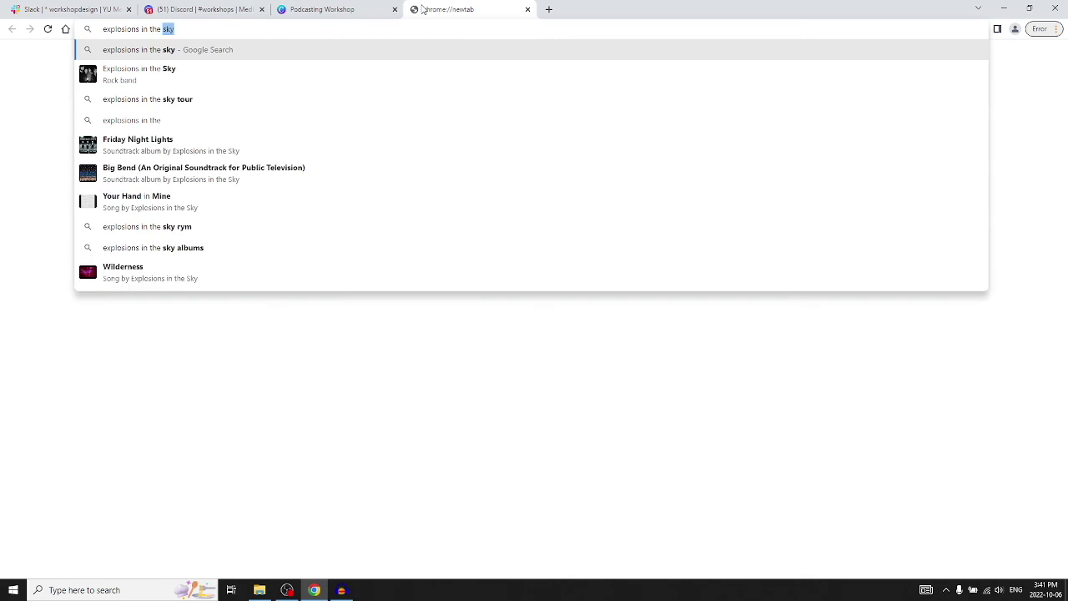
key("Return")
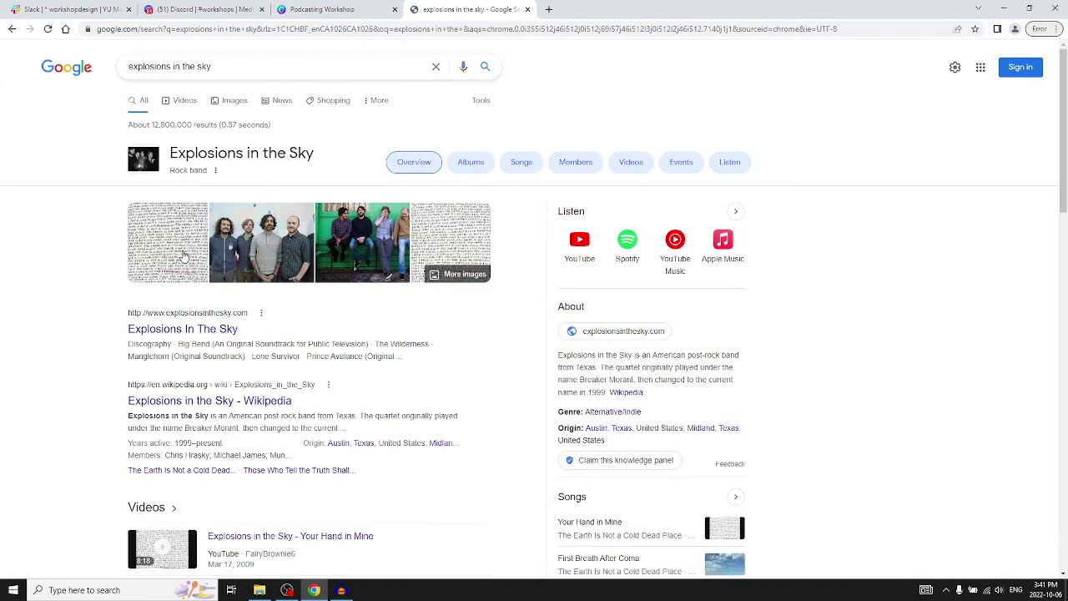
Open the official Explosions in the Sky site and scroll to its licensing contacts footer.
left_click(211, 330)
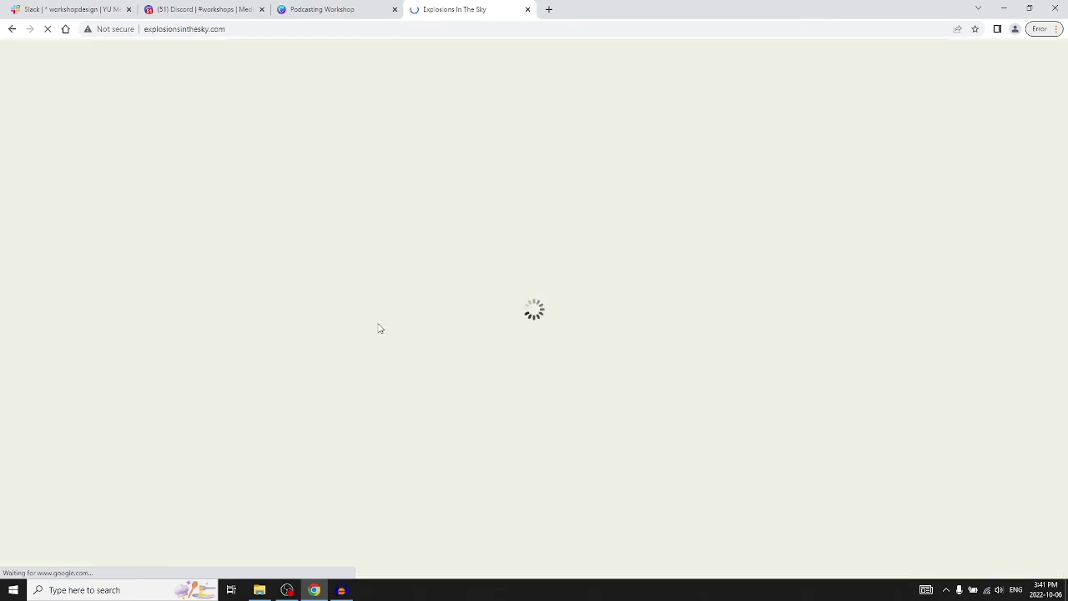
scroll(380, 320, "down", 15)
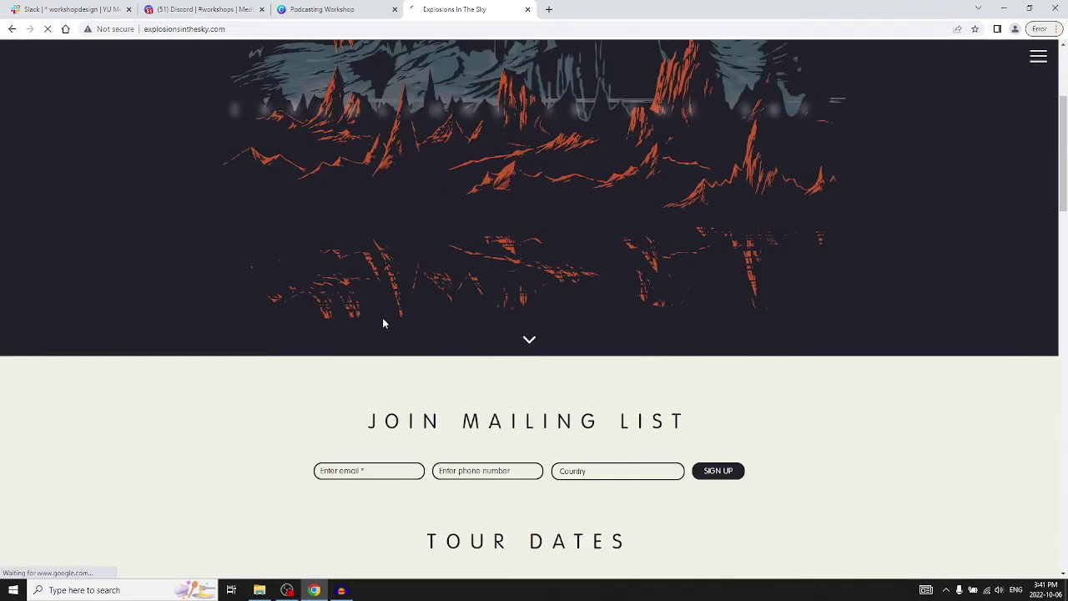
scroll(392, 318, "down", 4)
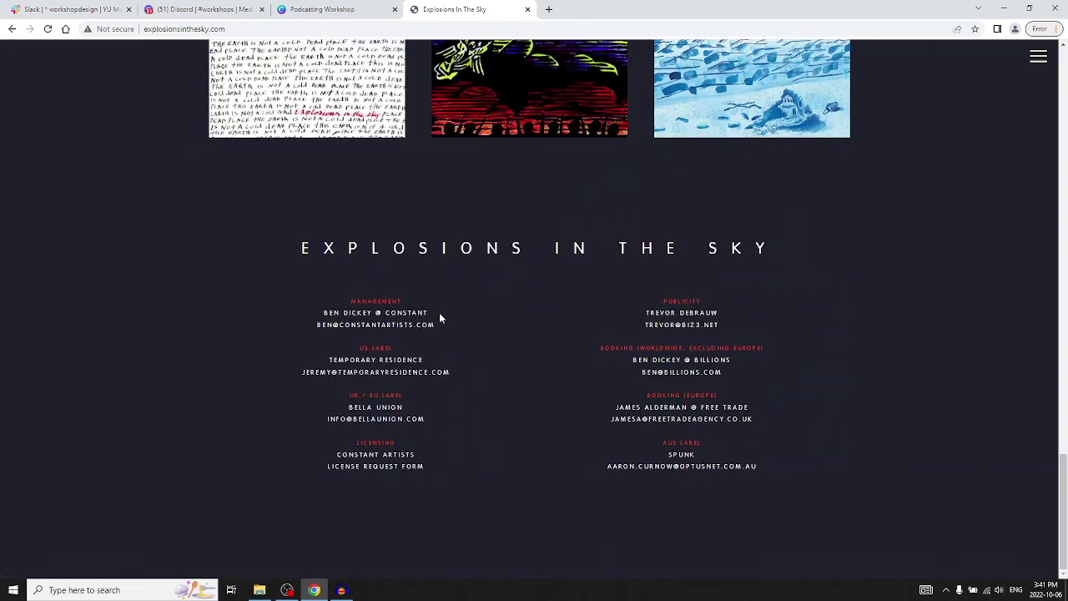
Open the license request form and enter the email, full name and organization York University.
left_click(375, 467)
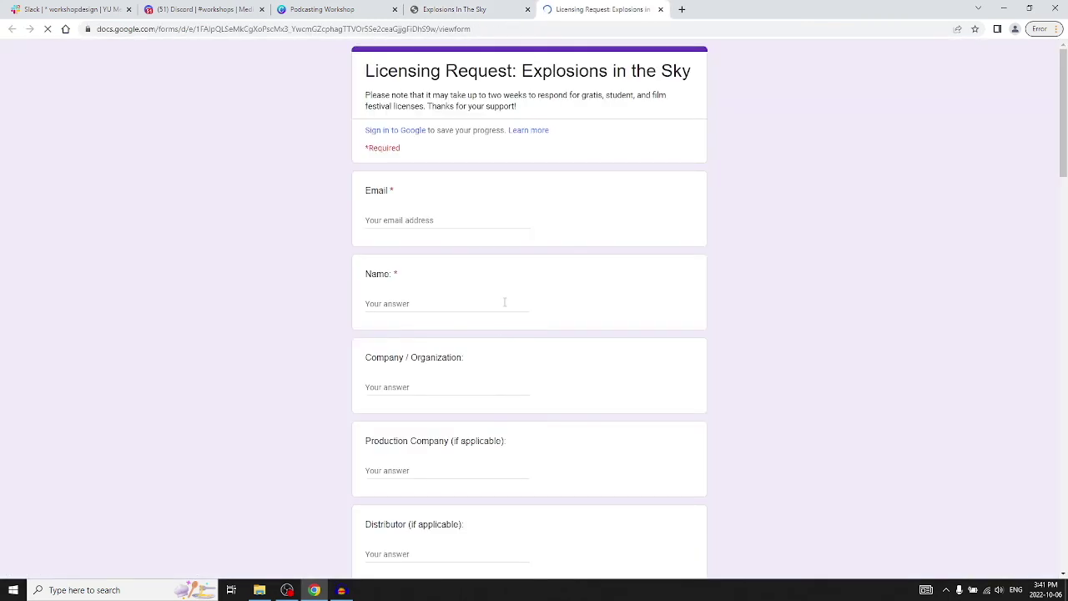
left_click(410, 224)
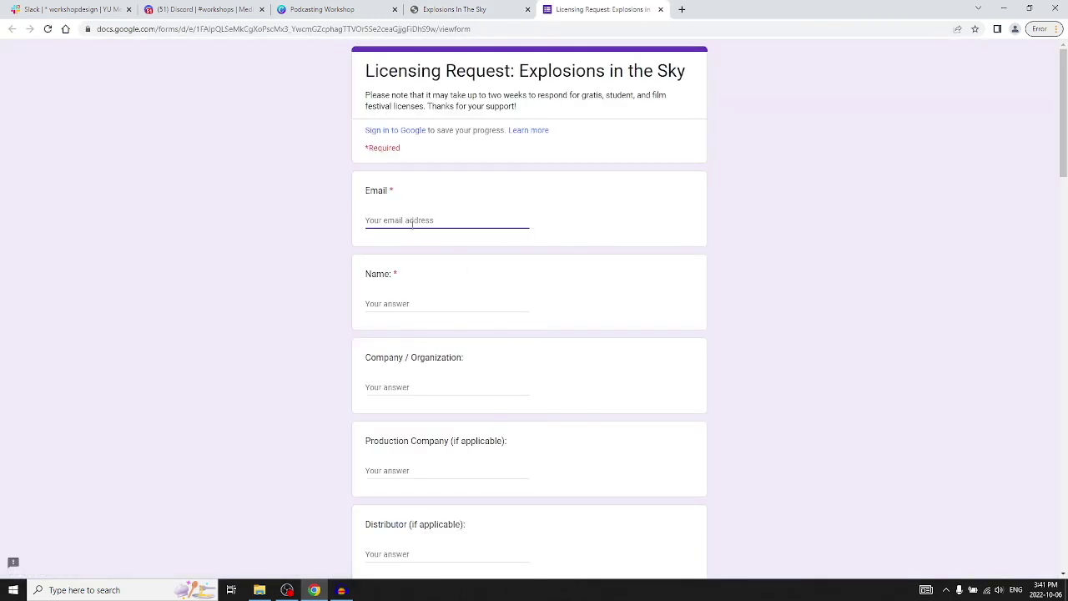
key("Tab")
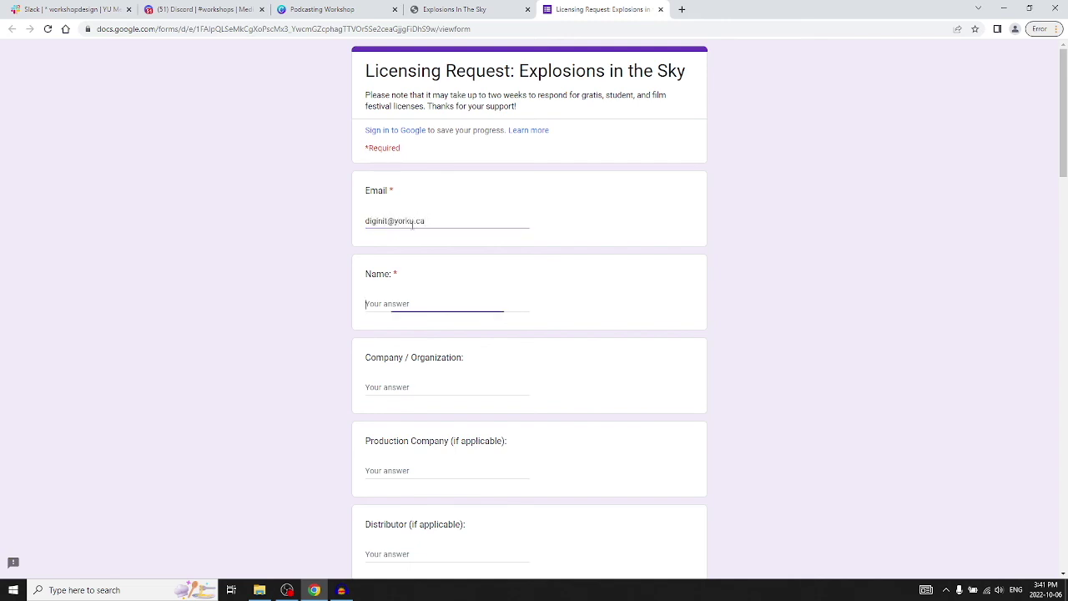
key("Tab")
type("York ")
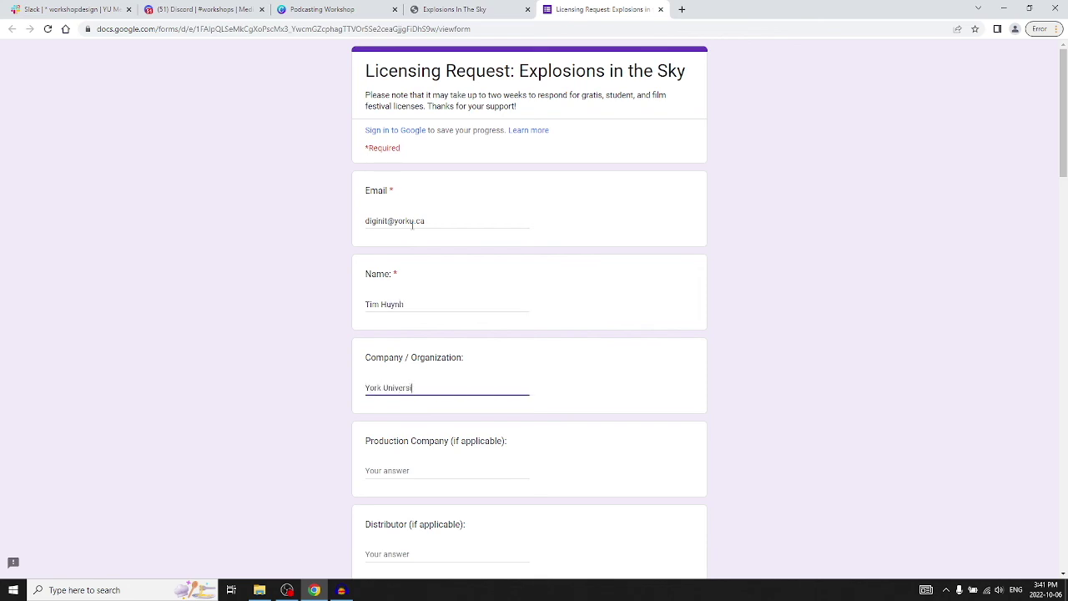
type("N/A")
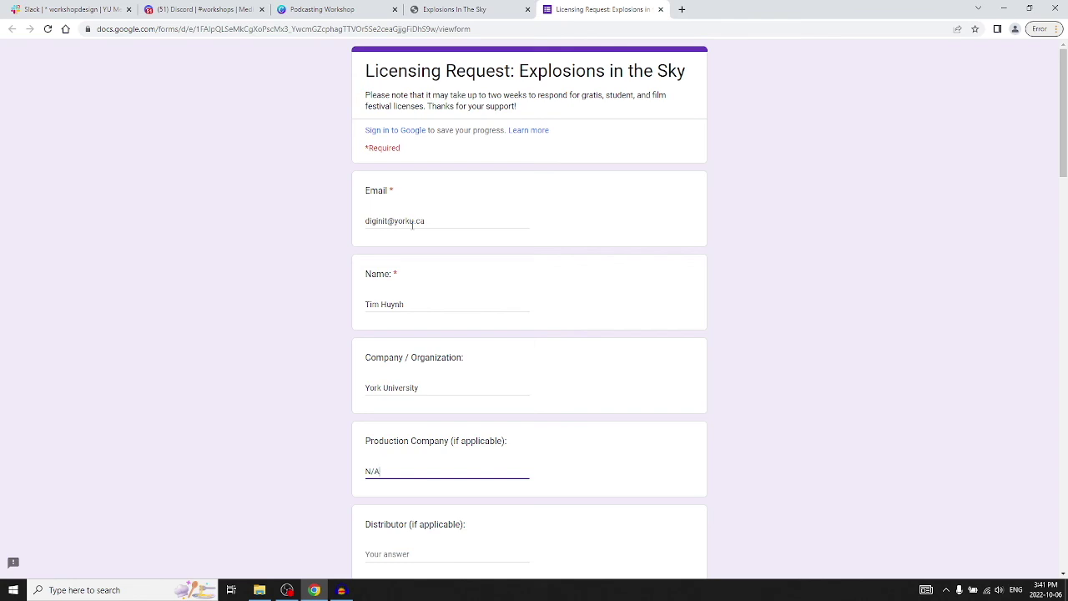
Fill the Distributor answer with N/A and answer No to the 501(c)(3) question.
scroll(413, 223, "down", 2)
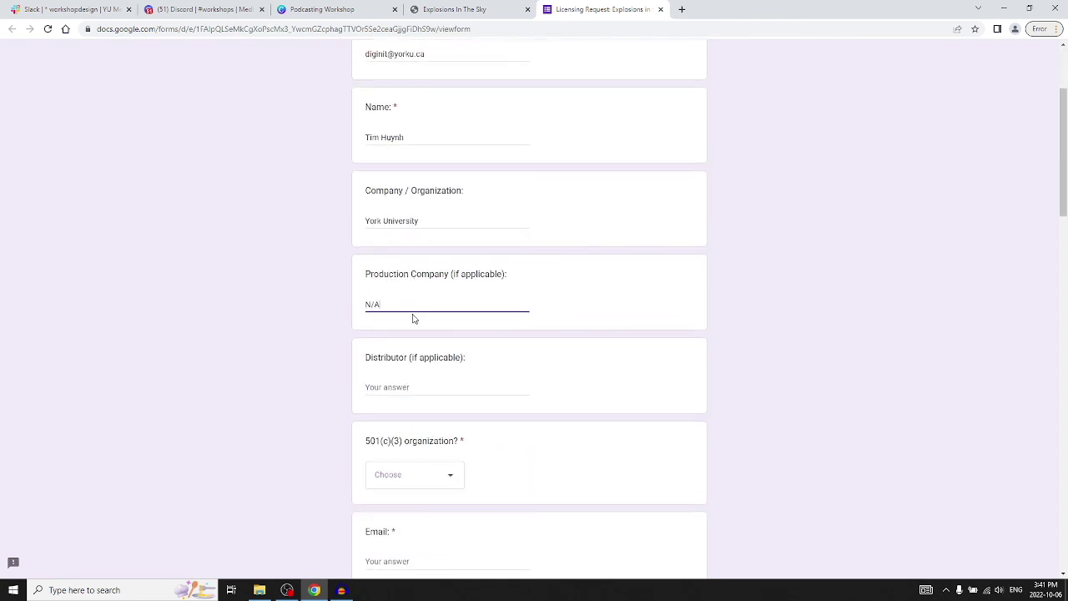
left_click(457, 389)
type("N")
key("BackSpace")
type("N/")
scroll(456, 389, "down", 2)
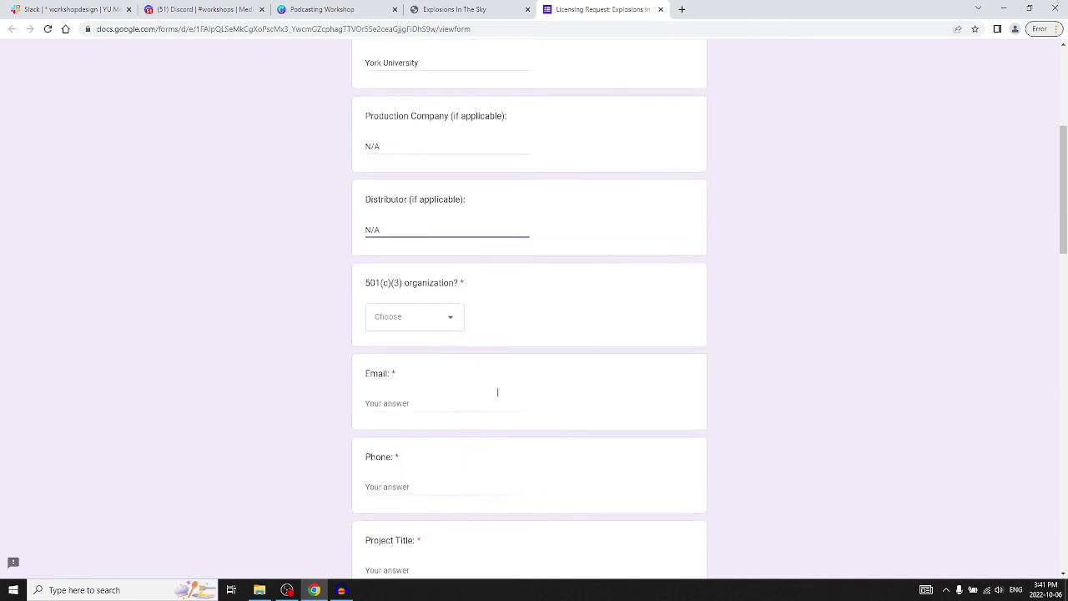
left_click(451, 319)
left_click(402, 367)
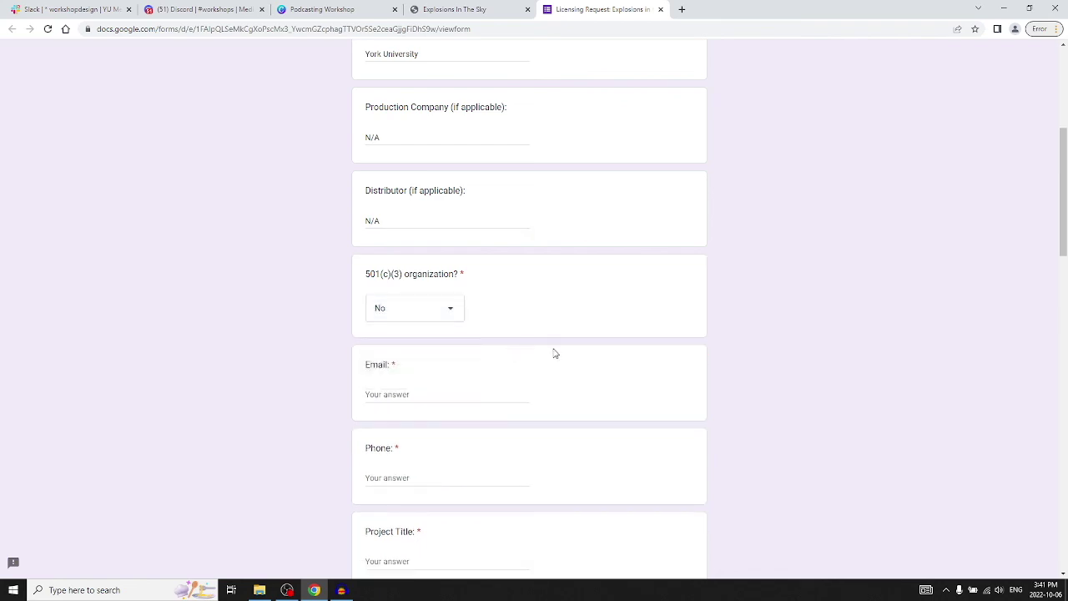
Enter the email address again in the second Email field.
scroll(555, 354, "down", 1)
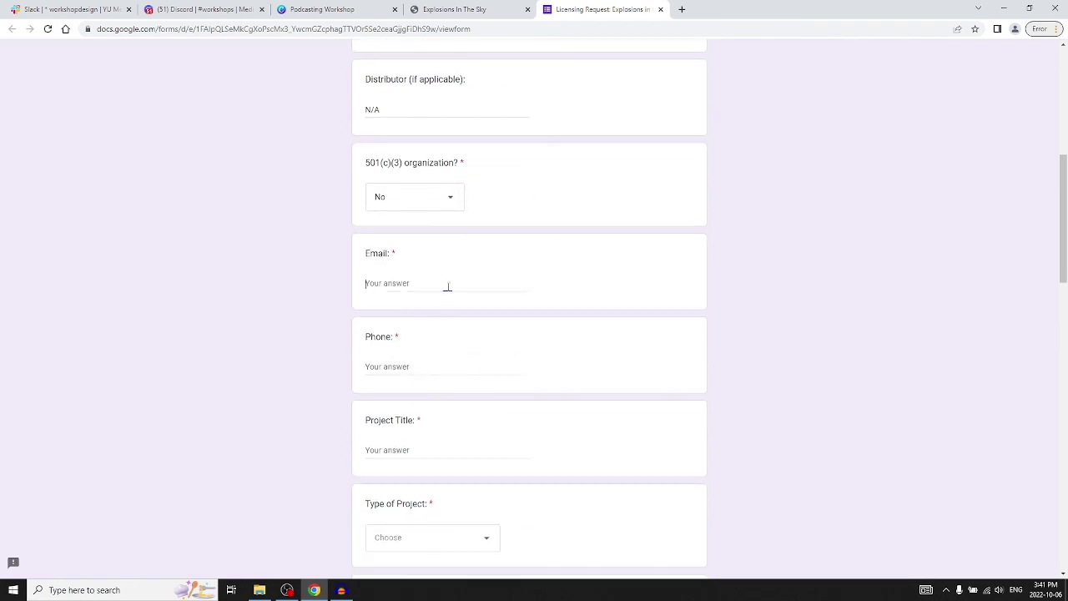
scroll(448, 286, "up", 5)
key("Tab")
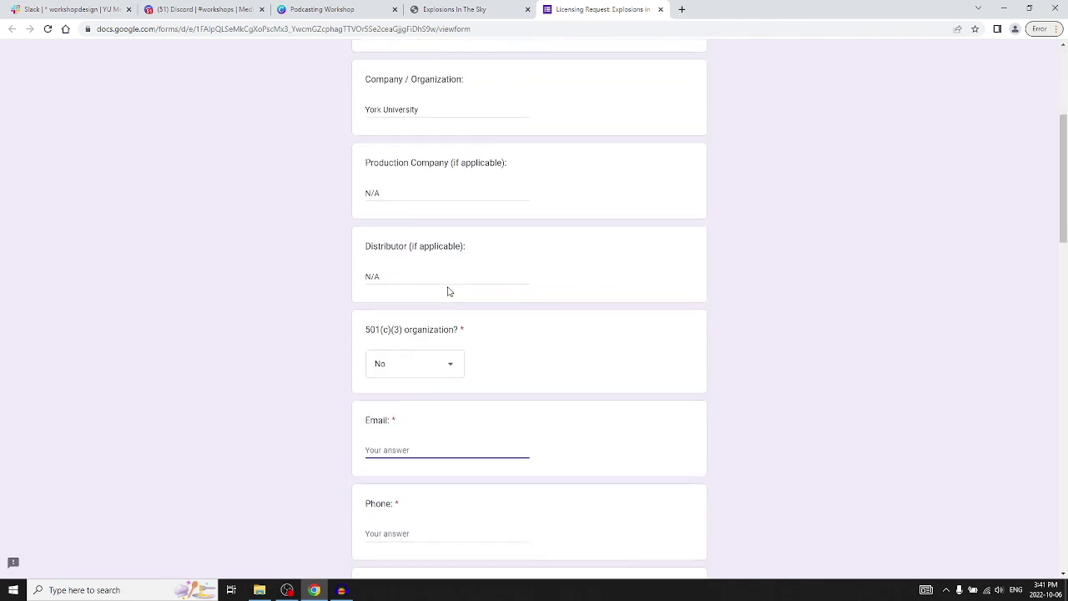
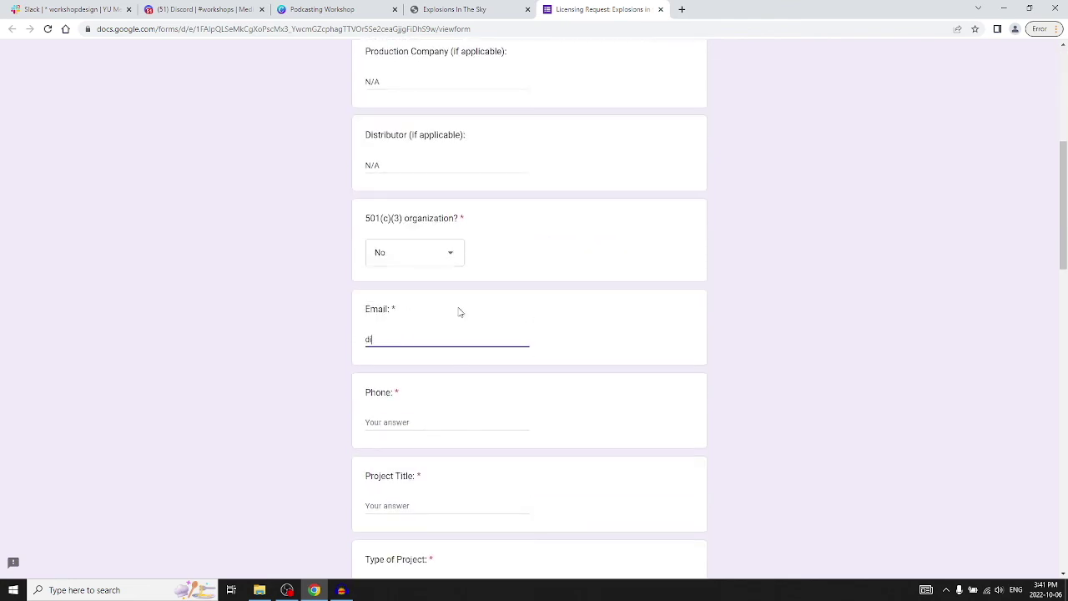
Start typing the bit.ly/yor link in a new tab, then return to Discord's workshops channel.
left_click(681, 10)
type("bit.ly/")
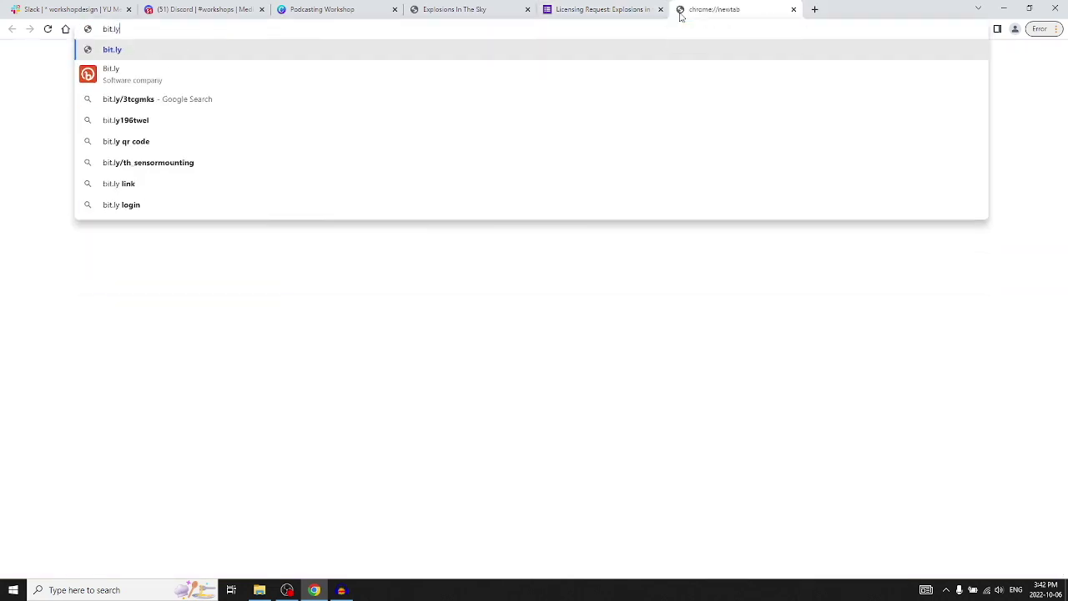
type("yor")
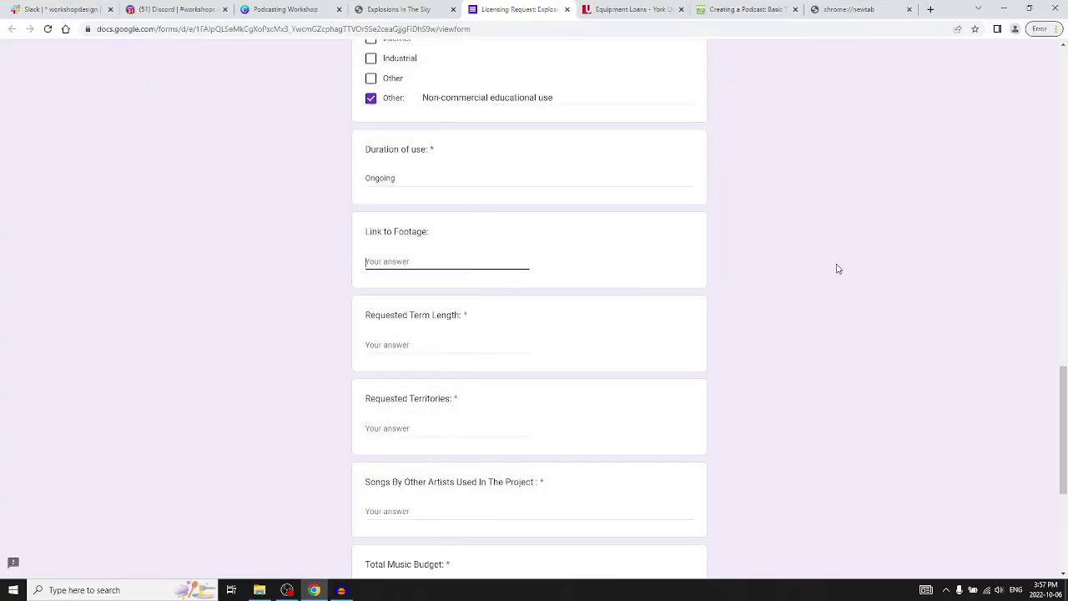
left_click(175, 9)
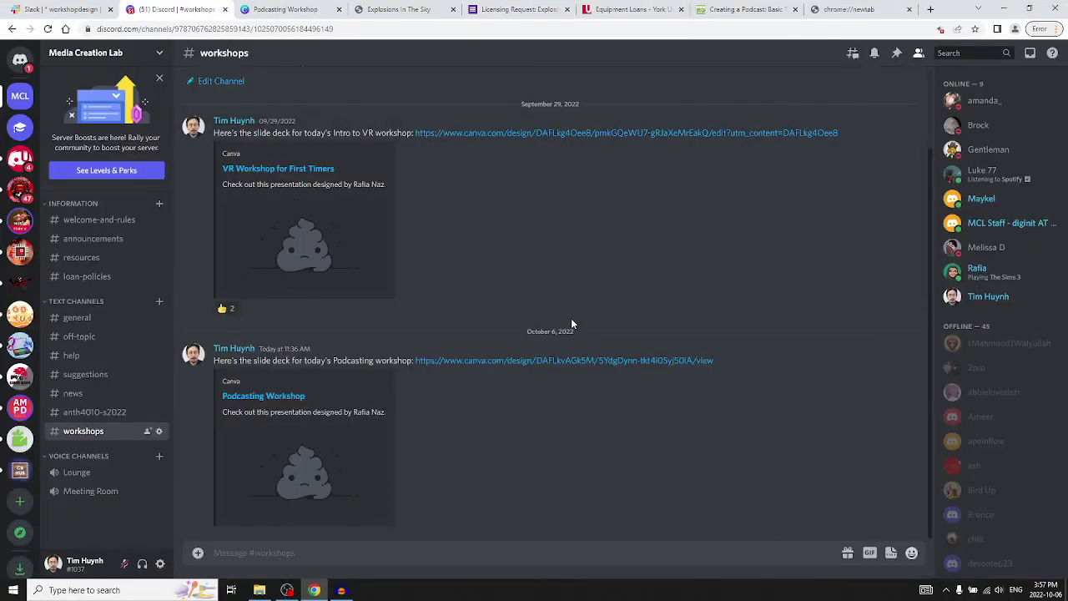
Open the Canva Podcasting Workshop link from the #workshops message.
left_click(644, 360)
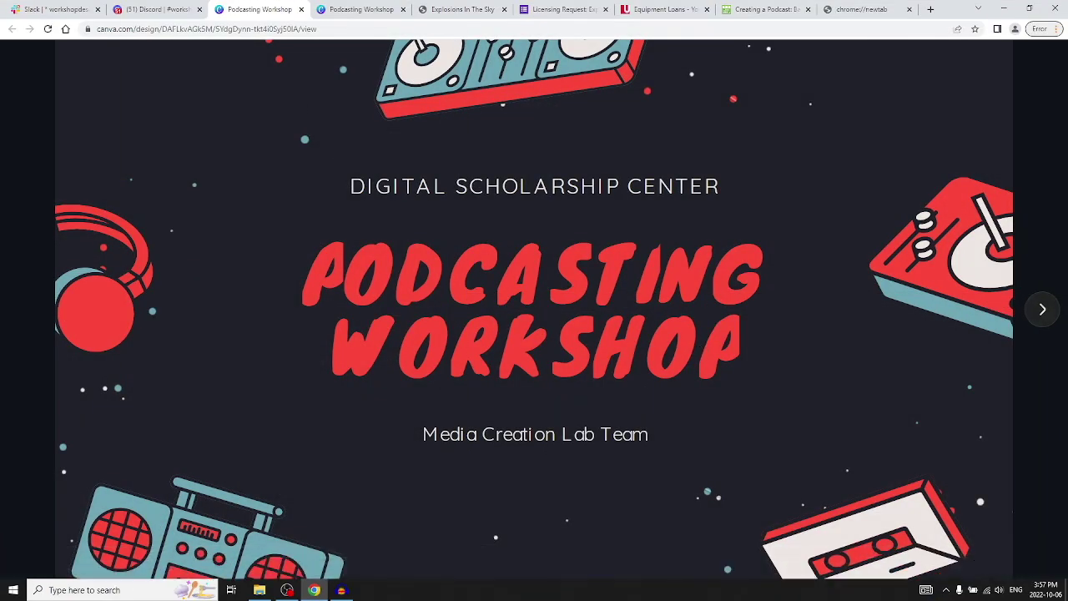
Advance the deck past Part 3: Practice to the Step 3 slide on the MENU button and scroll wheel.
left_click(287, 589)
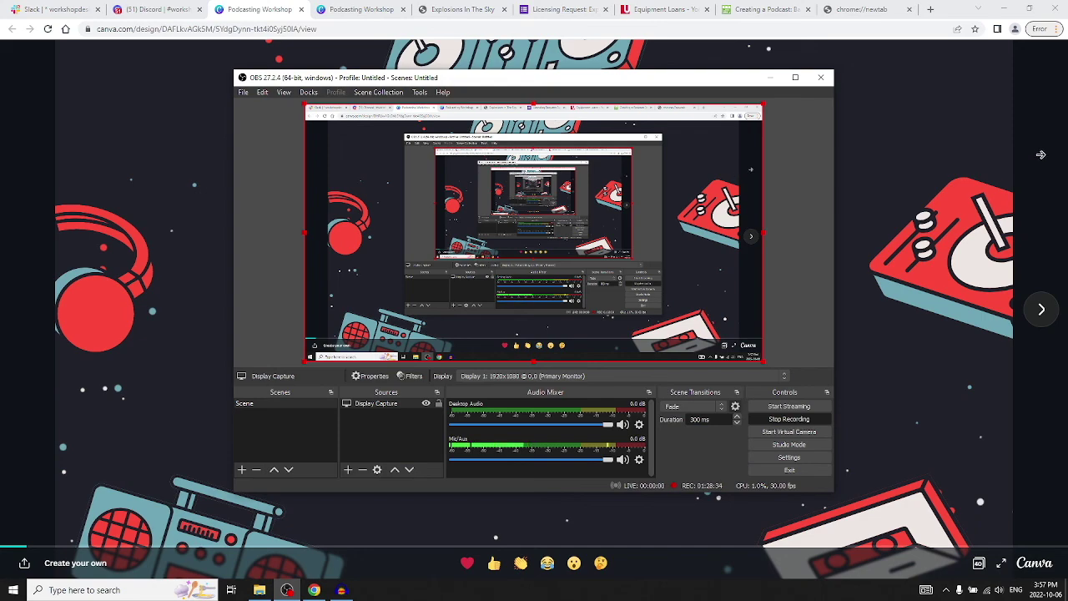
left_click(1040, 153)
left_click(1041, 310)
left_click(1041, 310)
left_click(1041, 310)
left_click(1041, 311)
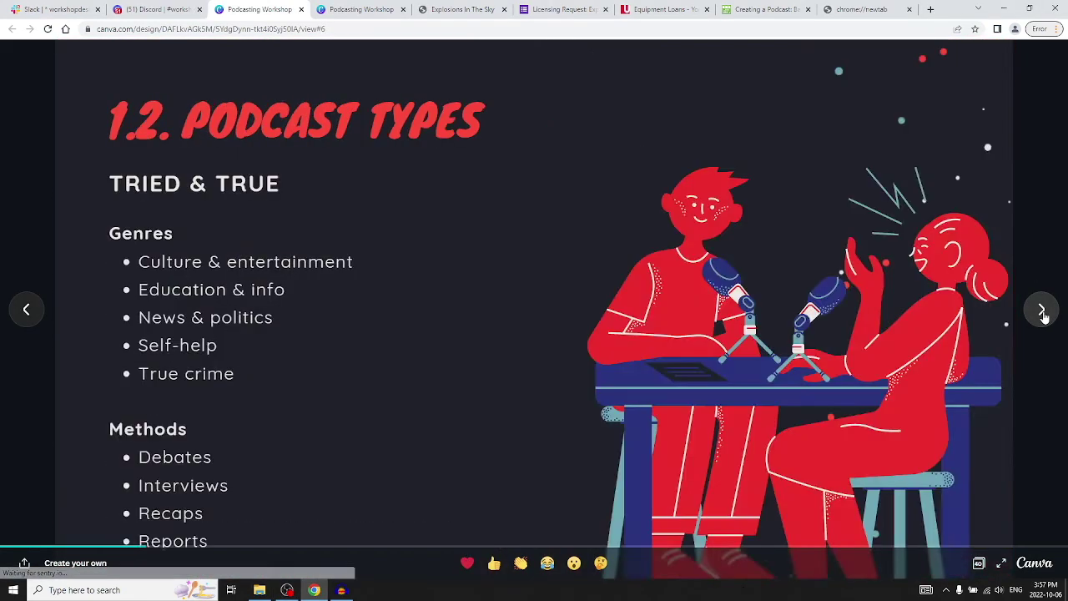
left_click(1041, 310)
left_click(1042, 311)
left_click(1041, 310)
left_click(1042, 311)
left_click(1041, 310)
double_click(1041, 310)
double_click(1041, 310)
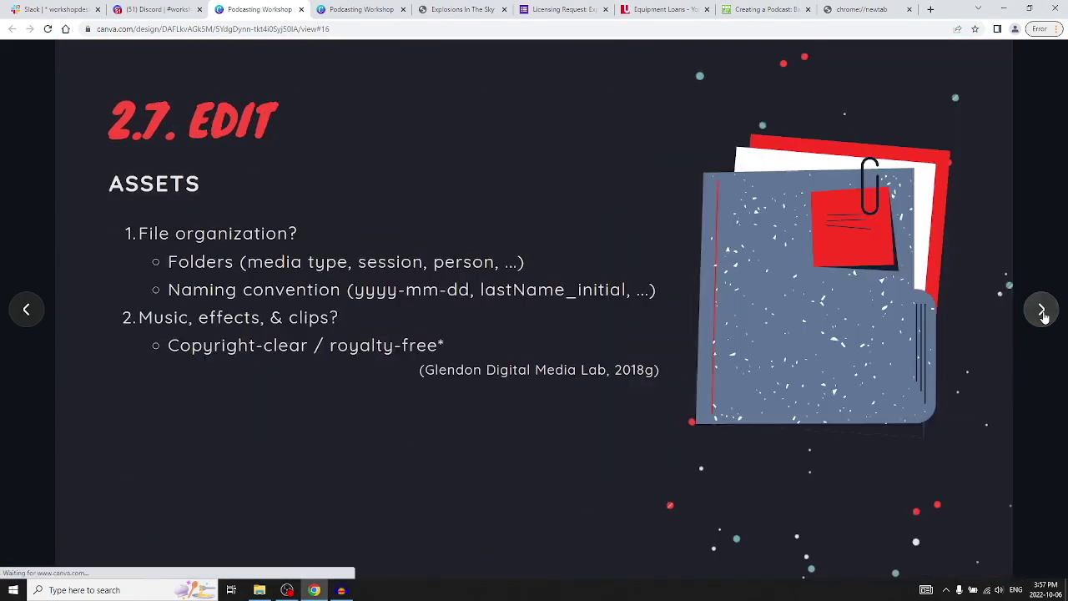
left_click(1041, 310)
double_click(1041, 310)
double_click(1042, 310)
left_click(1041, 310)
left_click(1040, 310)
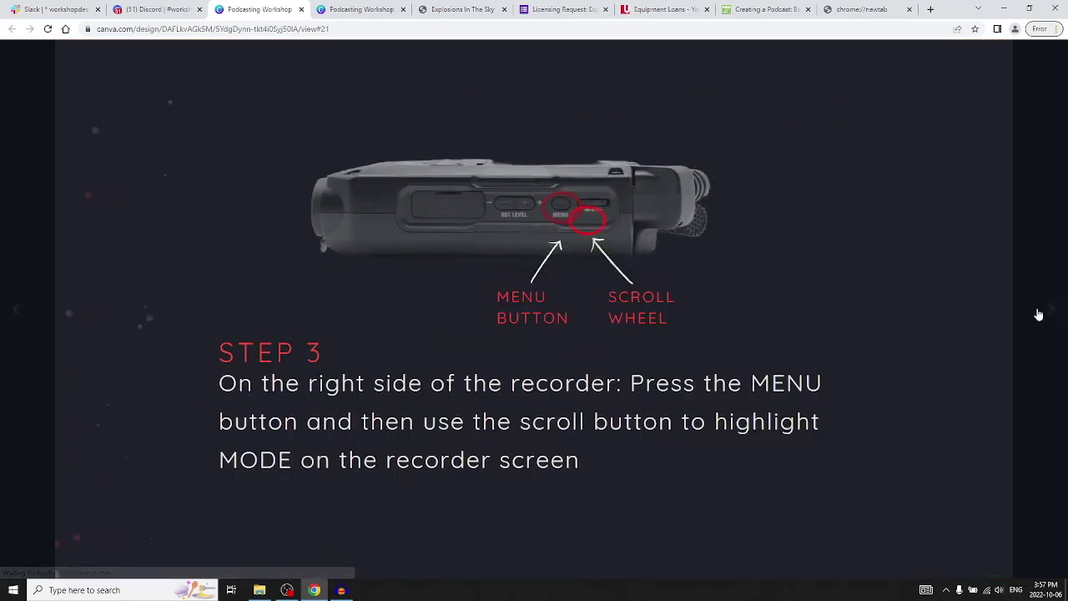